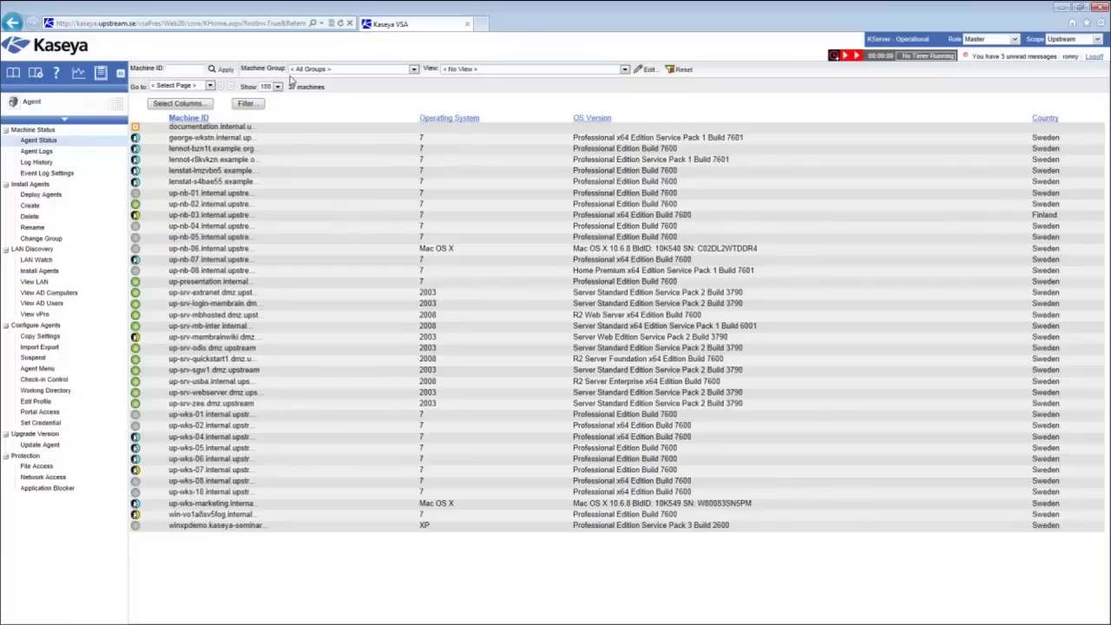
# Open the Run Audit page of the Audit module and filter it to the upstream.internal machine group
pyautogui.click(76, 106)
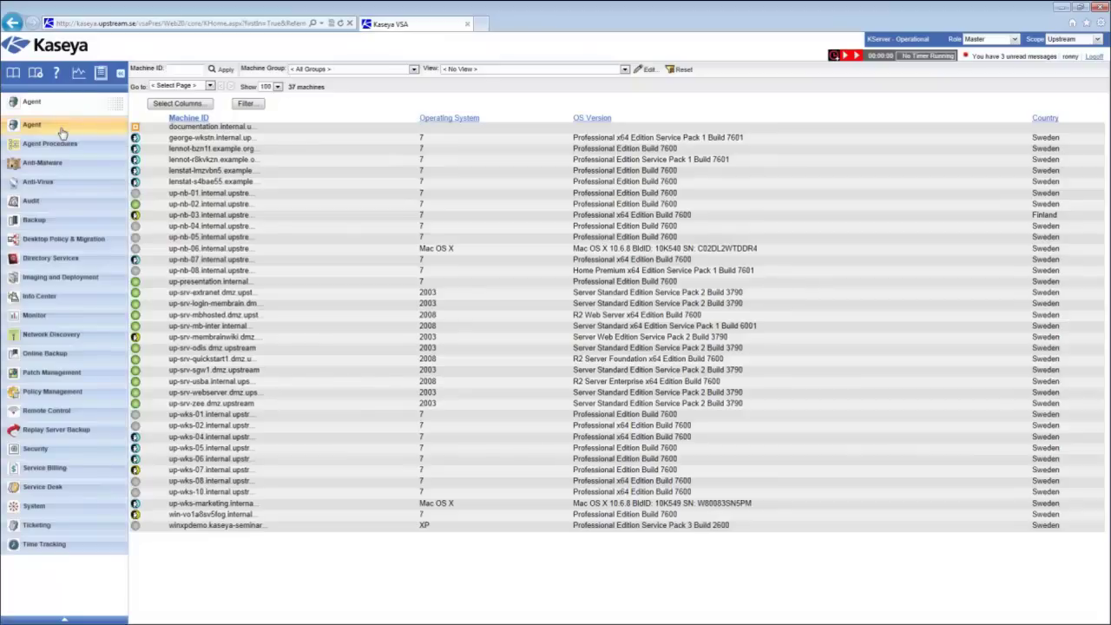
pyautogui.click(33, 201)
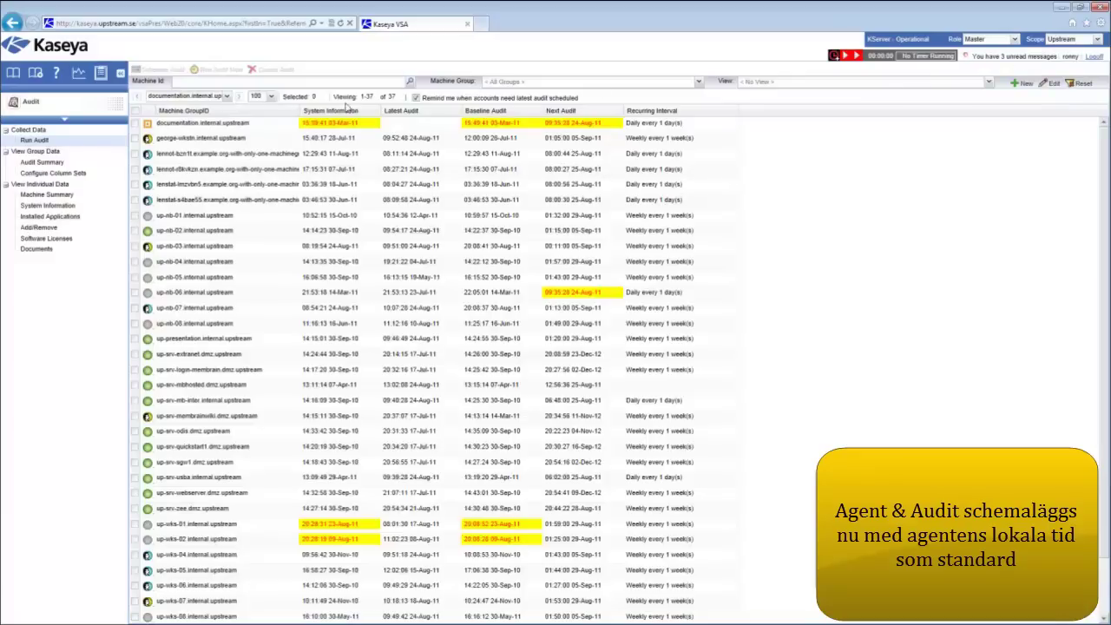
pyautogui.click(698, 81)
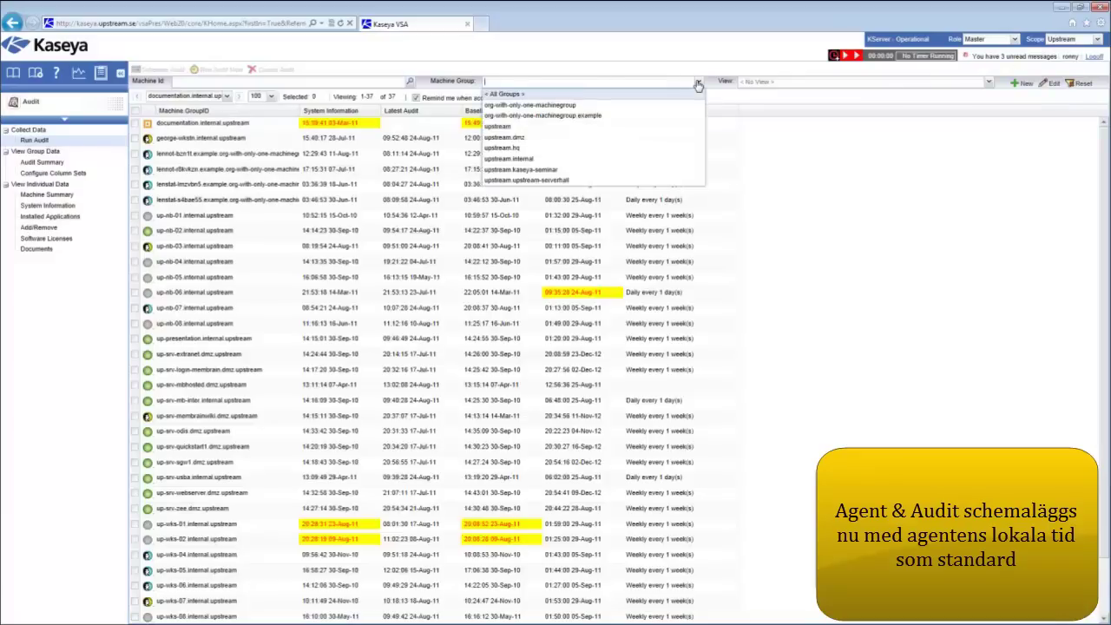
pyautogui.click(540, 163)
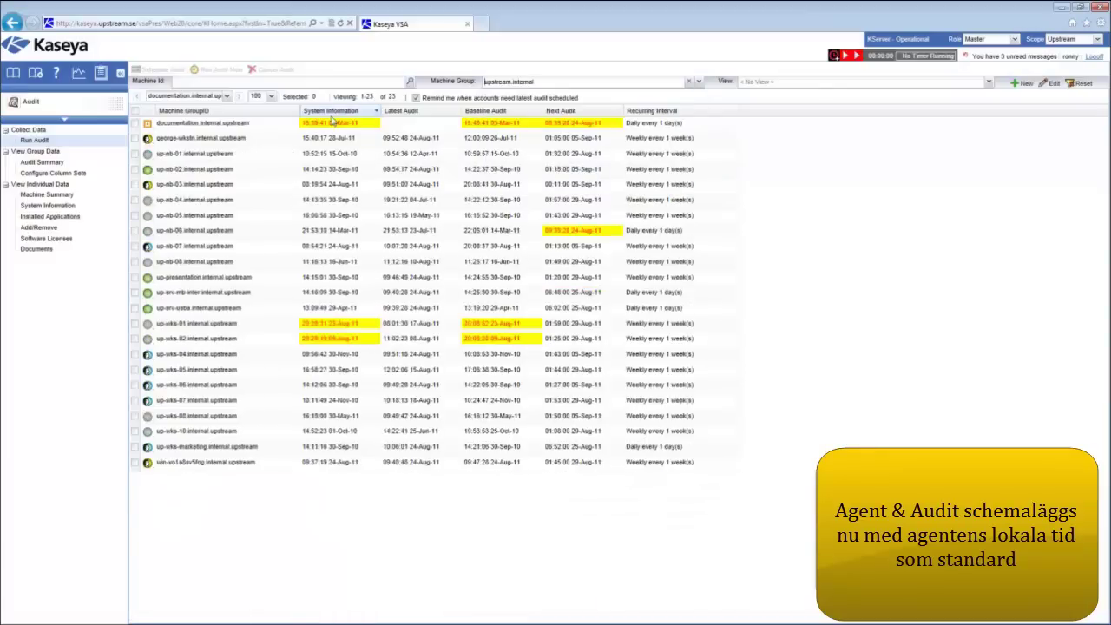
# Schedule a daily Latest Audit at 06:30:00 for all machines in the filtered group
pyautogui.click(136, 112)
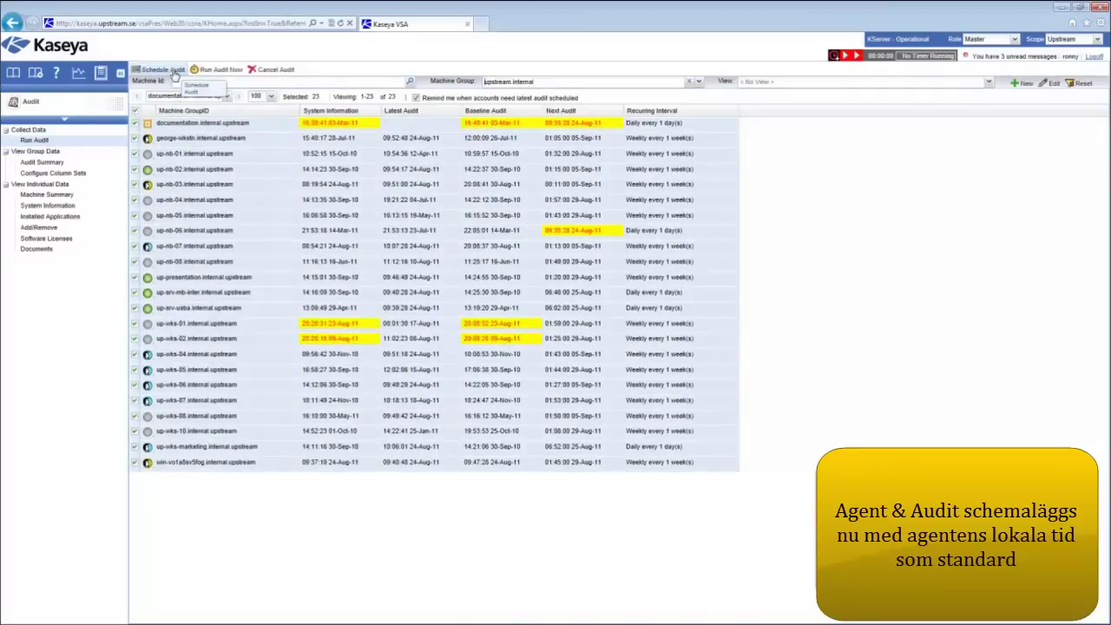
pyautogui.click(174, 71)
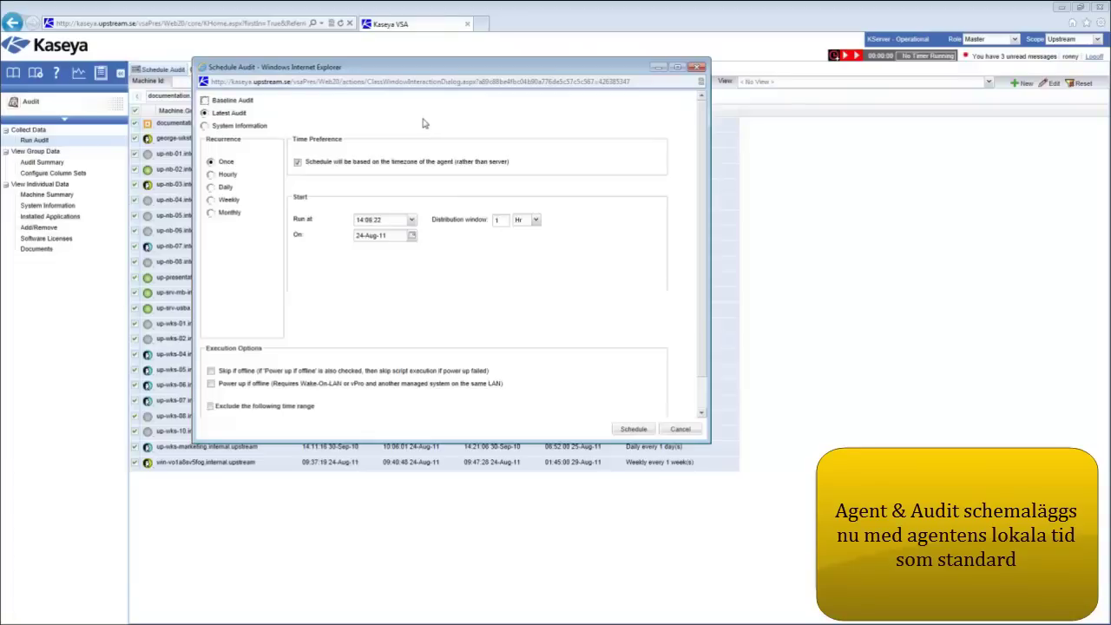
pyautogui.click(210, 187)
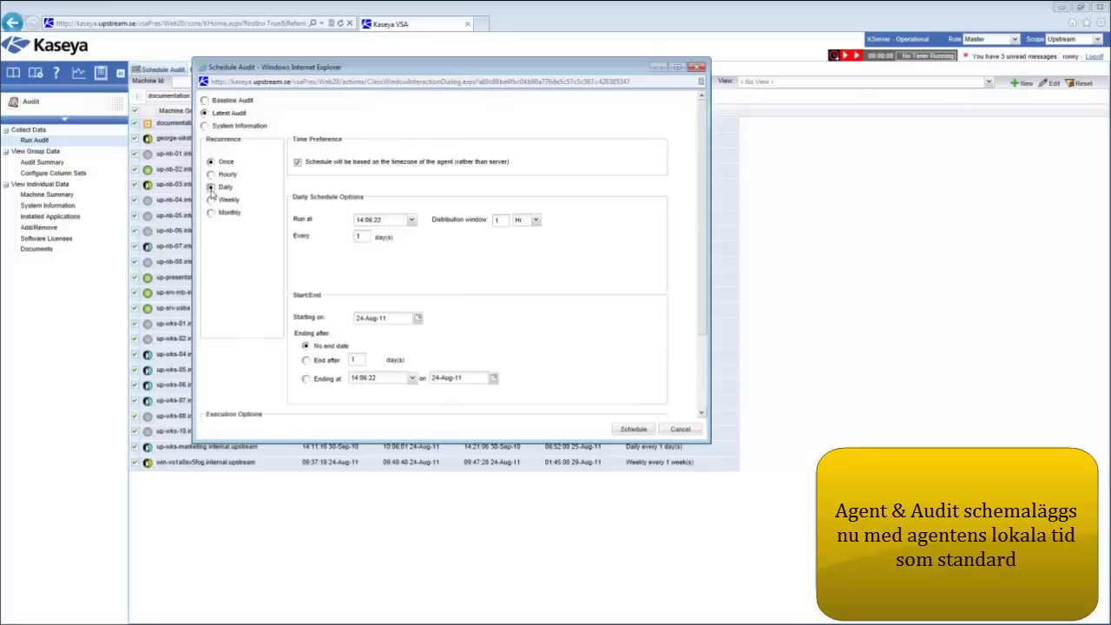
pyautogui.click(413, 220)
pyautogui.moveTo(414, 258); pyautogui.dragTo(415, 292)
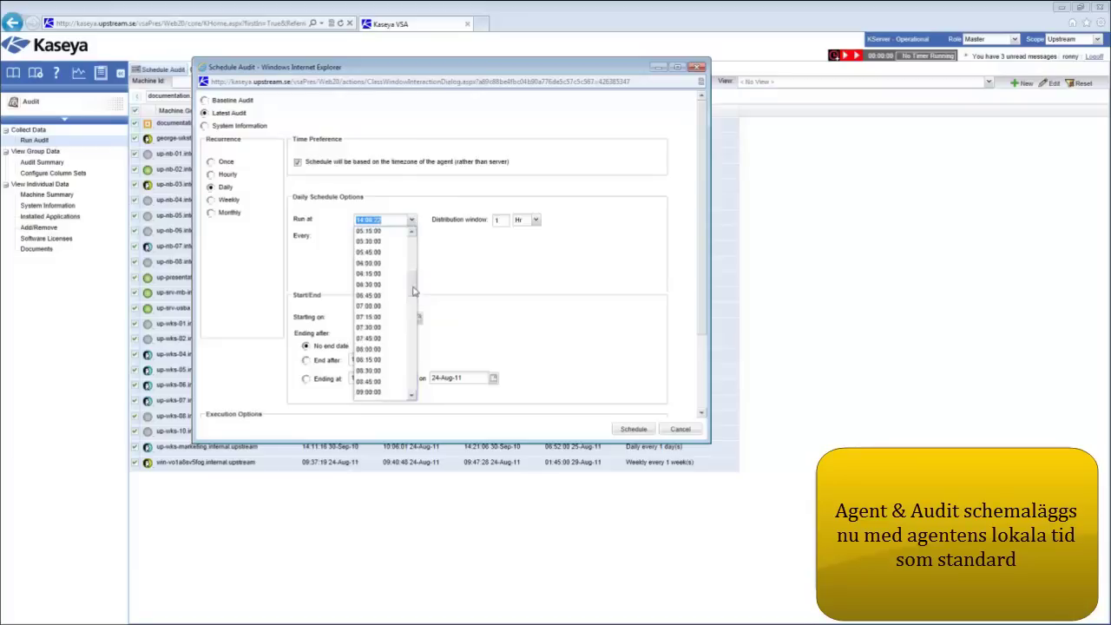
pyautogui.click(387, 285)
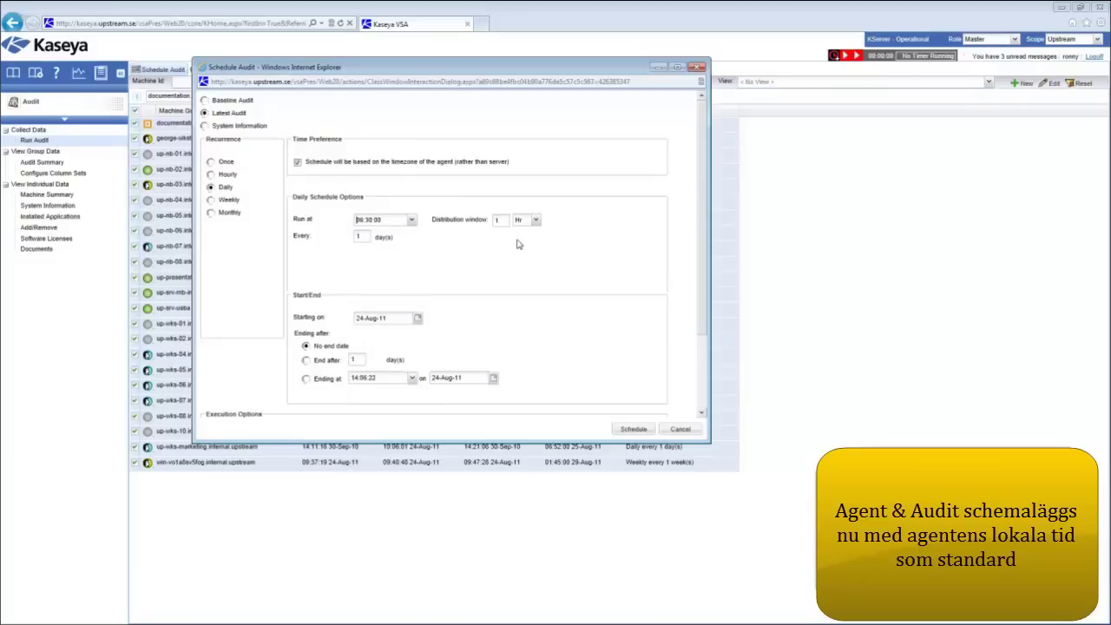
pyautogui.click(631, 431)
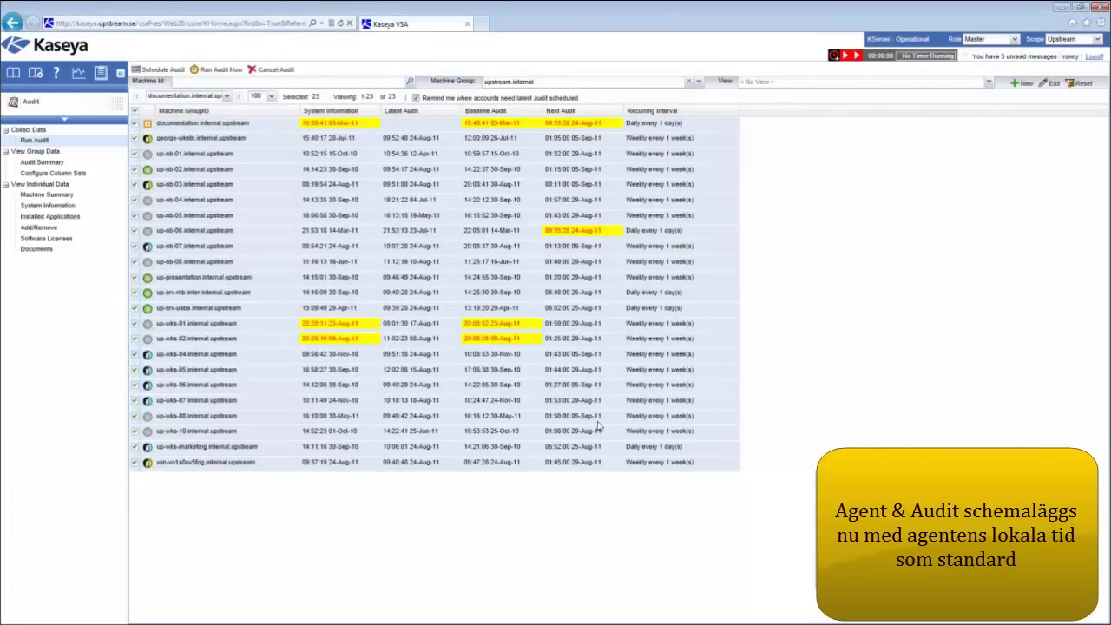
# Open the Adobe Flash Player deploy or update agent procedure and apply the view Audit - OS - All Windows 7
pyautogui.click(68, 113)
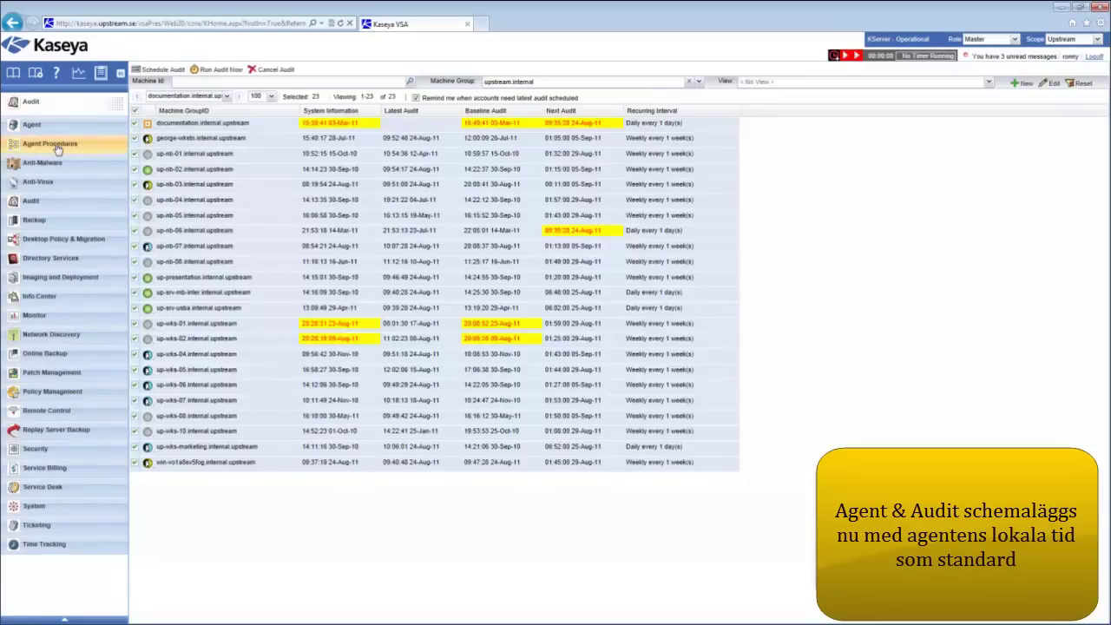
pyautogui.click(58, 150)
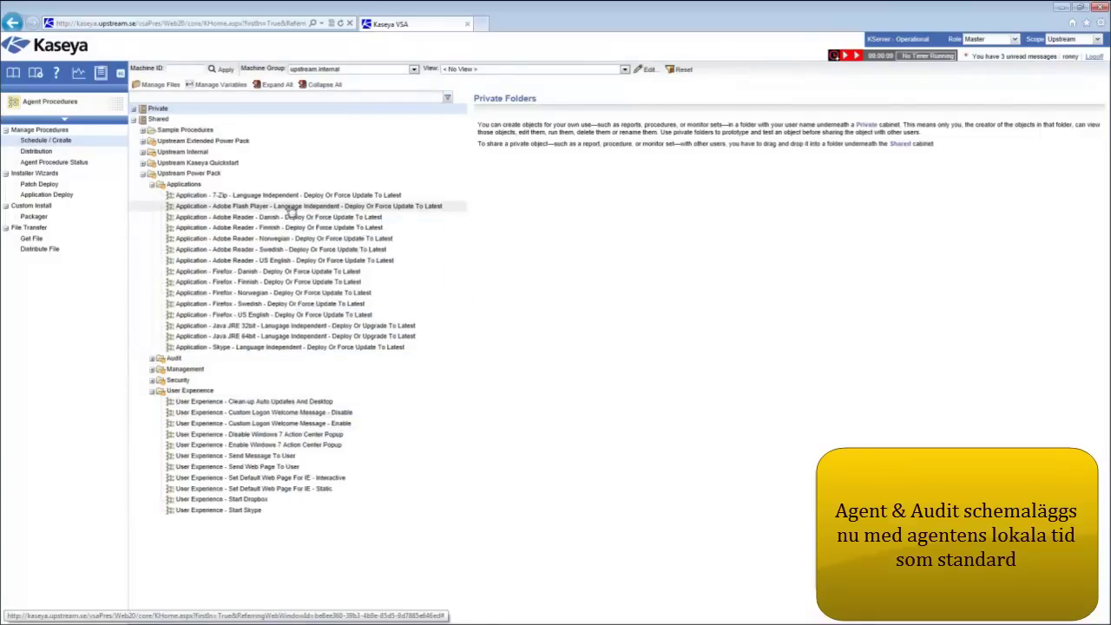
pyautogui.click(418, 207)
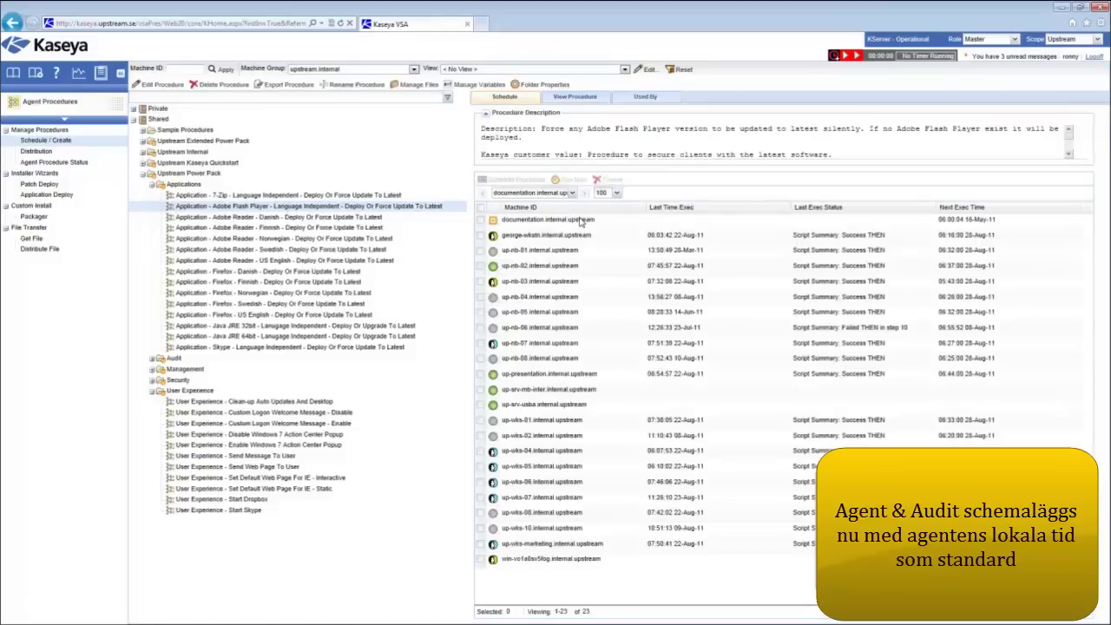
pyautogui.click(625, 71)
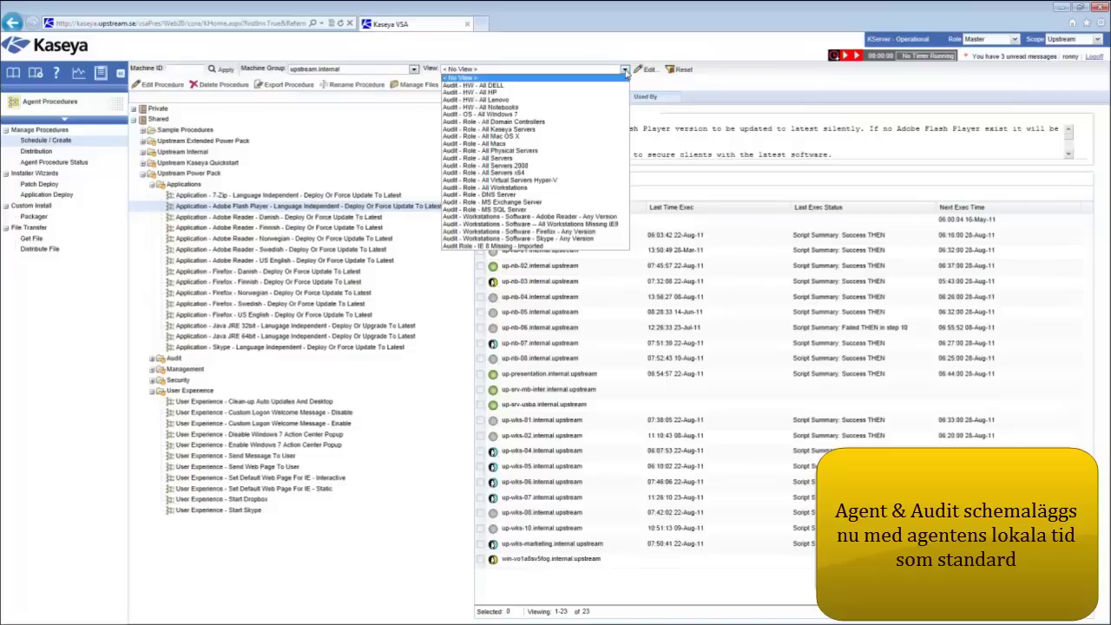
pyautogui.click(581, 114)
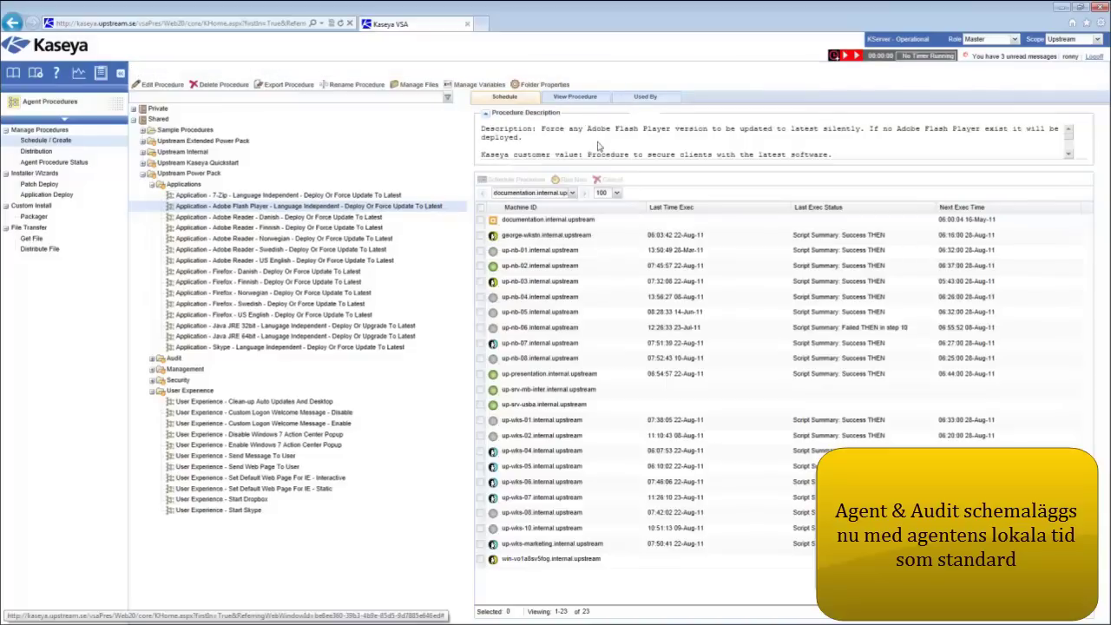
# Schedule the Flash Player procedure for all listed machines at 06:00:00, running on Monday instead of Sunday
pyautogui.click(480, 207)
pyautogui.click(505, 180)
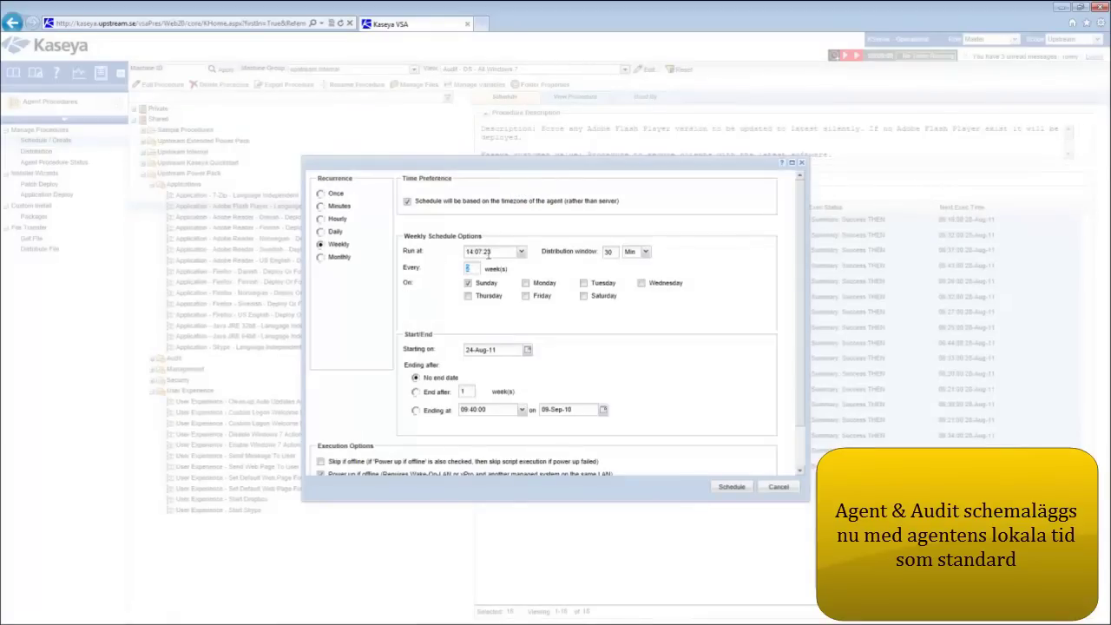
pyautogui.click(521, 251)
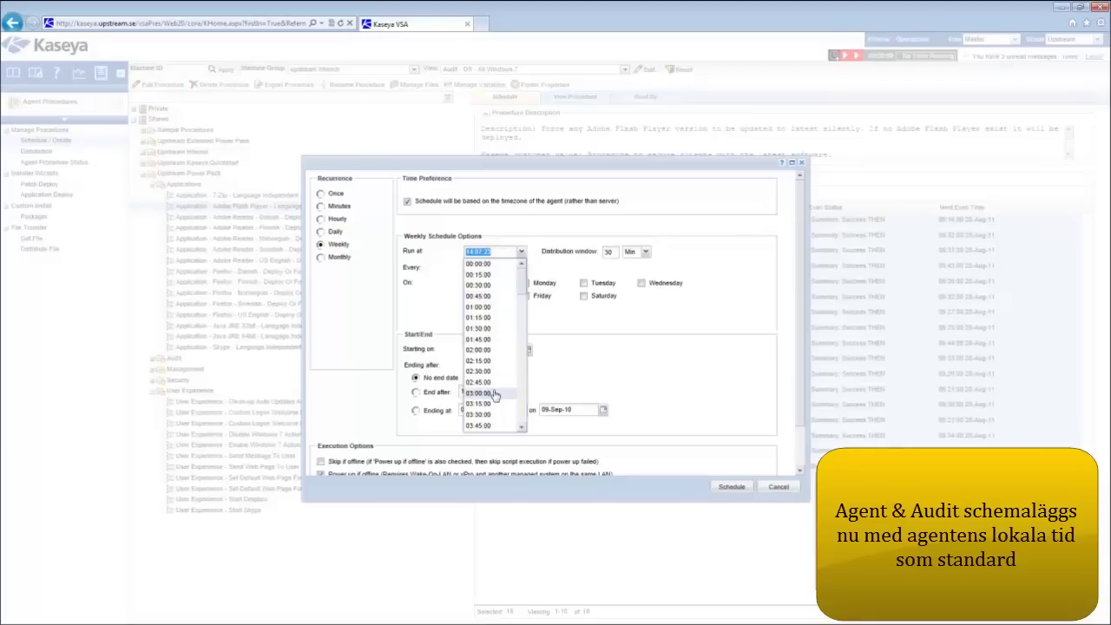
pyautogui.scroll(-5, 493, 401)
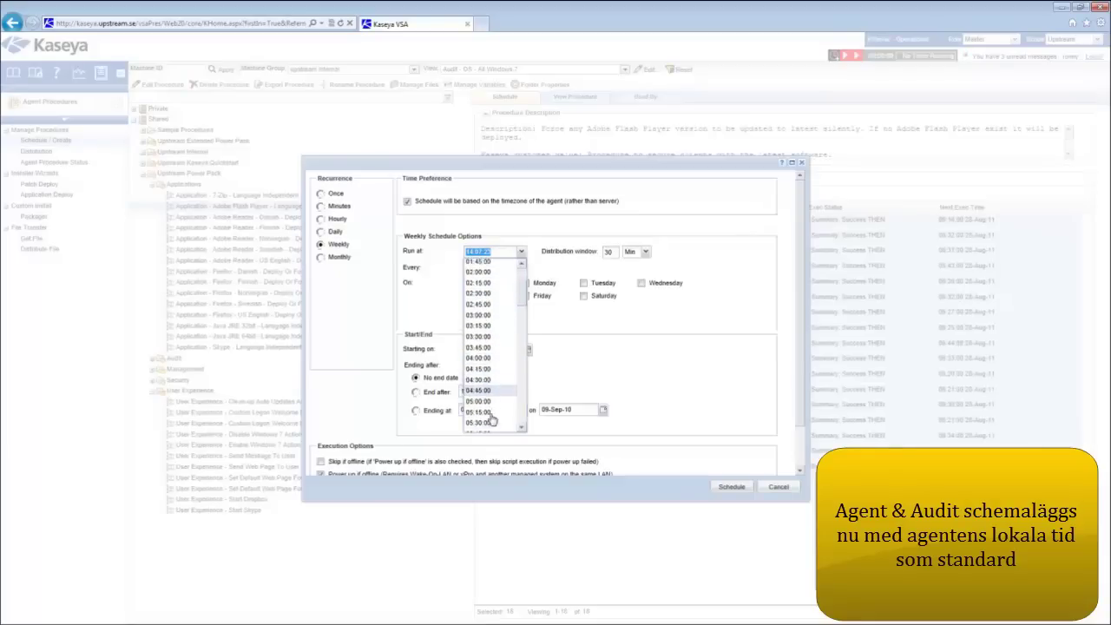
pyautogui.scroll(-1, 490, 416)
pyautogui.click(488, 420)
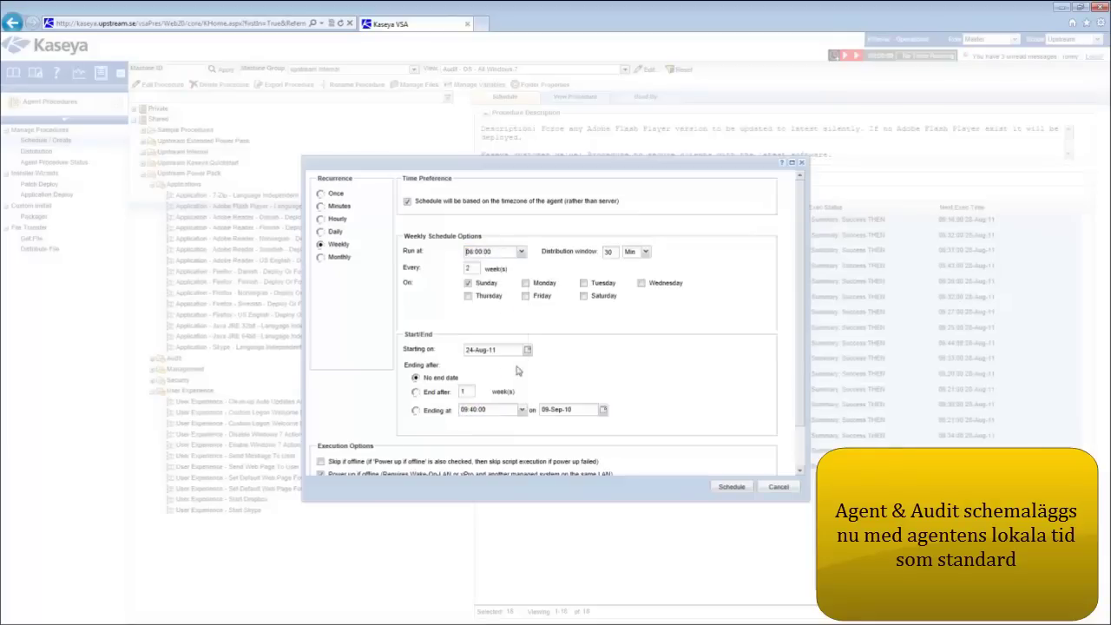
pyautogui.click(525, 283)
pyautogui.click(485, 287)
pyautogui.click(730, 487)
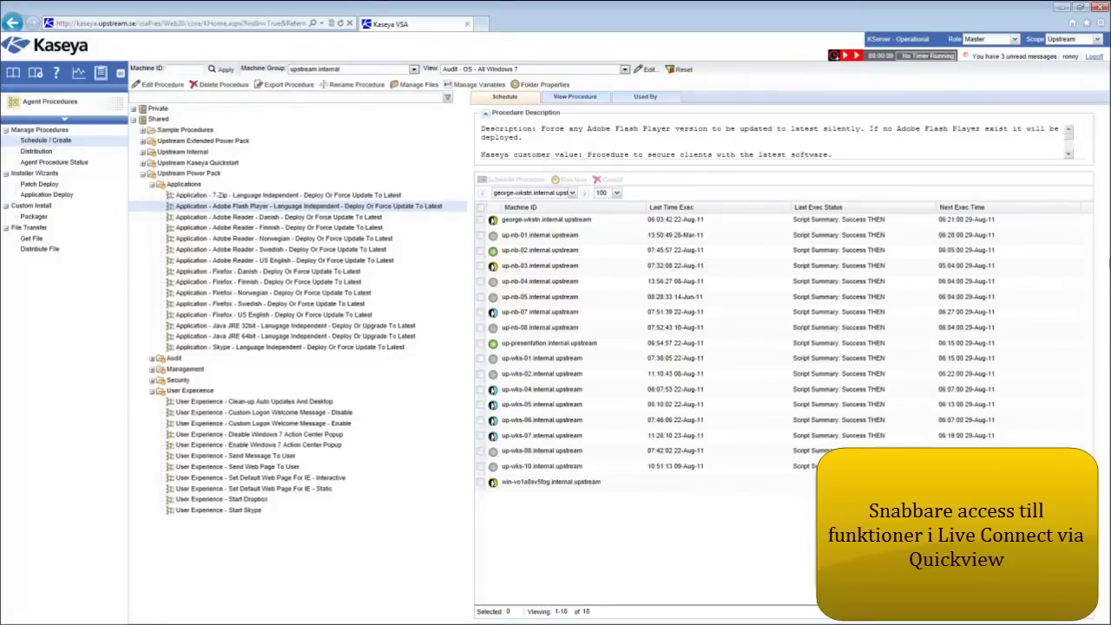
# Check up-nb-07's Quickview functions and launch Command Shell on up-presentation.internal.upstream from its Quickview
pyautogui.moveTo(493, 315)
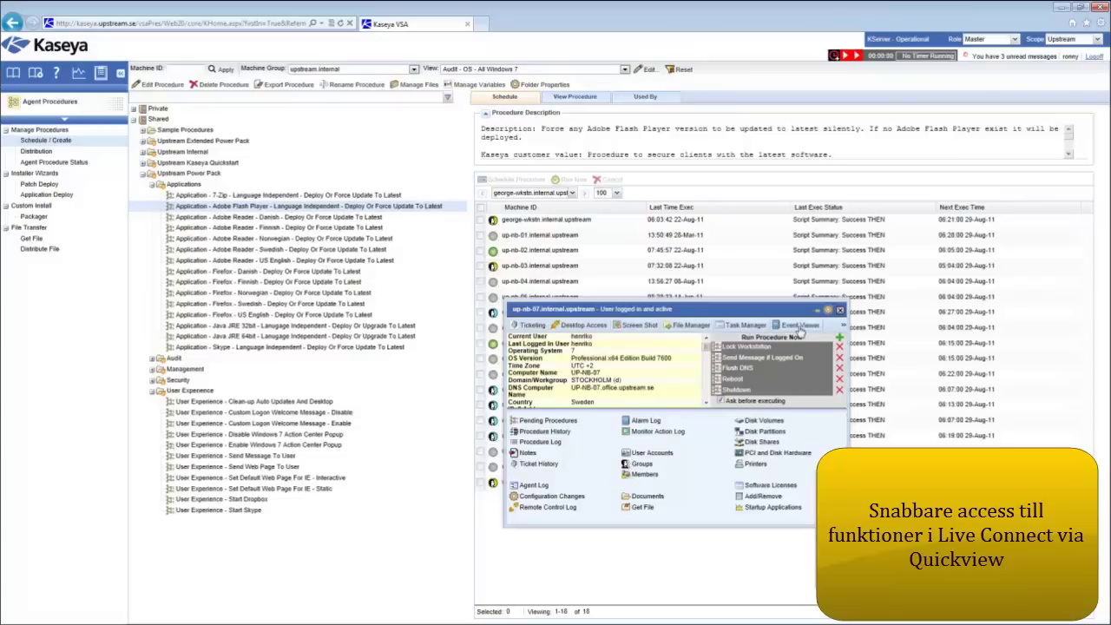
pyautogui.click(843, 325)
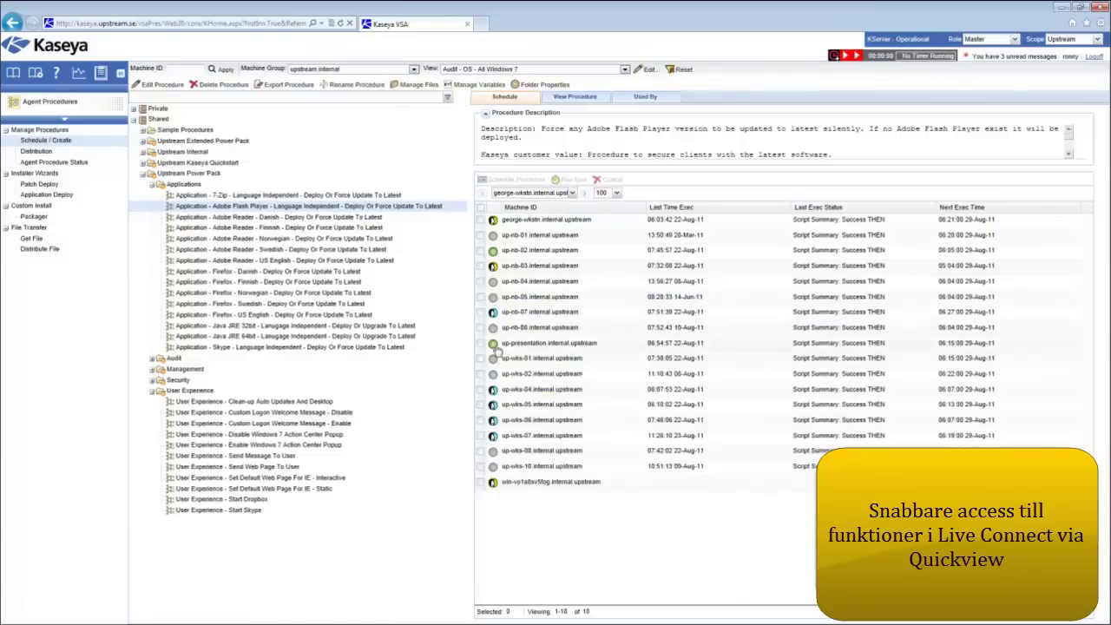
pyautogui.moveTo(495, 345)
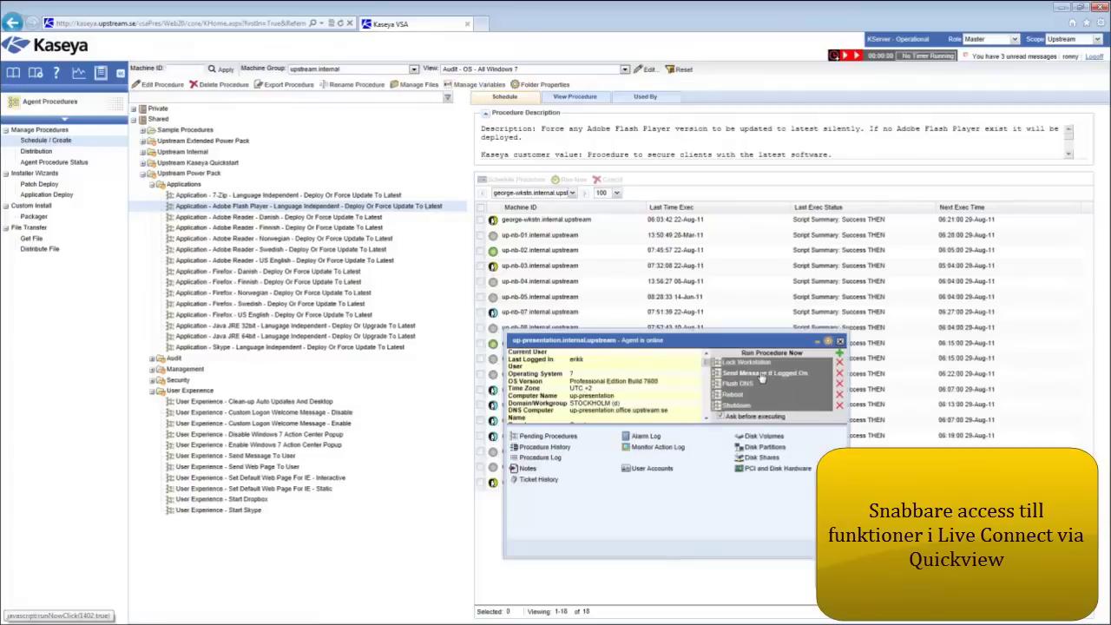
pyautogui.click(842, 357)
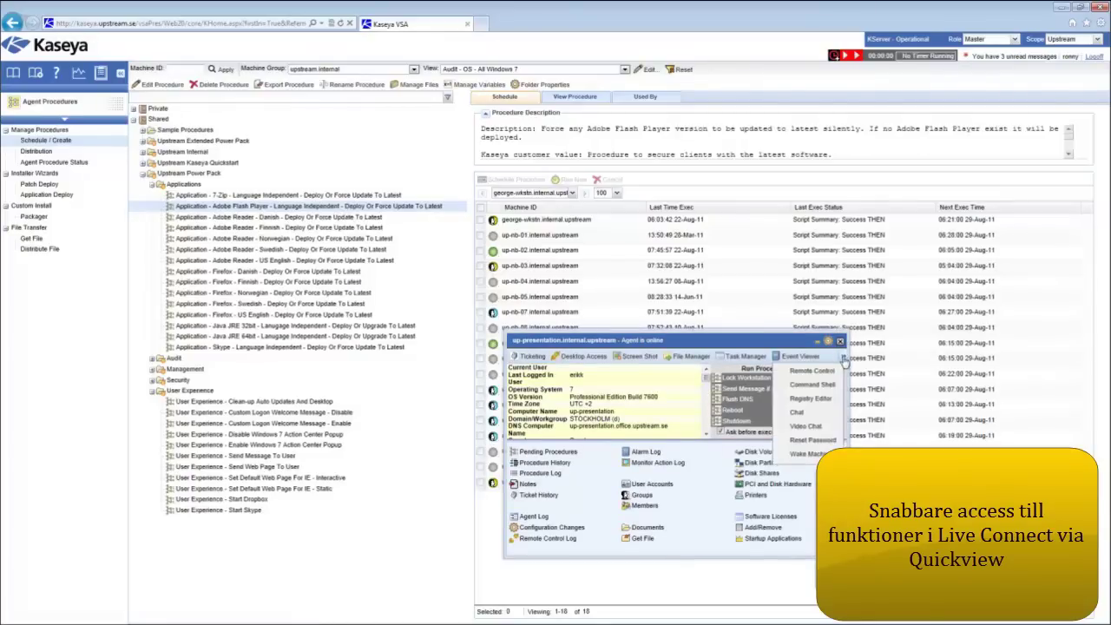
pyautogui.click(824, 388)
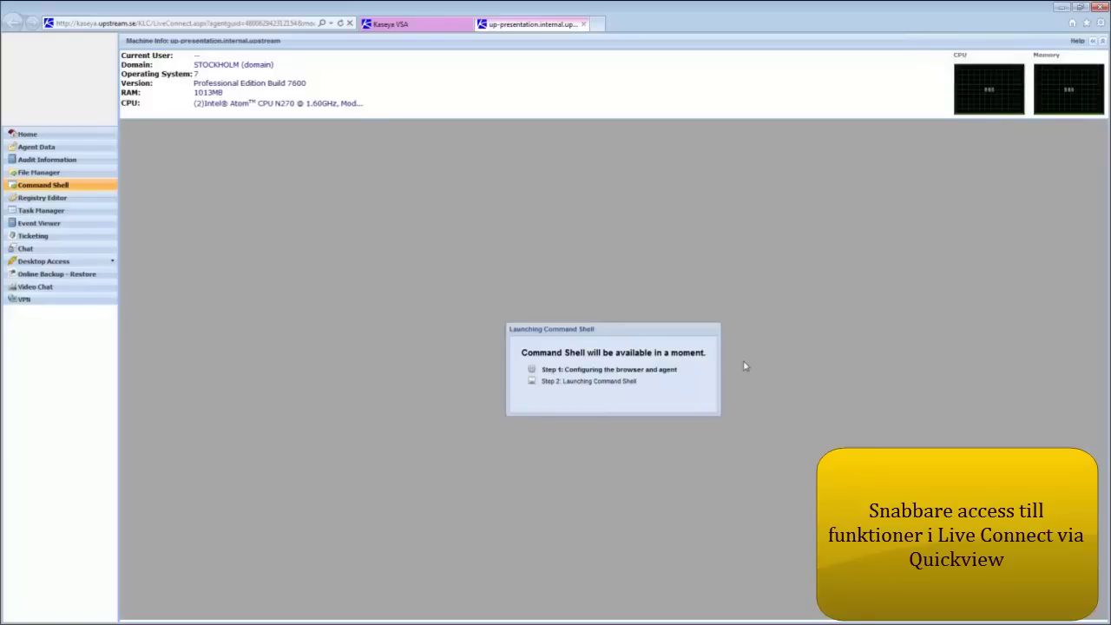
# Return to the up-presentation command shell session and change to the drive's root directory with cd\
pyautogui.click(414, 28)
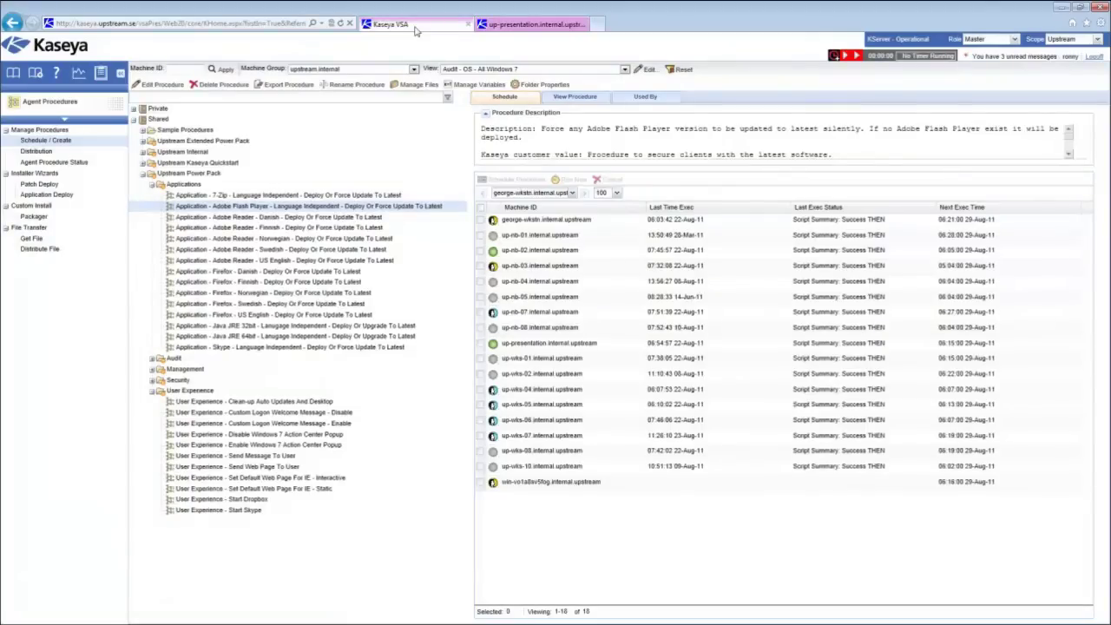
pyautogui.click(518, 27)
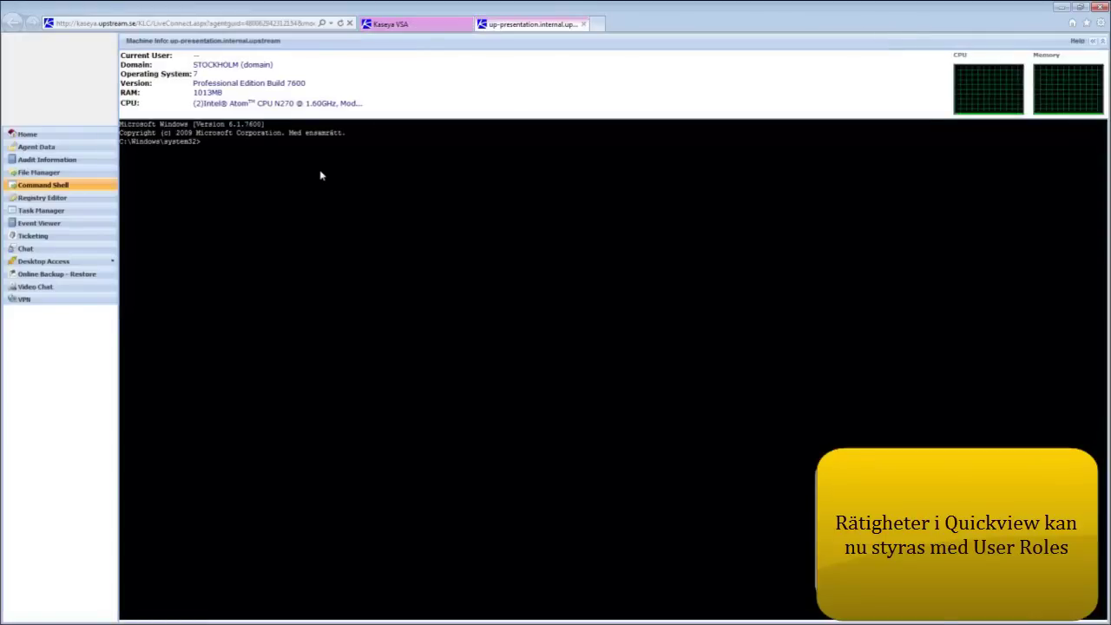
pyautogui.write('cd\\')
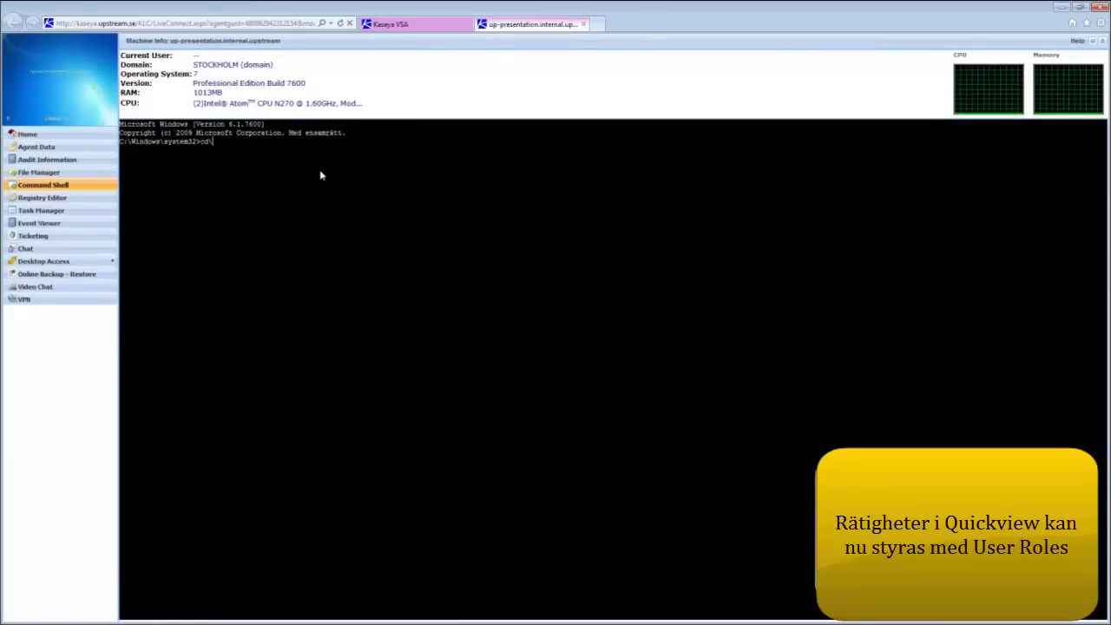
pyautogui.press('Return')
# Return to the Kaseya VSA page and open the access rights of the Upstream user role for editing
pyautogui.click(402, 23)
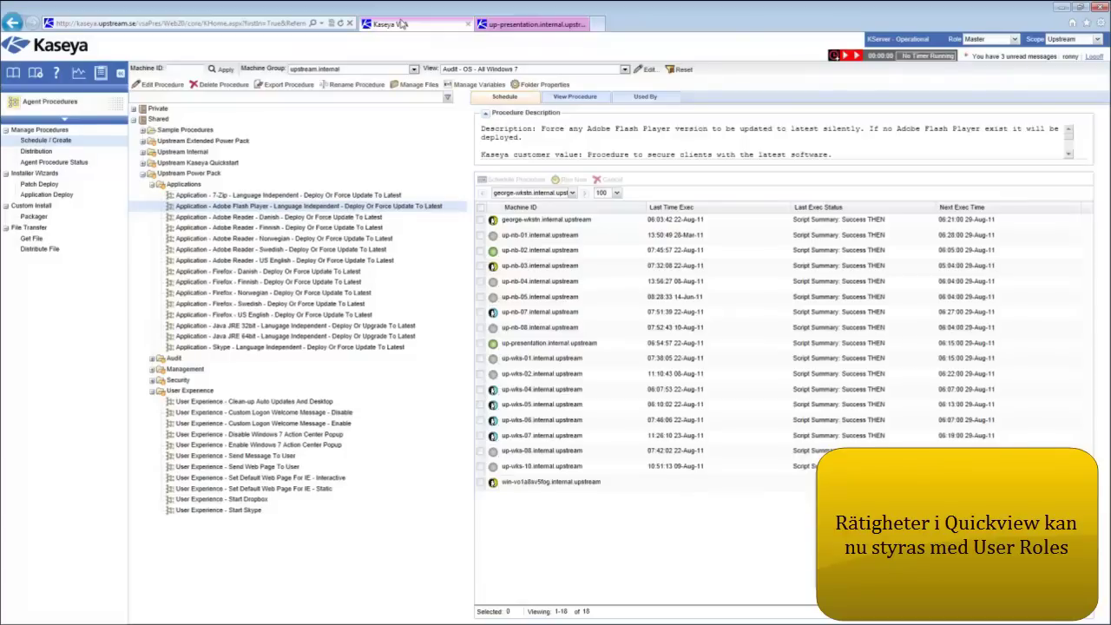
pyautogui.moveTo(492, 320)
pyautogui.moveTo(62, 111)
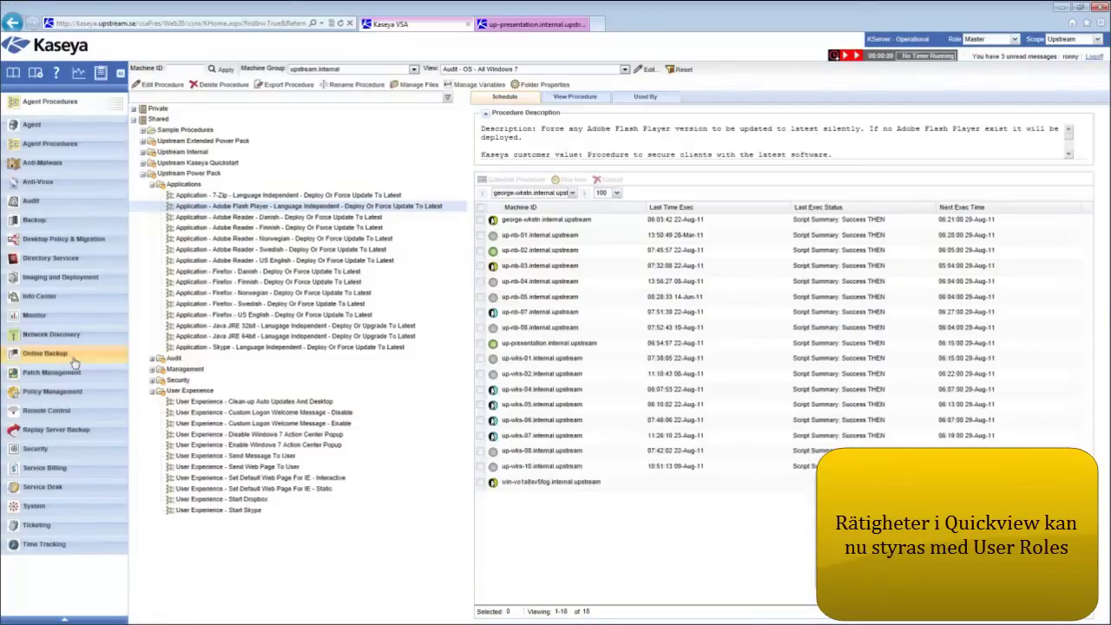
pyautogui.click(46, 508)
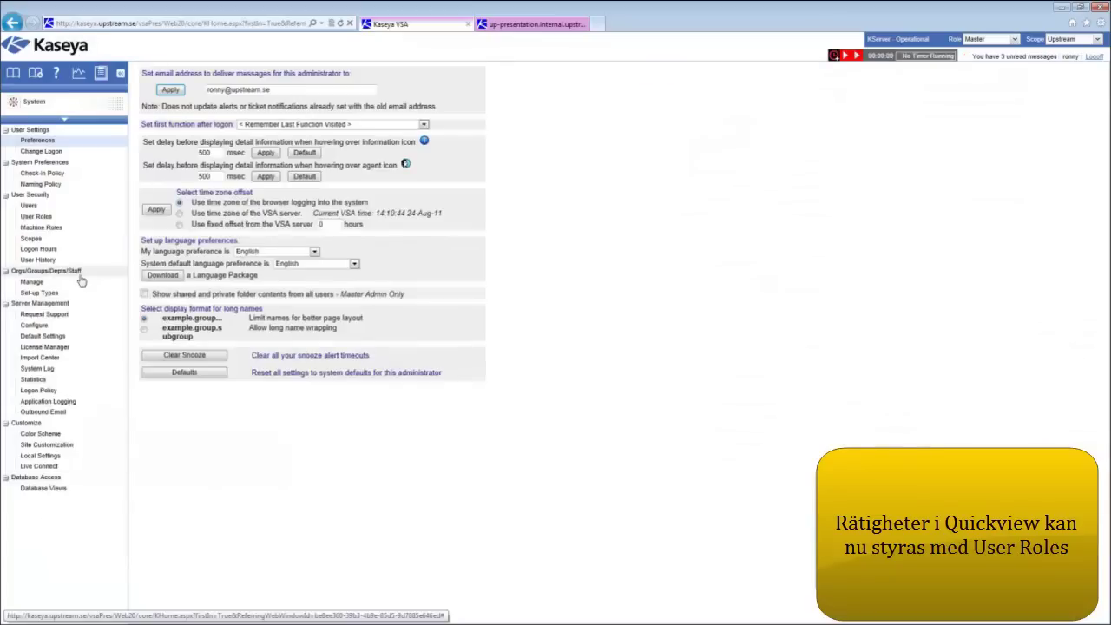
pyautogui.click(39, 219)
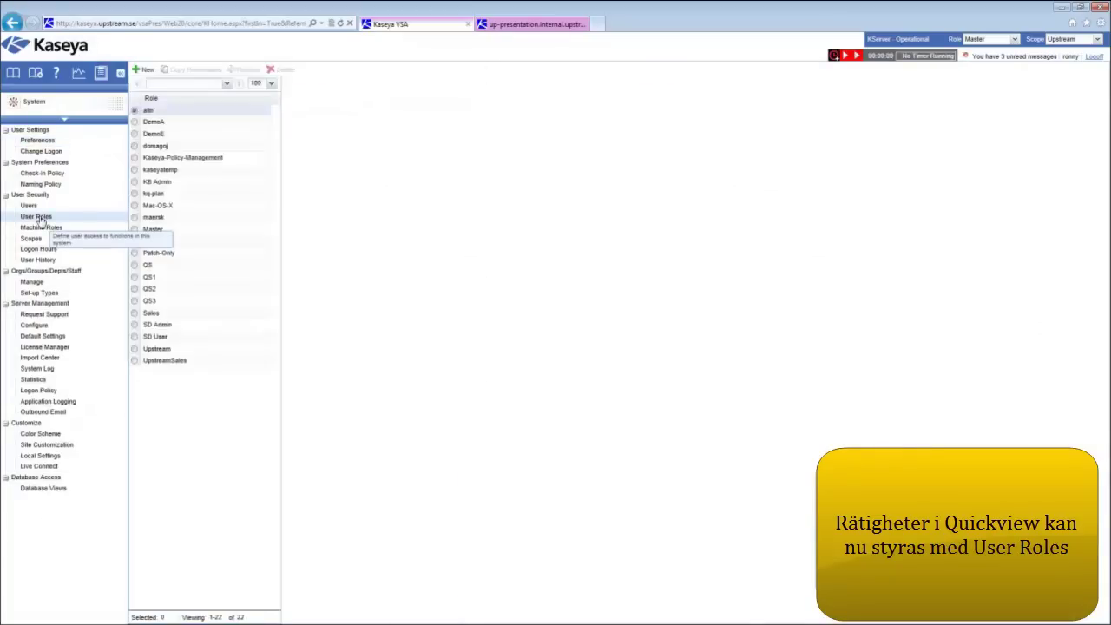
pyautogui.click(151, 352)
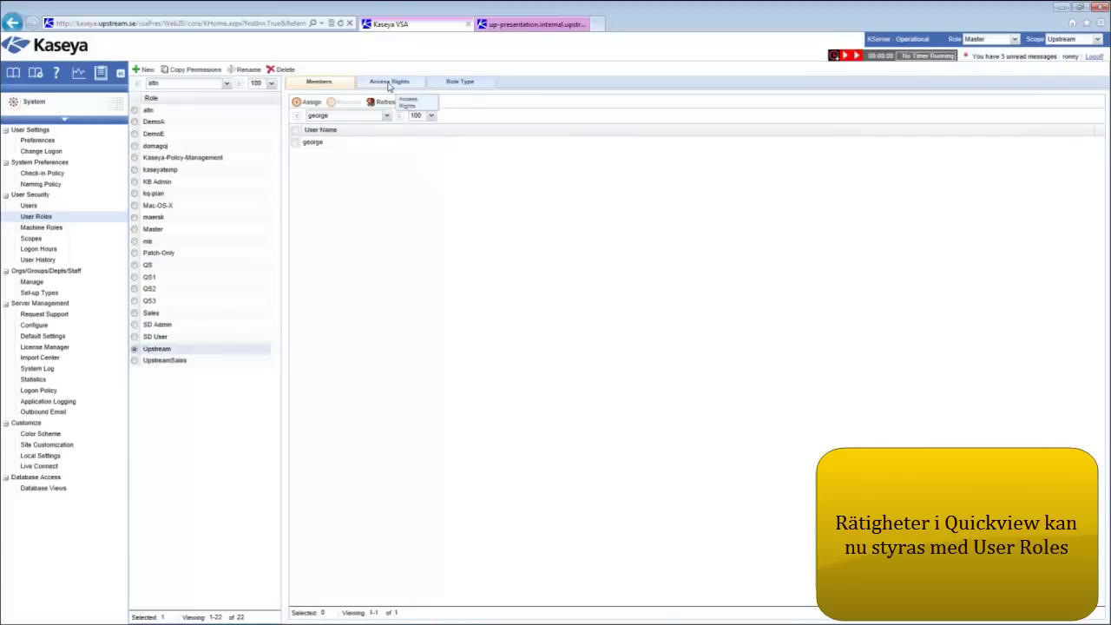
pyautogui.click(389, 83)
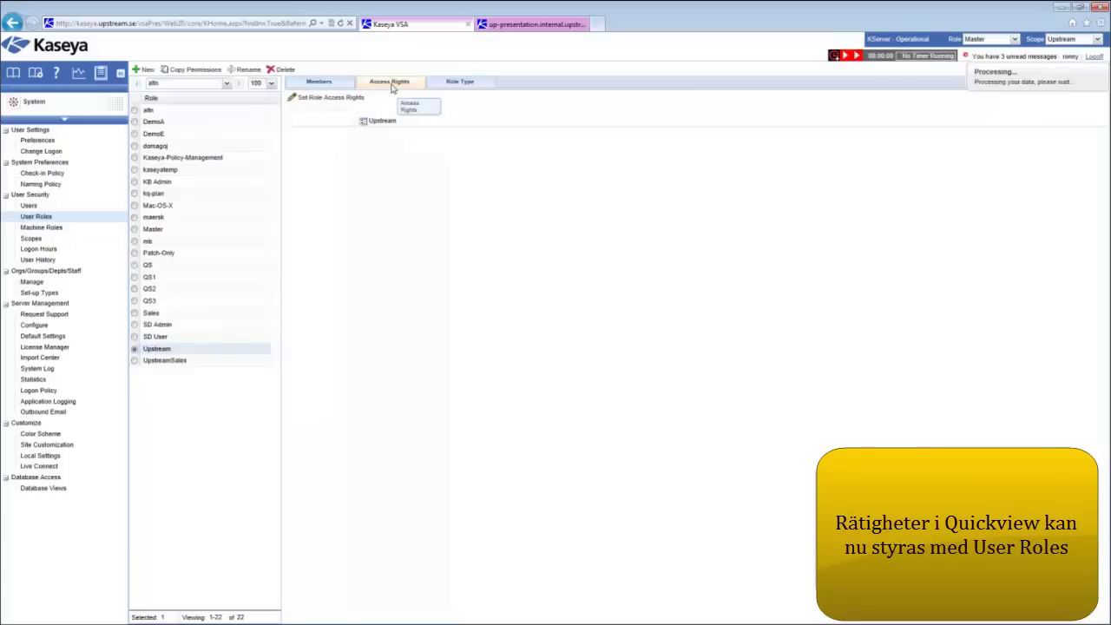
pyautogui.click(335, 99)
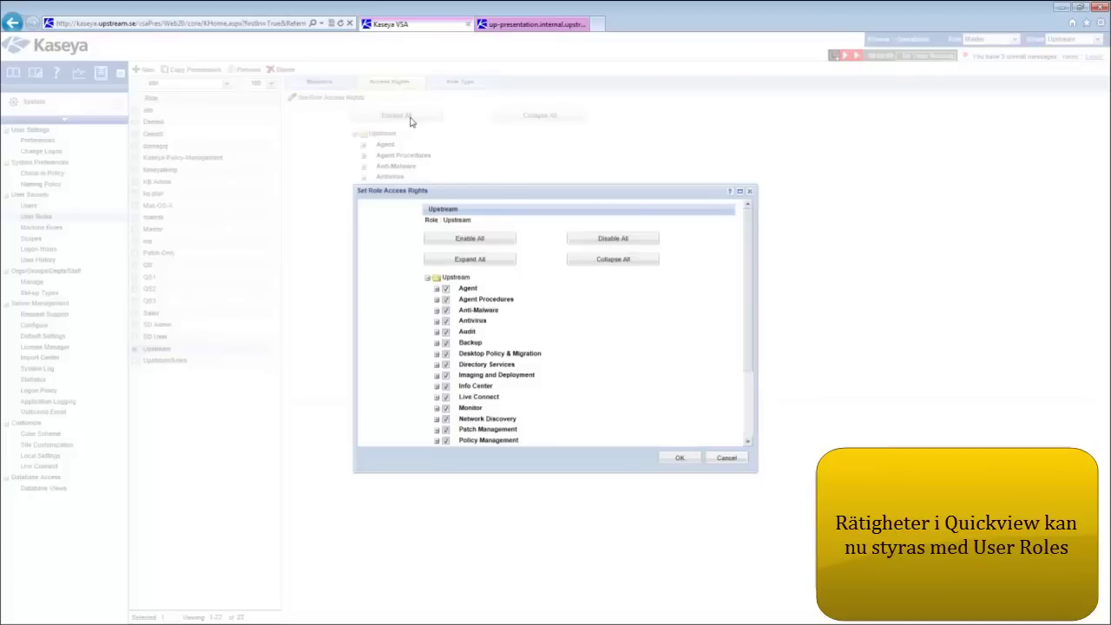
# Examine which Quick Launch Functions are enabled under Quick View in the Upstream role's access rights
pyautogui.scroll(-3, 491, 365)
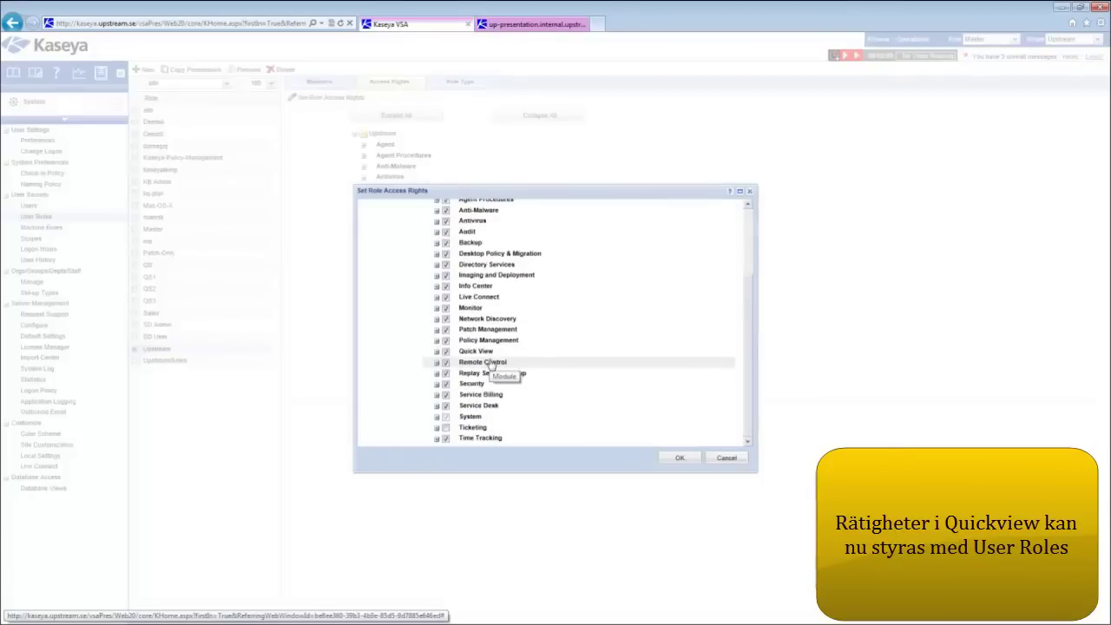
pyautogui.click(437, 352)
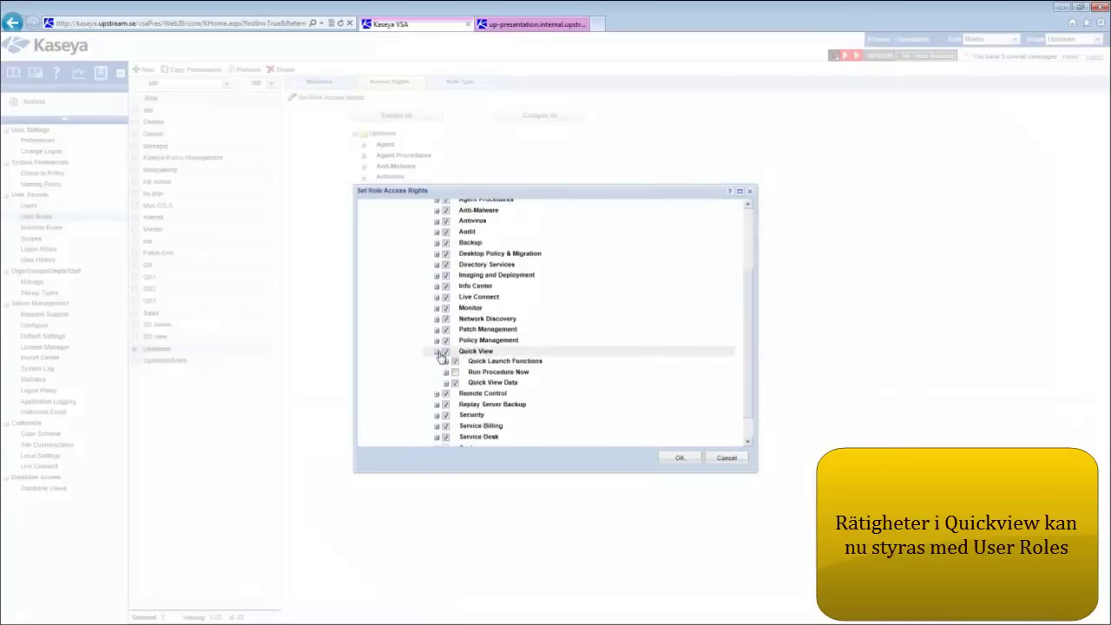
pyautogui.click(446, 361)
pyautogui.scroll(-1, 504, 366)
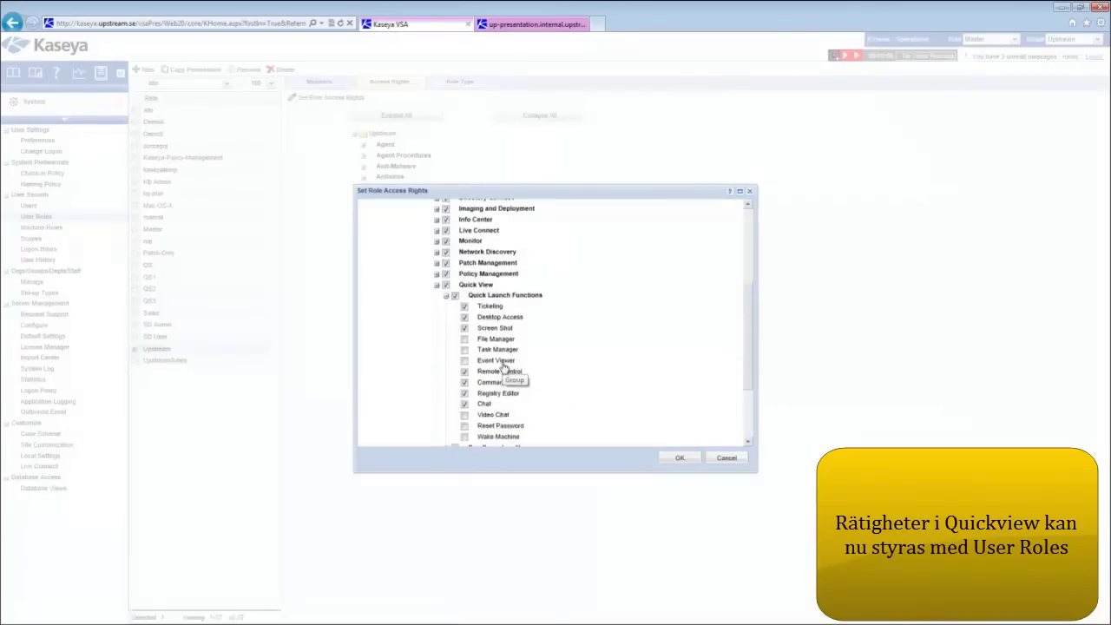
pyautogui.scroll(-1, 504, 366)
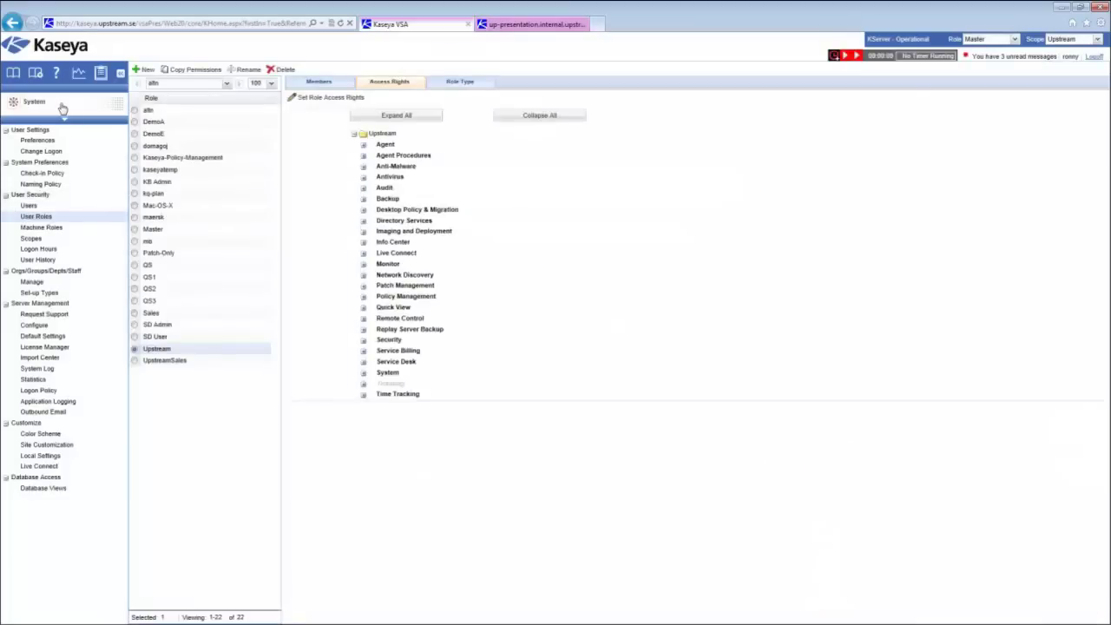
# Open Agent Logs in the Agent module, clear the view filter with < No View >, and display the up-srv-mb-inter log
pyautogui.click(62, 108)
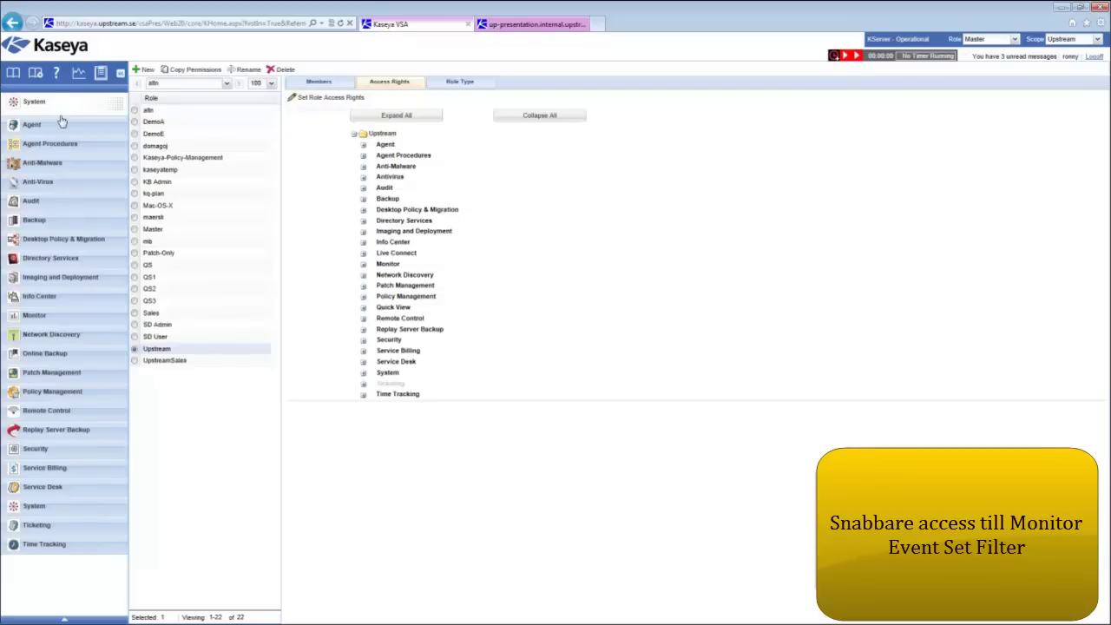
pyautogui.click(50, 130)
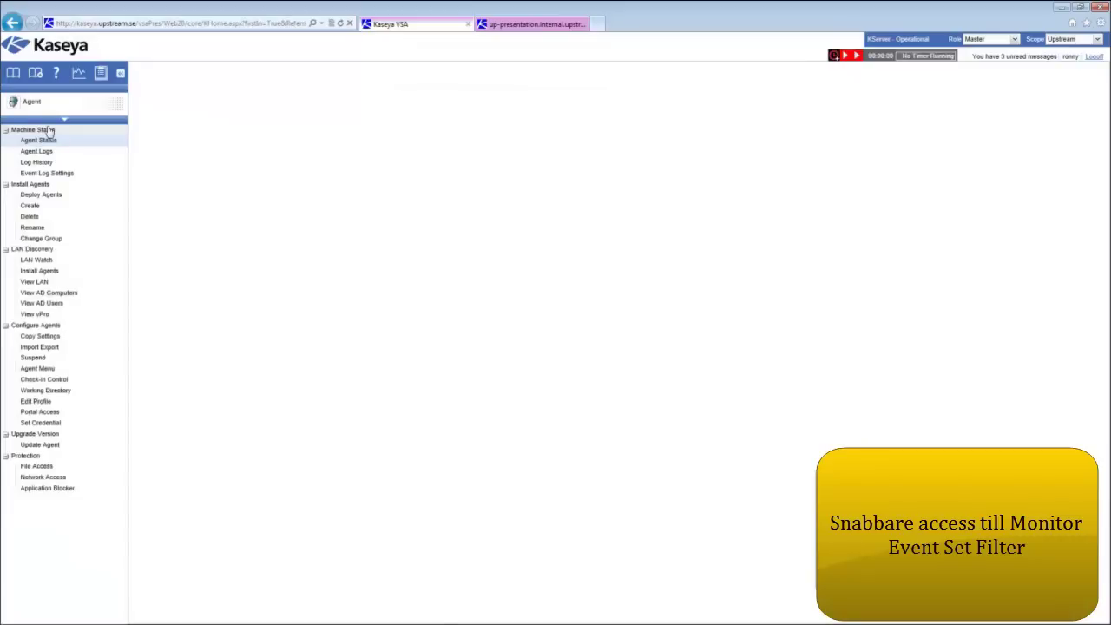
pyautogui.click(48, 139)
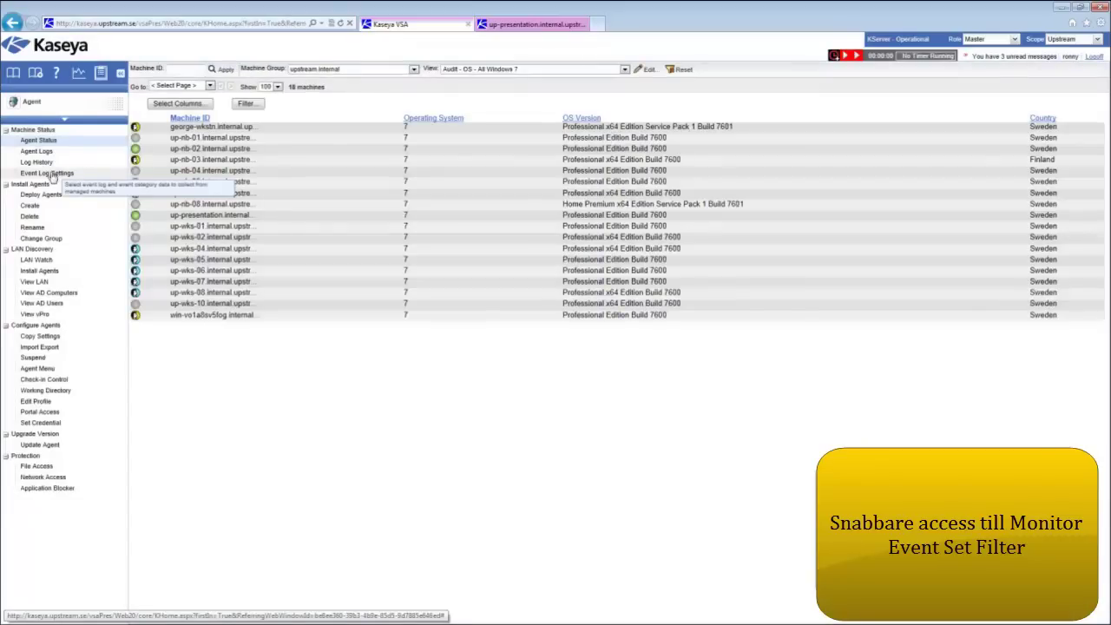
pyautogui.click(47, 152)
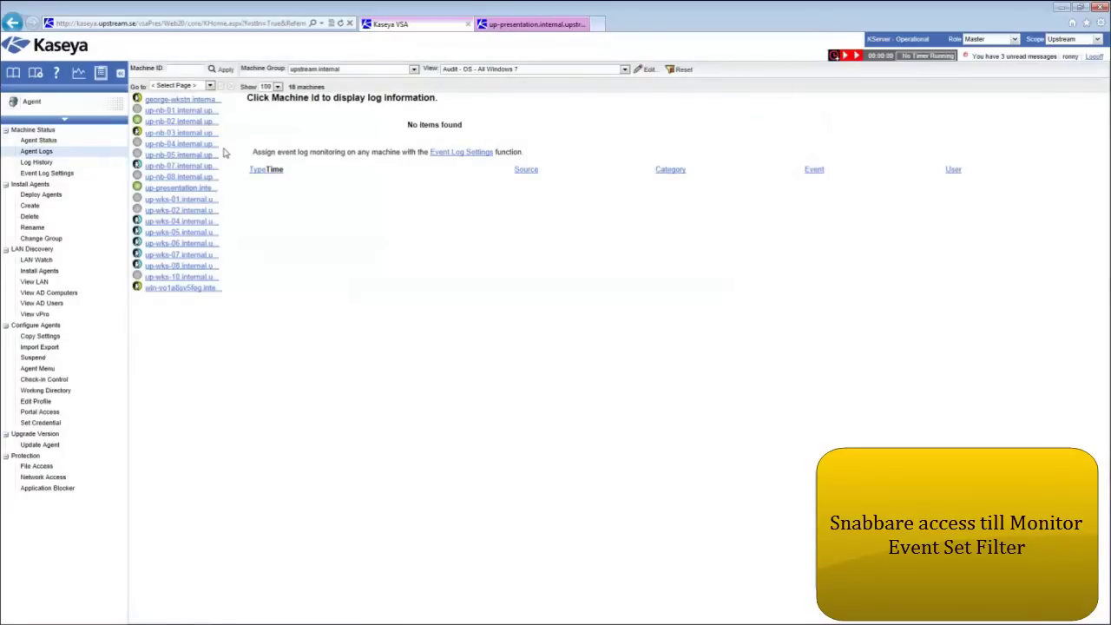
pyautogui.click(625, 69)
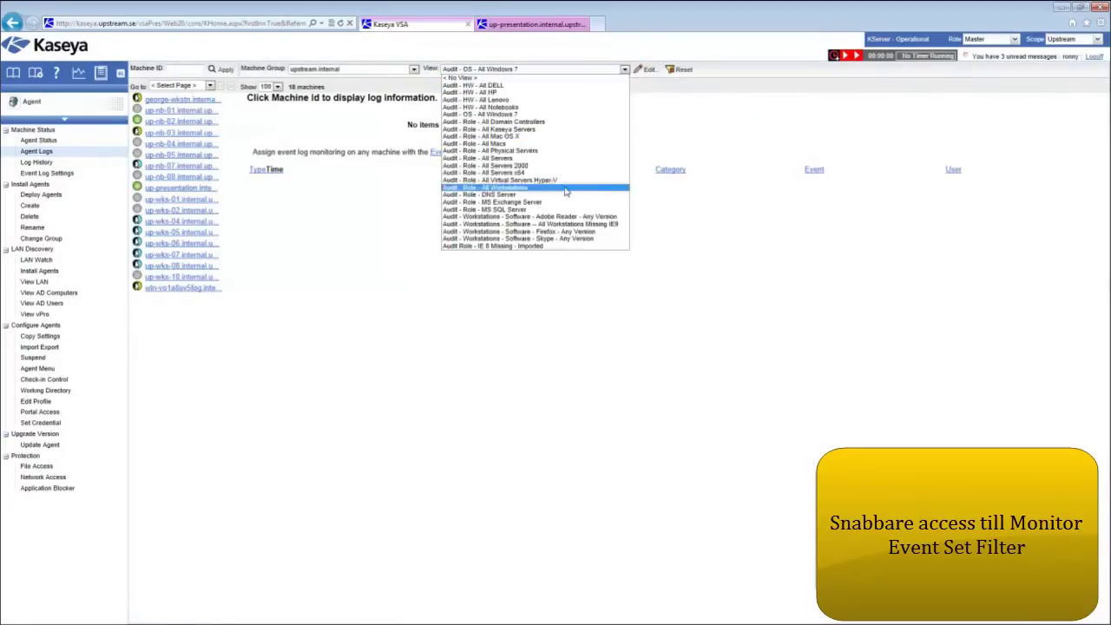
pyautogui.click(548, 78)
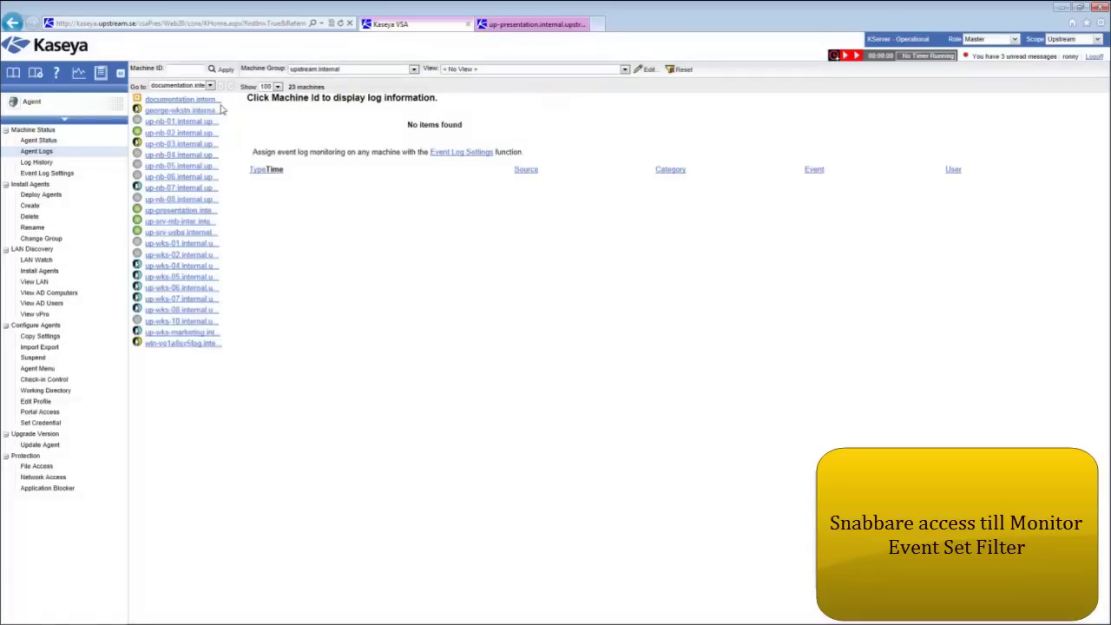
pyautogui.click(172, 223)
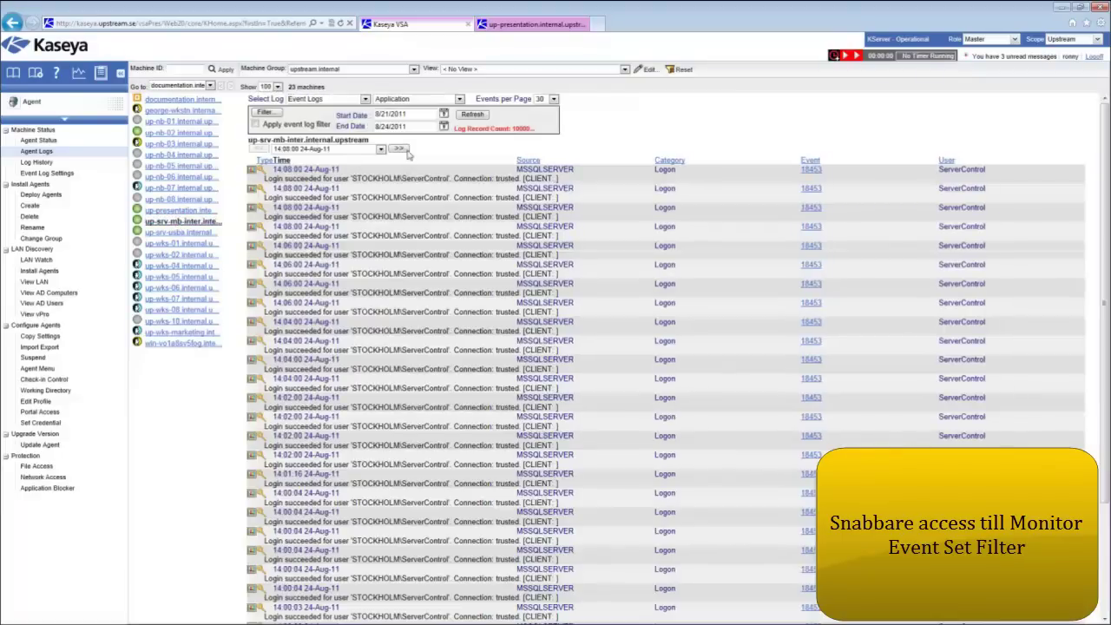
# Check the monitoring setup offered for the newest MSSQLSERVER logon event and close it without applying anything
pyautogui.click(460, 99)
pyautogui.click(460, 98)
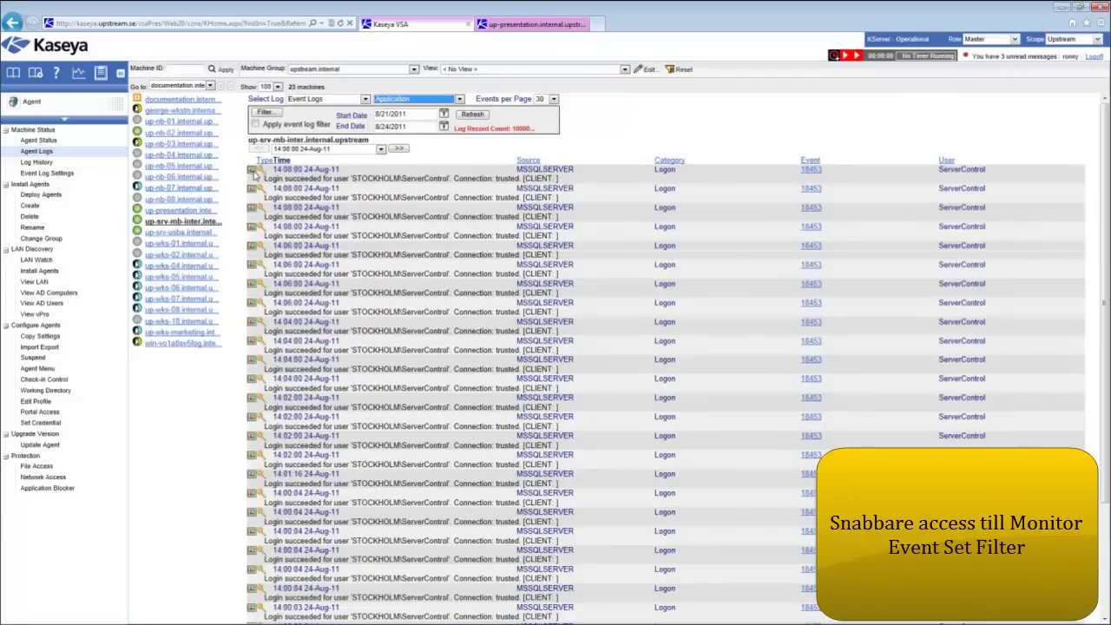
pyautogui.click(253, 173)
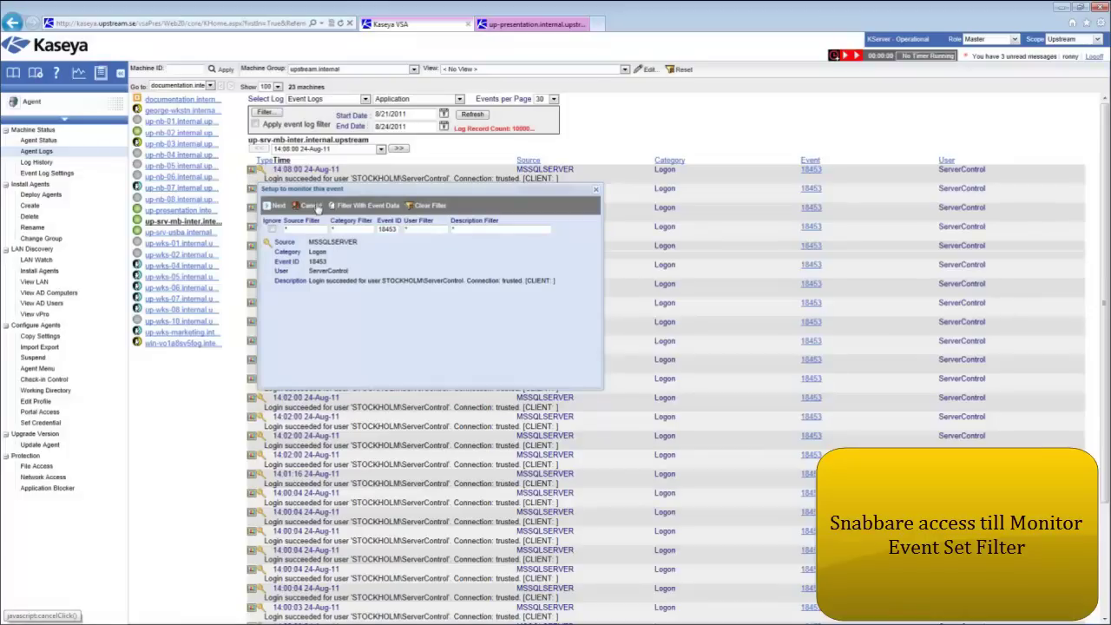
pyautogui.click(598, 191)
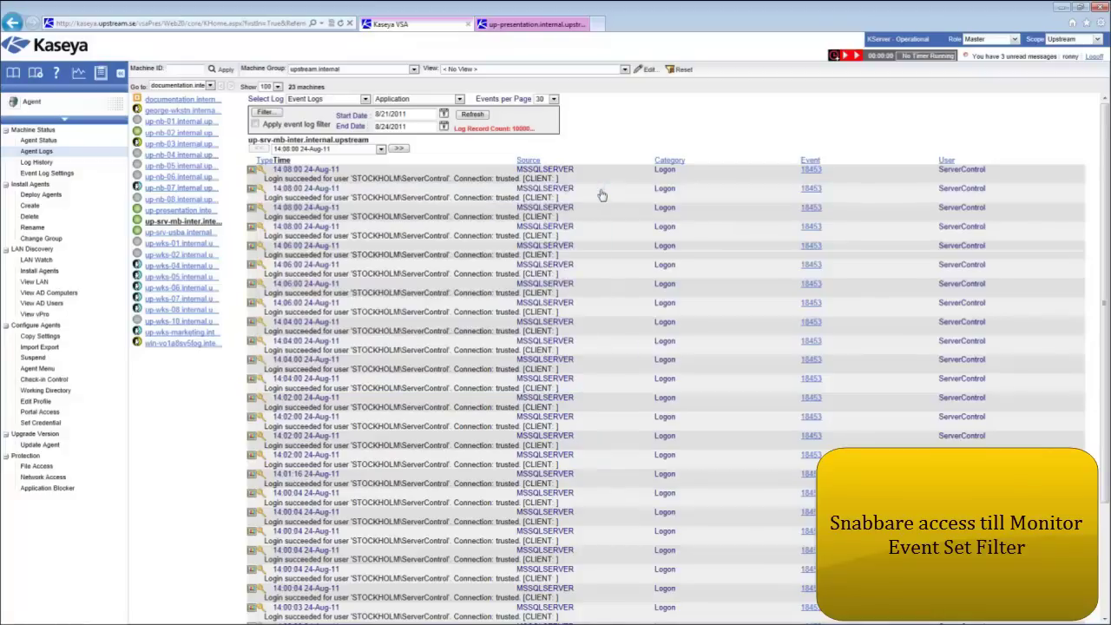
# Start monitoring setup for the 13:16:52 Folder Redirection warning in the up-srv-usba log and accept its event filter
pyautogui.click(181, 233)
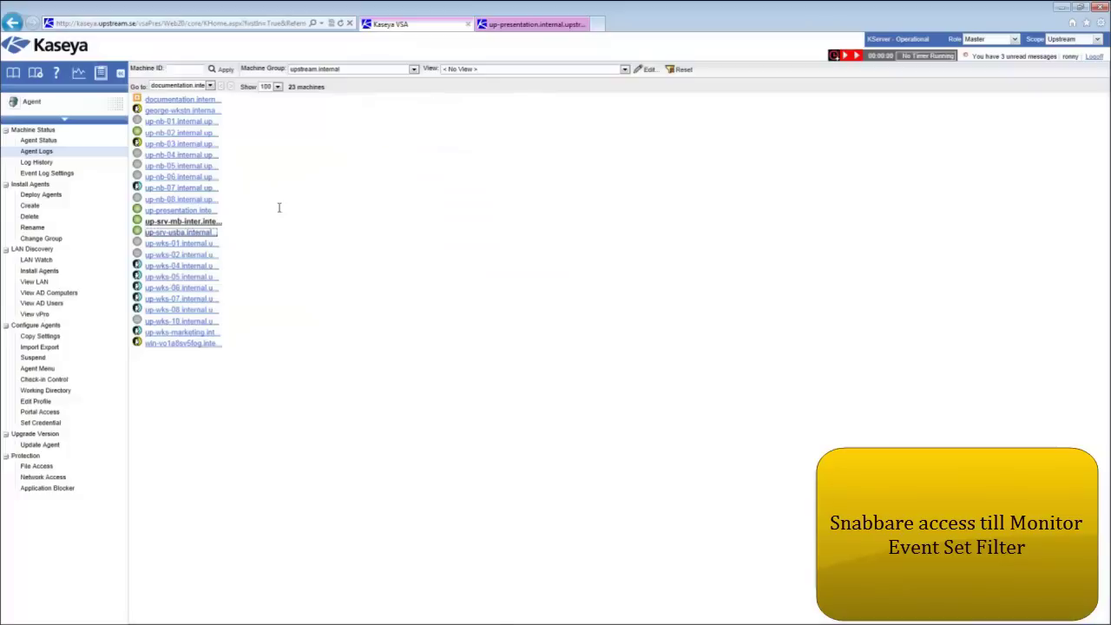
pyautogui.scroll(-5, 329, 223)
pyautogui.scroll(5, 328, 223)
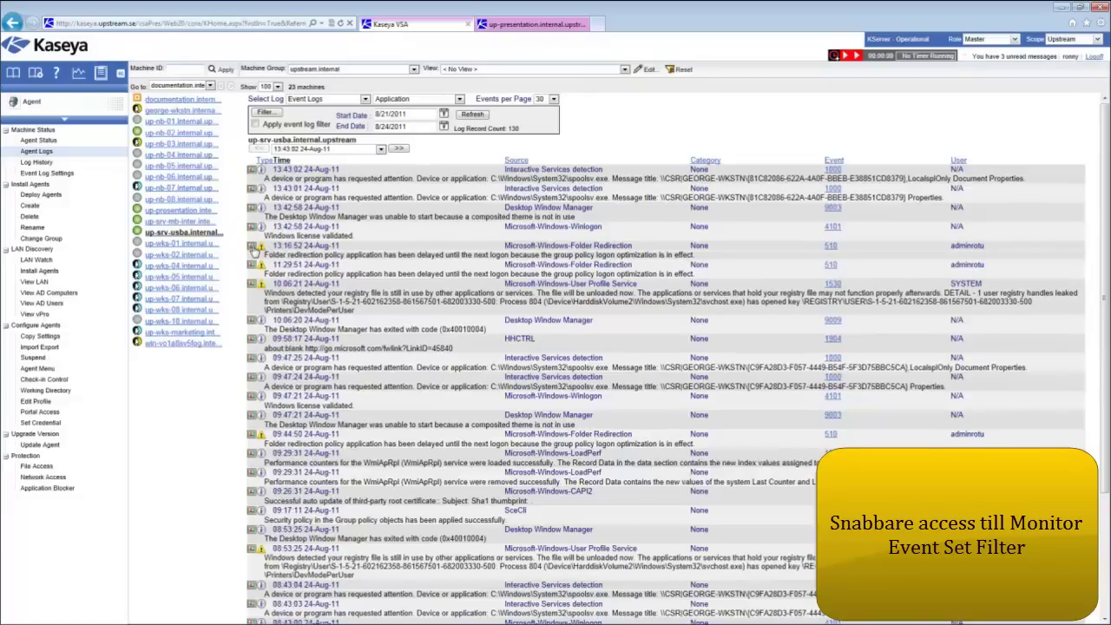
pyautogui.click(253, 248)
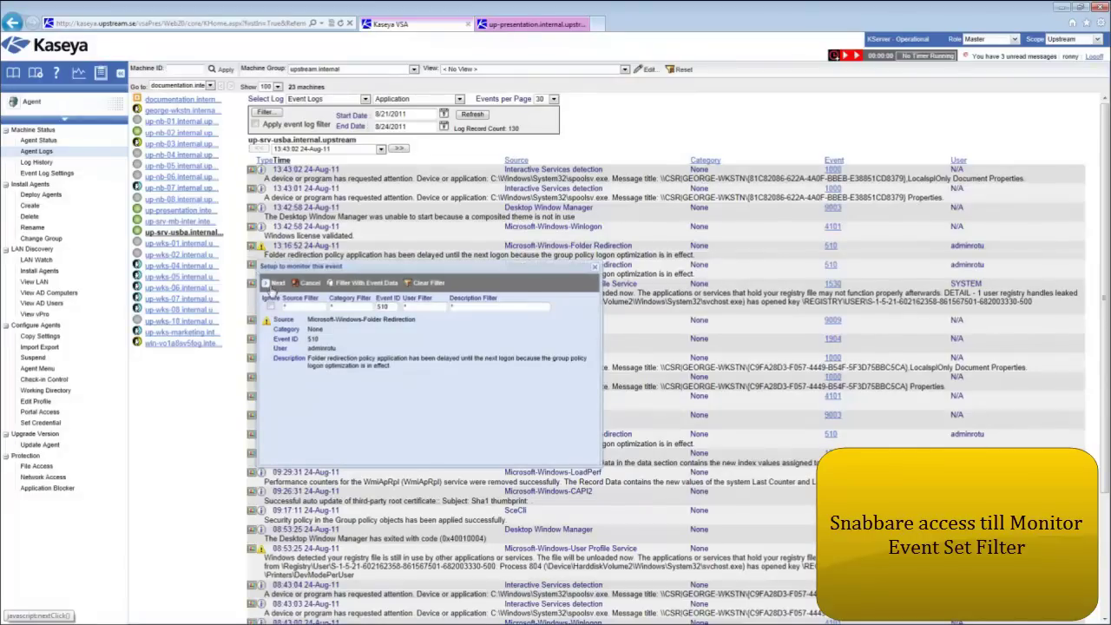
pyautogui.doubleClick(382, 307)
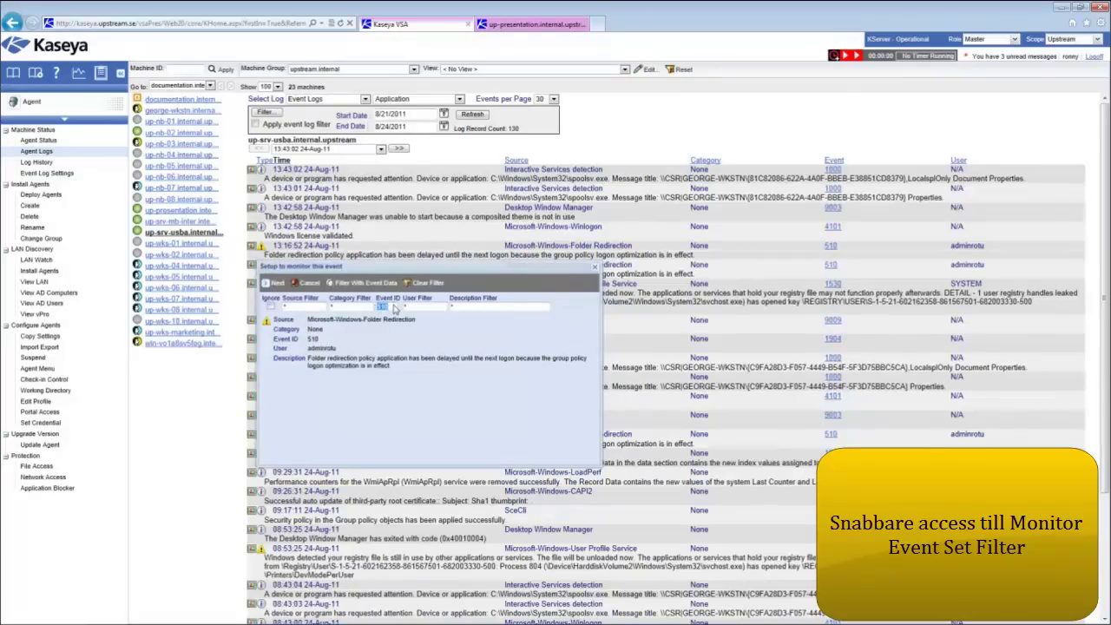
pyautogui.click(278, 285)
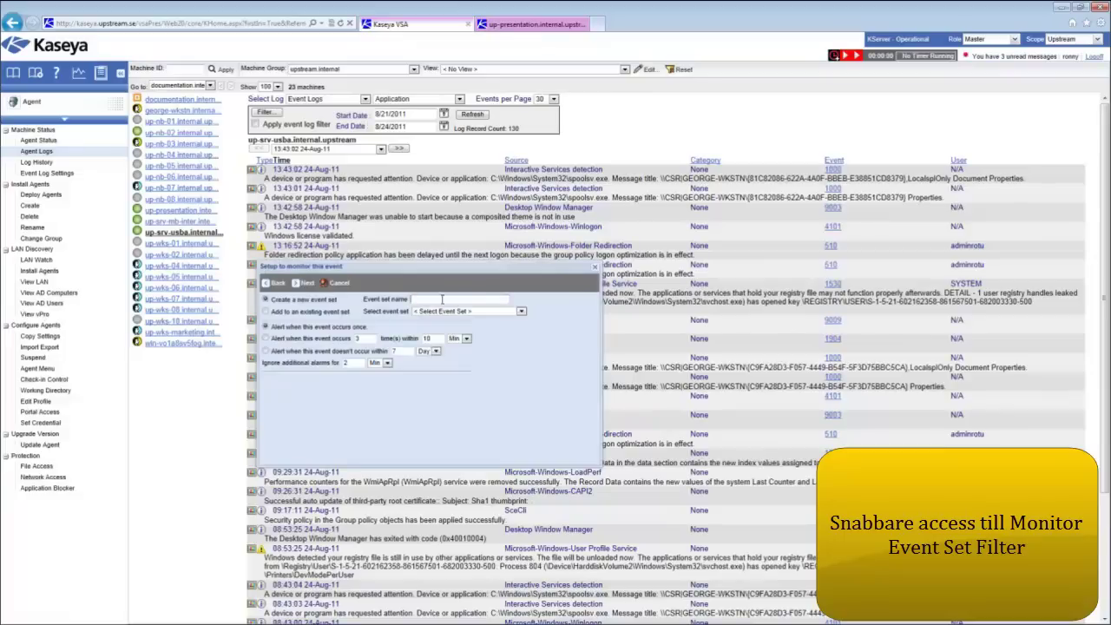
# Check the existing event sets and name the new event set Tech60 Demo
pyautogui.click(521, 312)
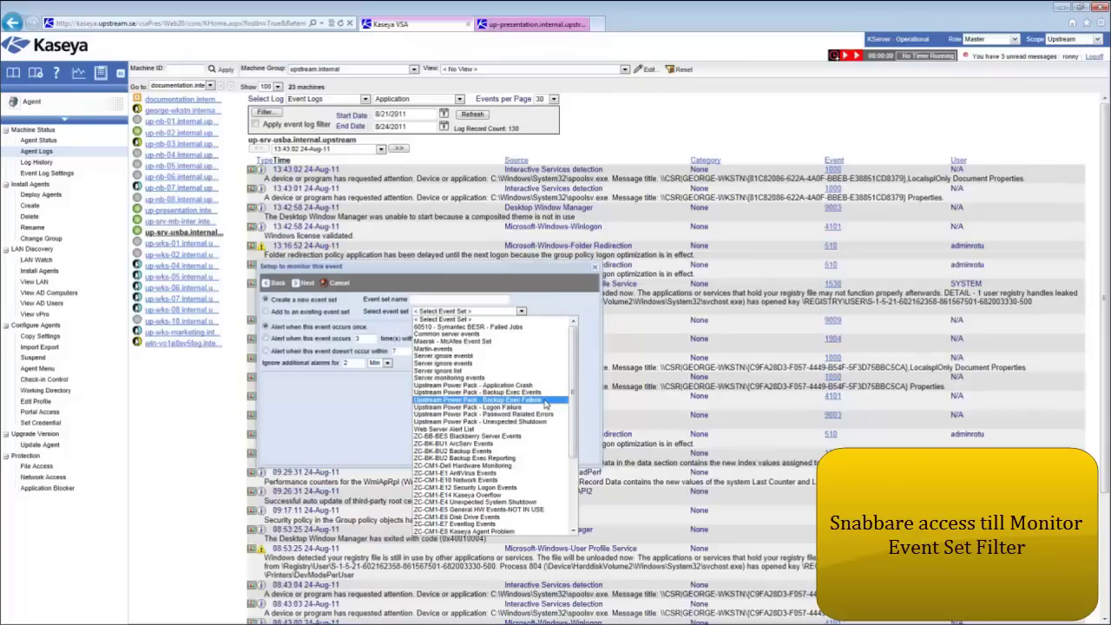
pyautogui.click(430, 304)
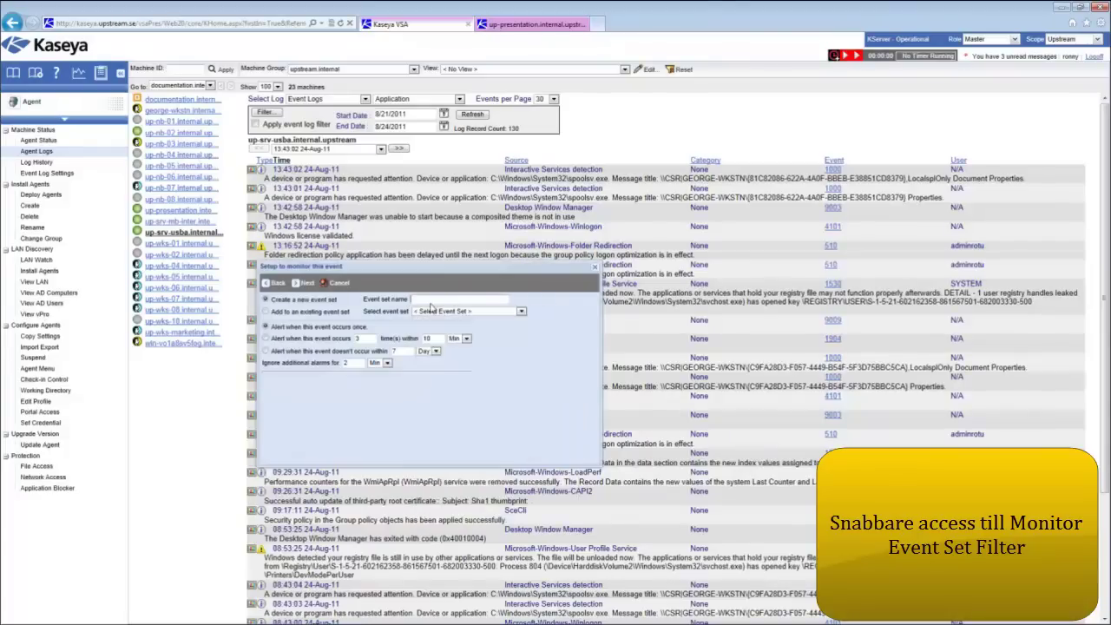
pyautogui.write('D')
pyautogui.press('BackSpace')
pyautogui.write('Tech60 Demo')
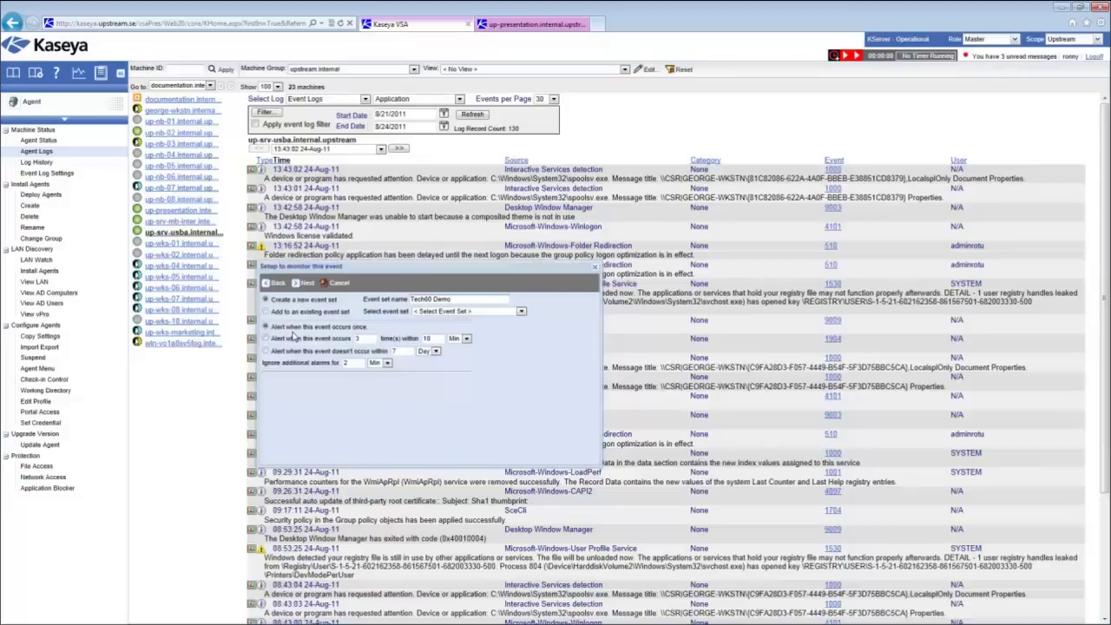
# Add email notification to the actions triggered by the event and apply the monitoring setup
pyautogui.click(306, 284)
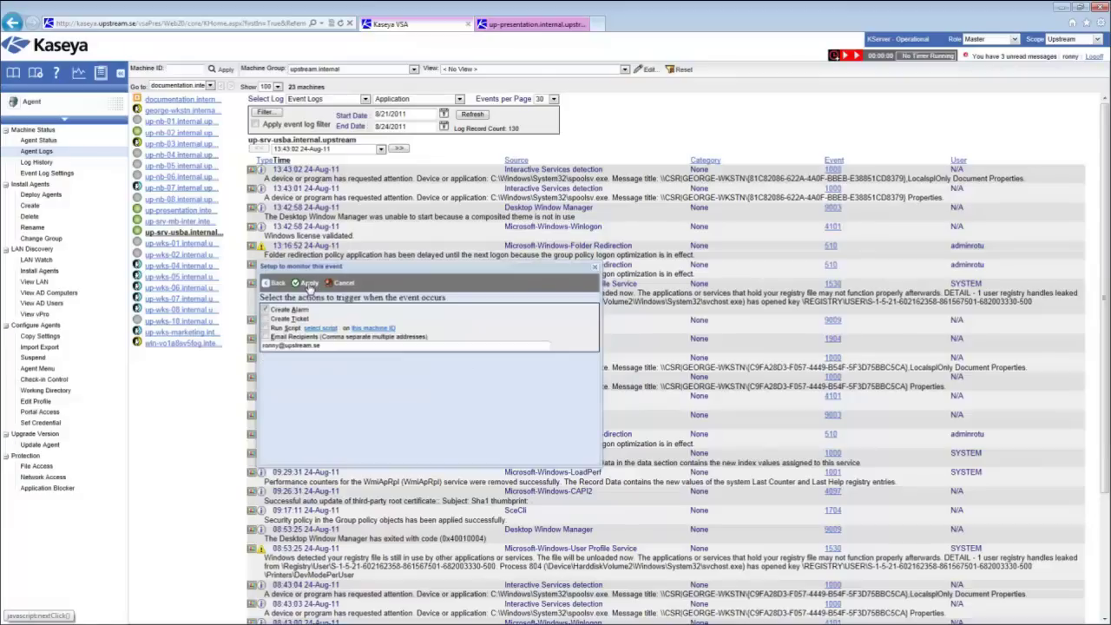
pyautogui.click(267, 336)
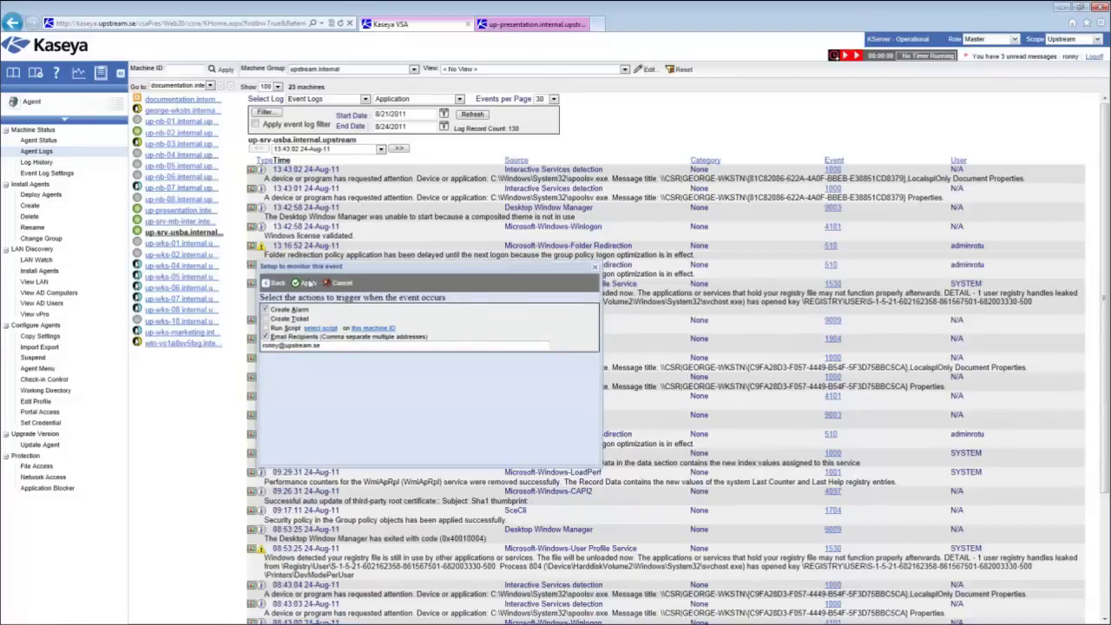
pyautogui.click(308, 285)
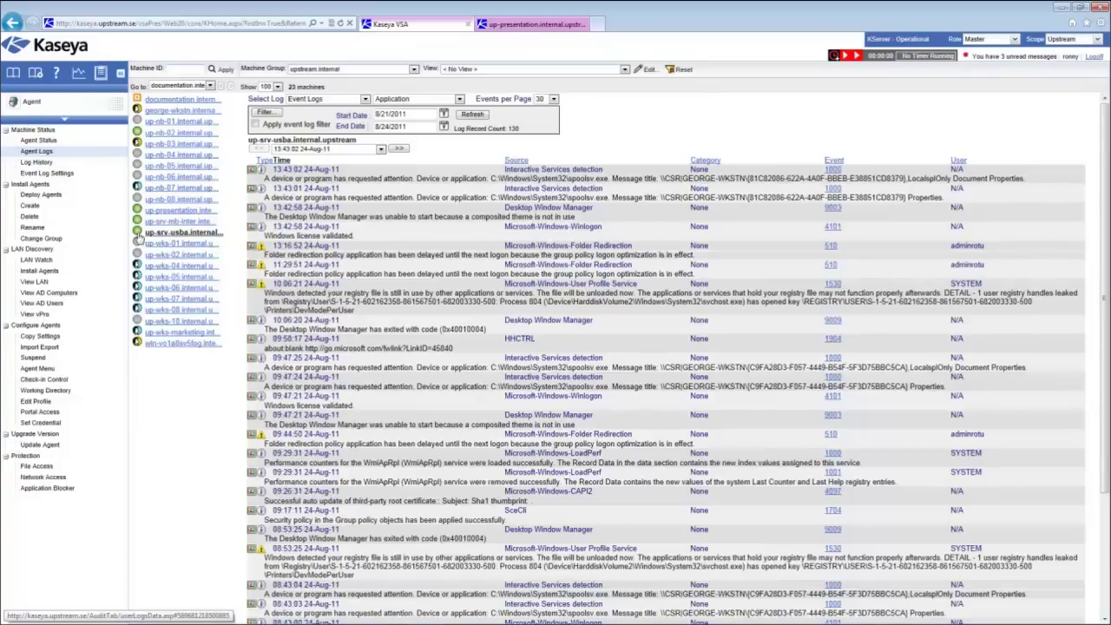
# Return to the up-presentation Live Connect session and open its Event Viewer
pyautogui.moveTo(137, 233)
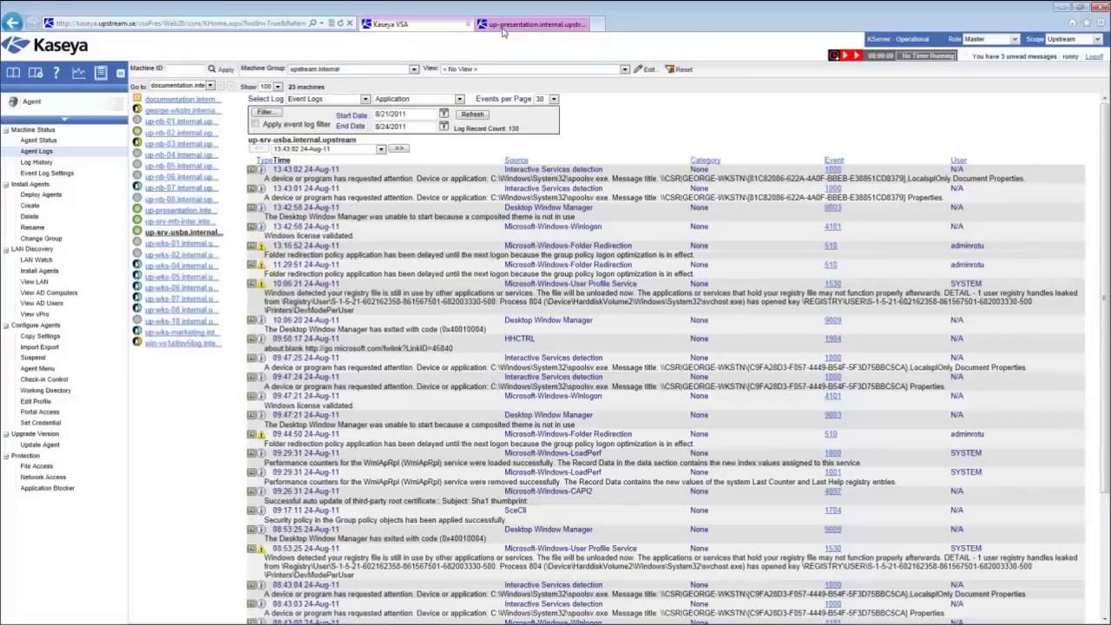
pyautogui.click(504, 26)
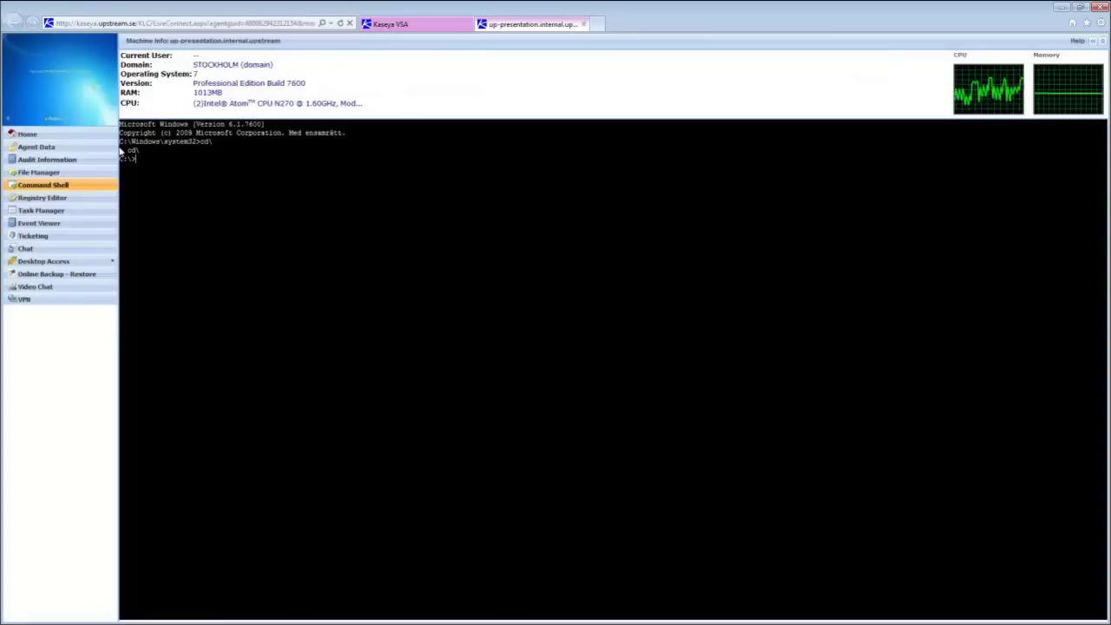
pyautogui.click(39, 225)
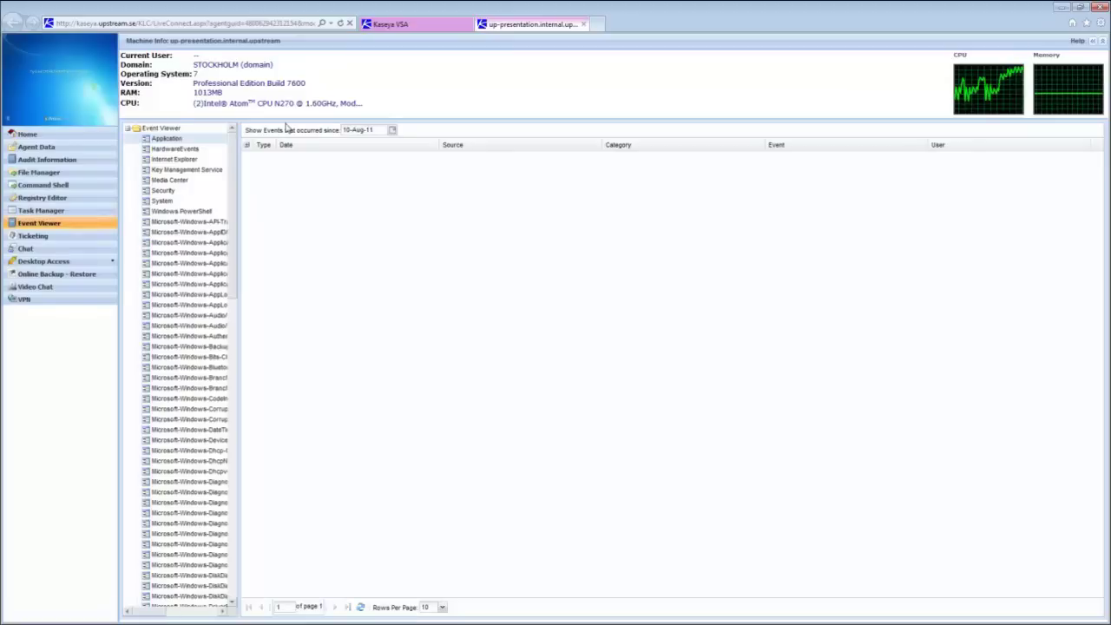
# List the Application log events and launch the monitoring setup for the 14:13:19 SideBySide error
pyautogui.click(179, 141)
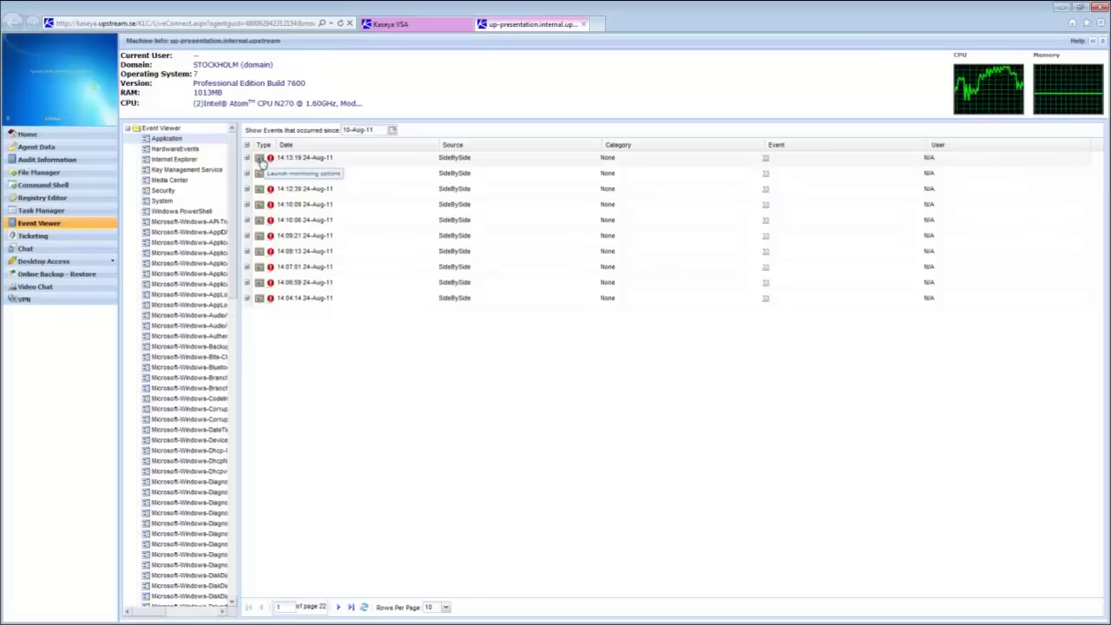
pyautogui.click(259, 160)
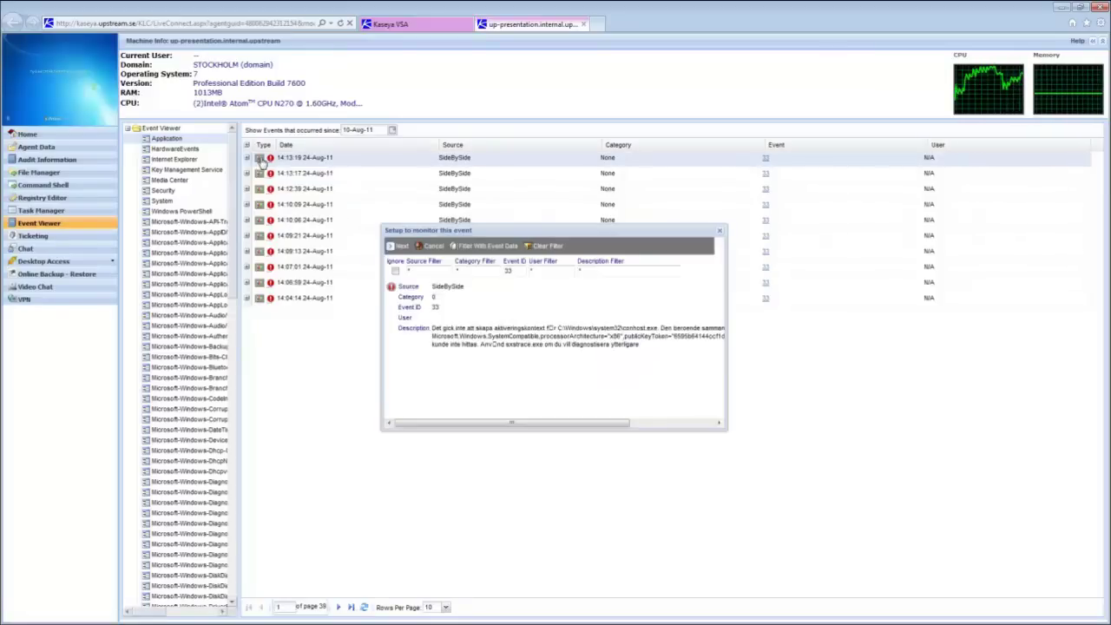
# Return to the VSA console, open the Monitor module's Alarm Summary and examine the agent icon of alarm 5101
pyautogui.click(403, 27)
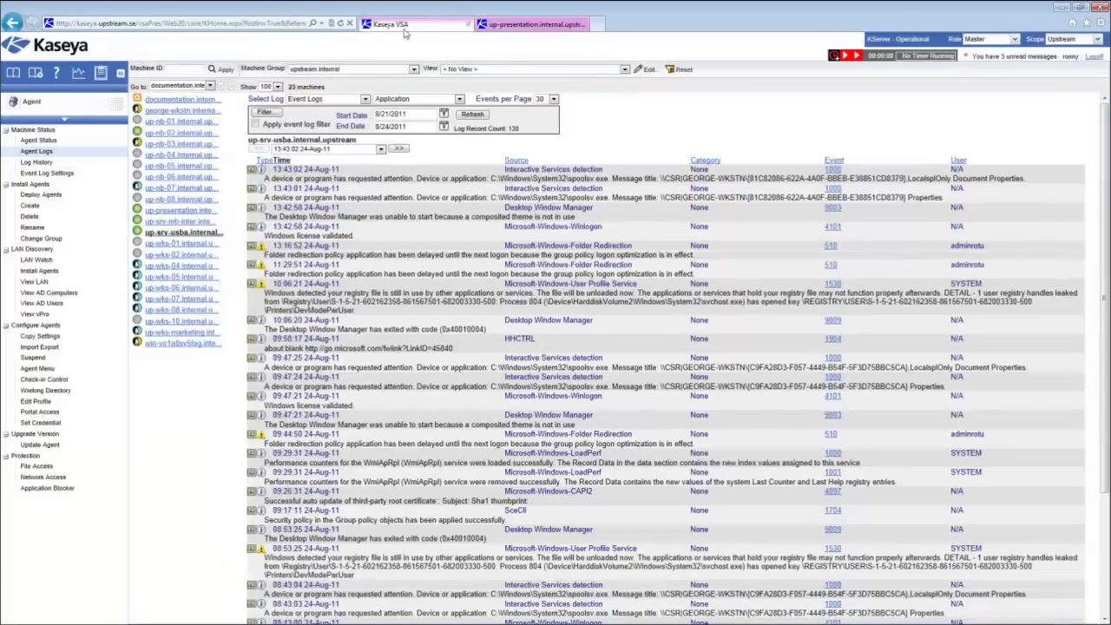
pyautogui.click(54, 117)
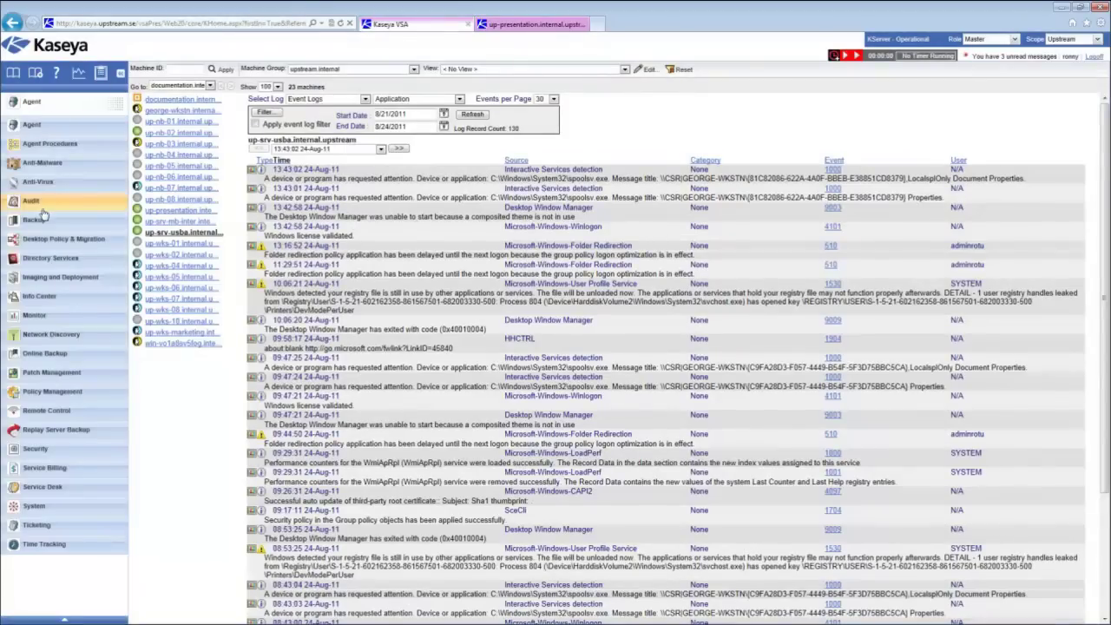
pyautogui.click(35, 315)
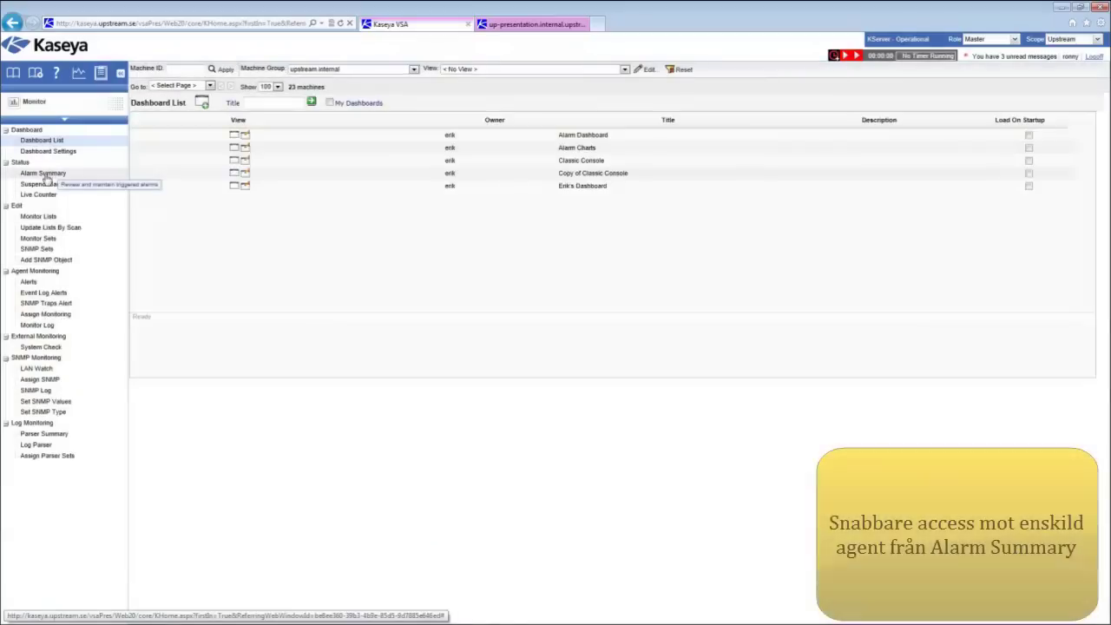
pyautogui.click(43, 174)
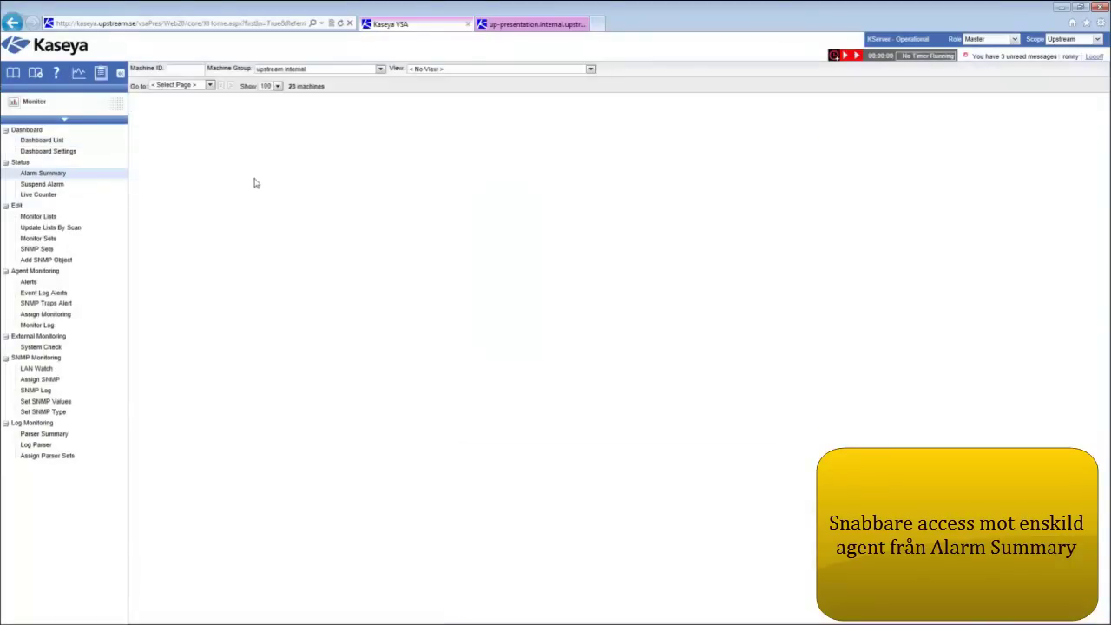
pyautogui.moveTo(312, 223)
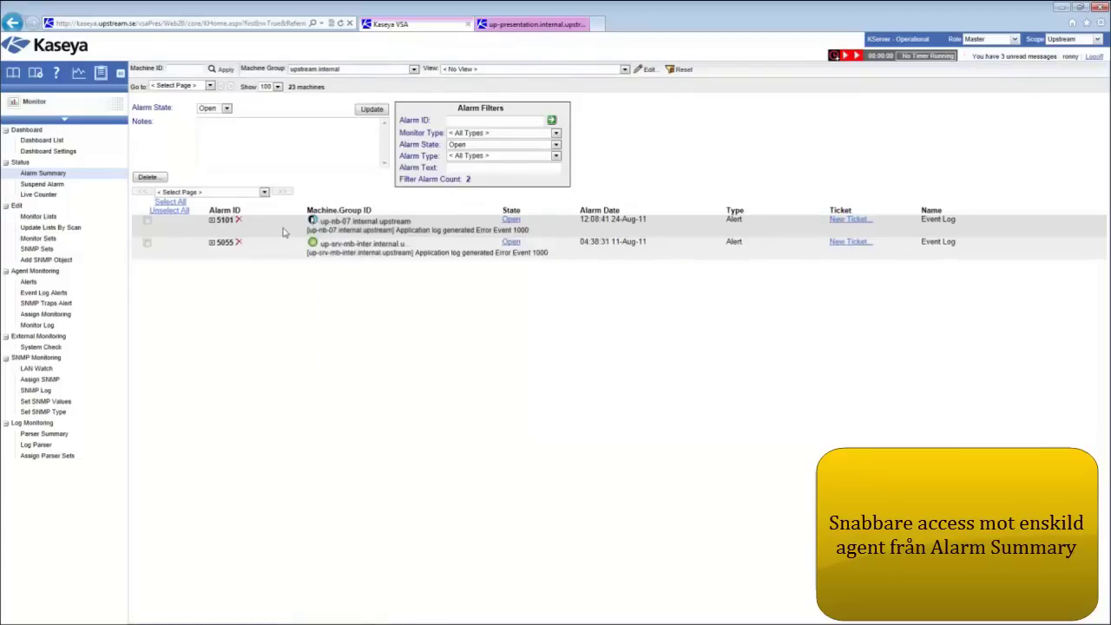
pyautogui.moveTo(313, 222)
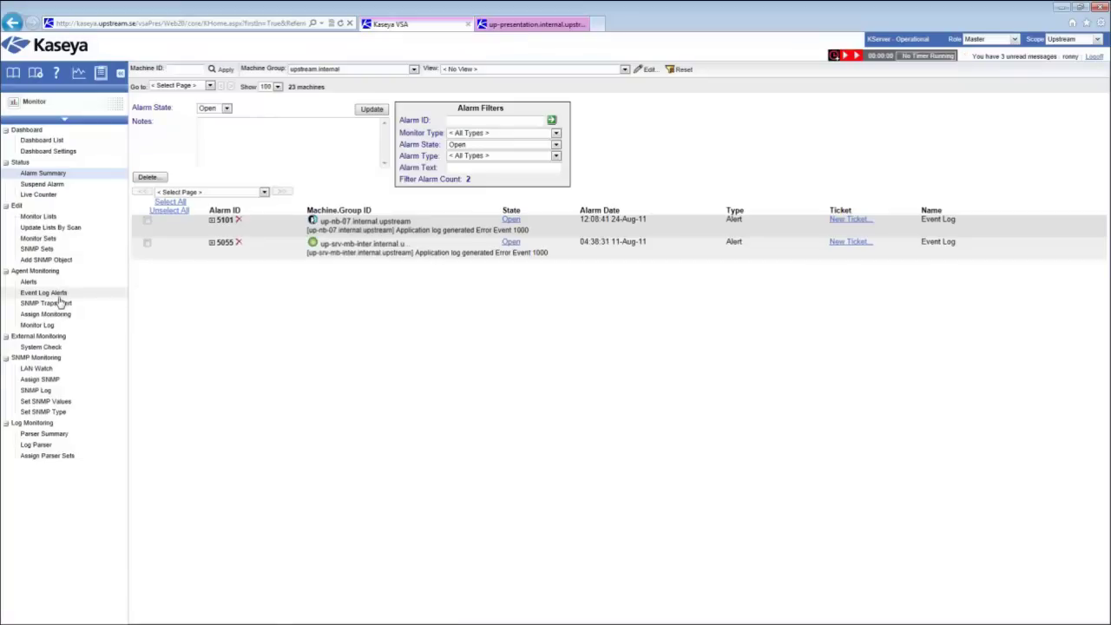
# Review the available alert functions under Alerts and open the separate Event Log Alerts page
pyautogui.click(30, 282)
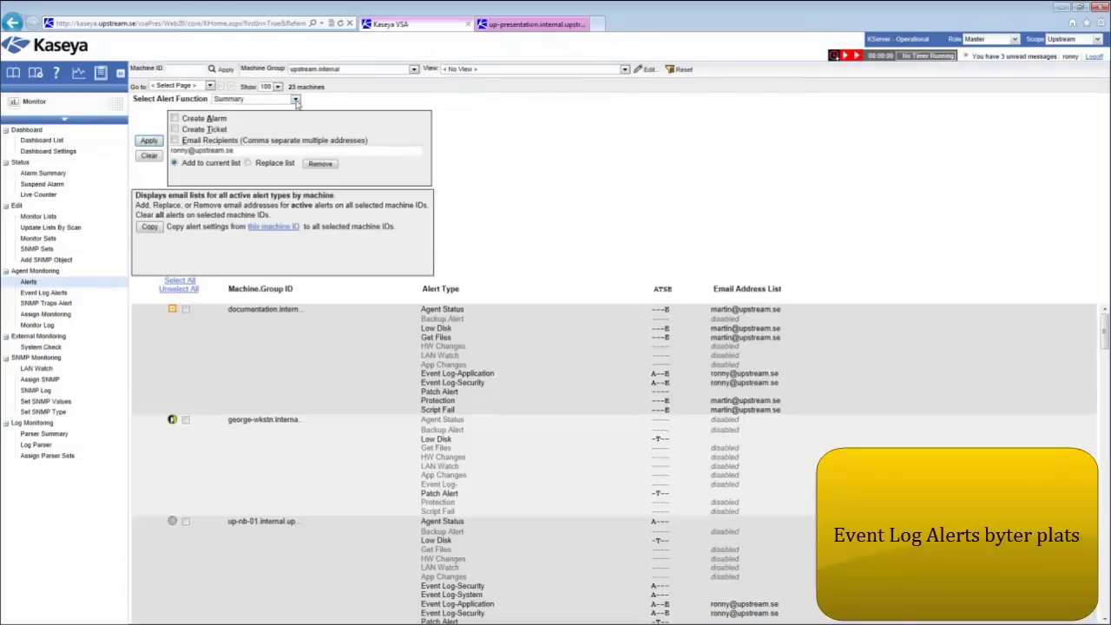
pyautogui.click(295, 100)
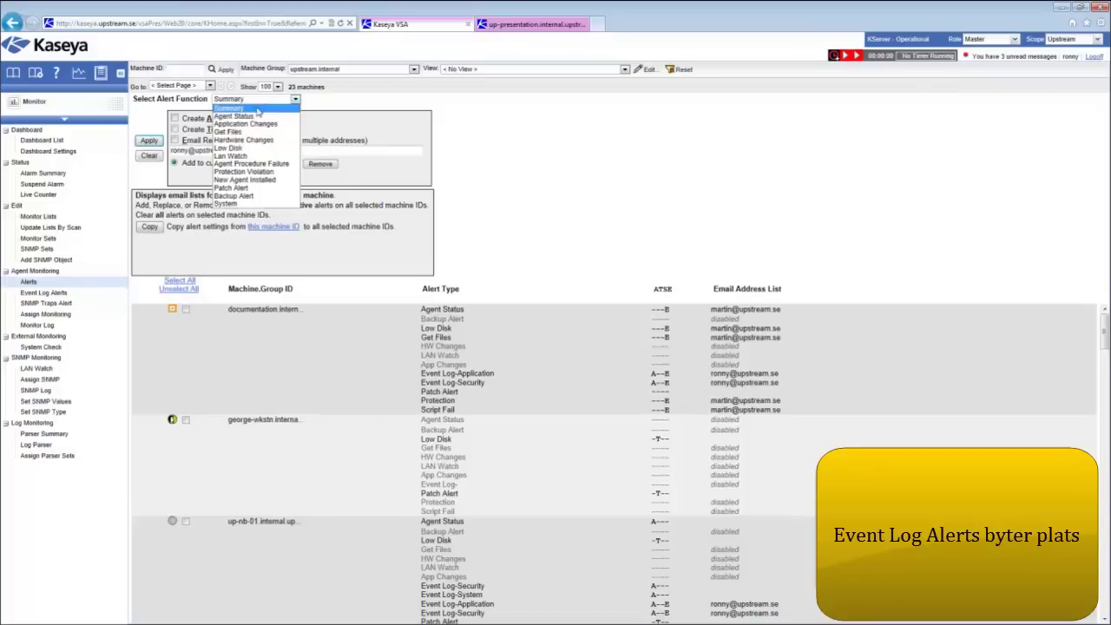
pyautogui.click(52, 295)
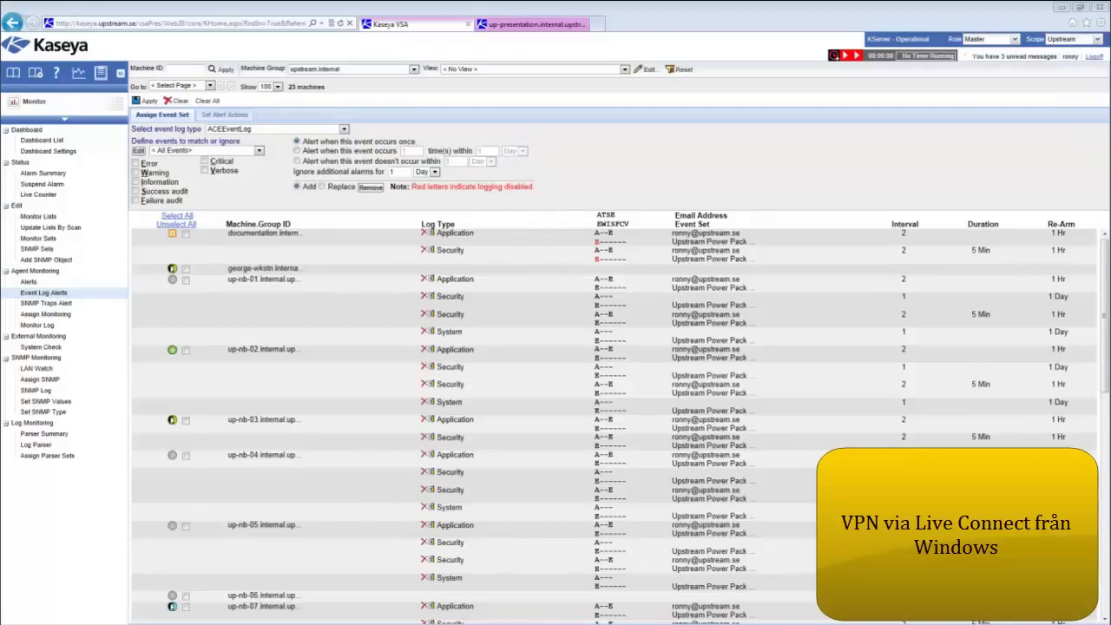
# Return to the up-presentation Live Connect session and start its VPN
pyautogui.click(527, 26)
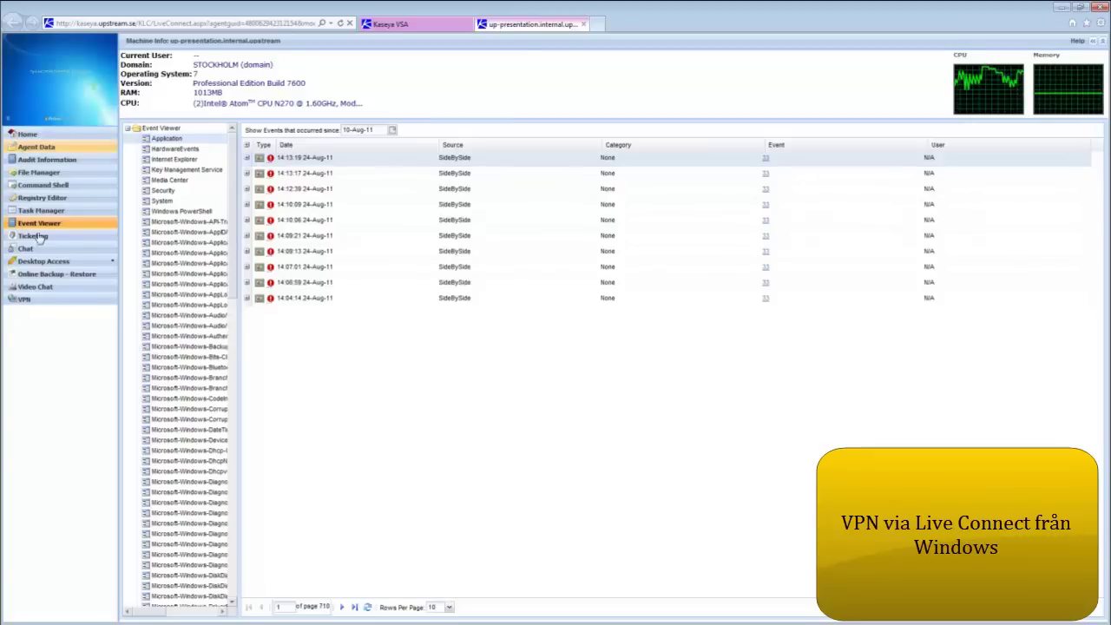
pyautogui.click(26, 300)
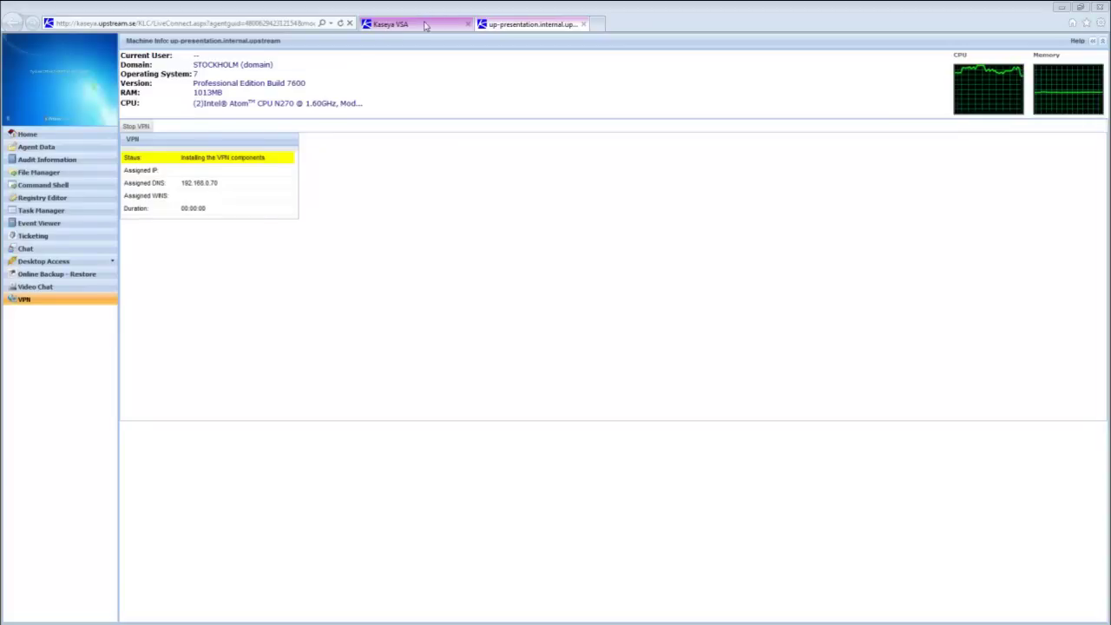
# Start an SSH session to the up-wks-marketing machine from the VSA console's Remote Control module
pyautogui.click(425, 25)
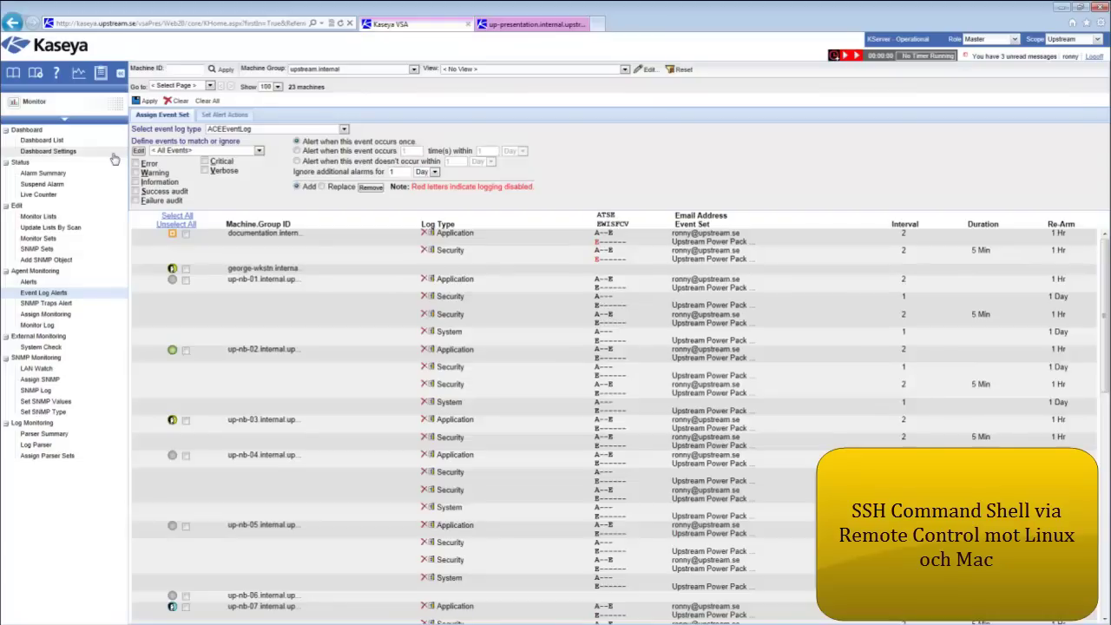
pyautogui.click(54, 104)
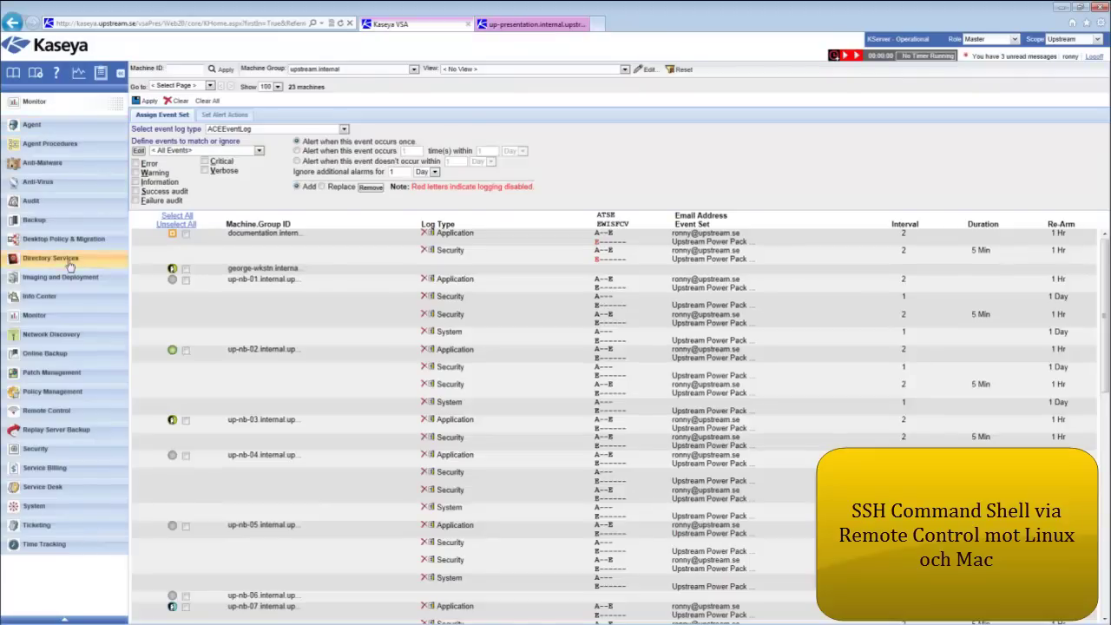
pyautogui.click(46, 414)
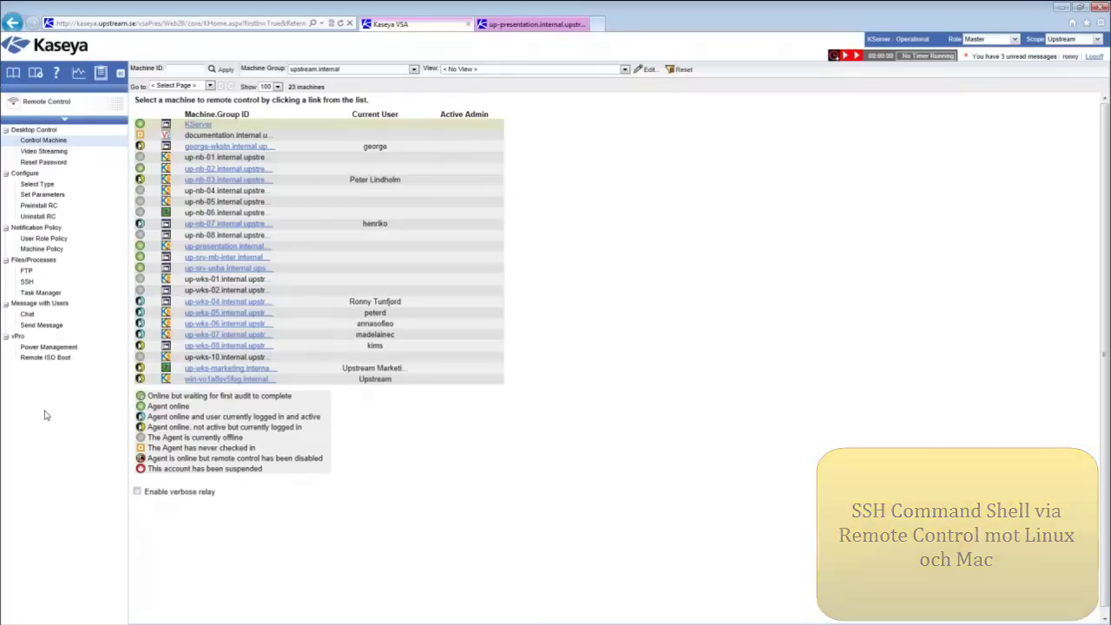
pyautogui.click(27, 281)
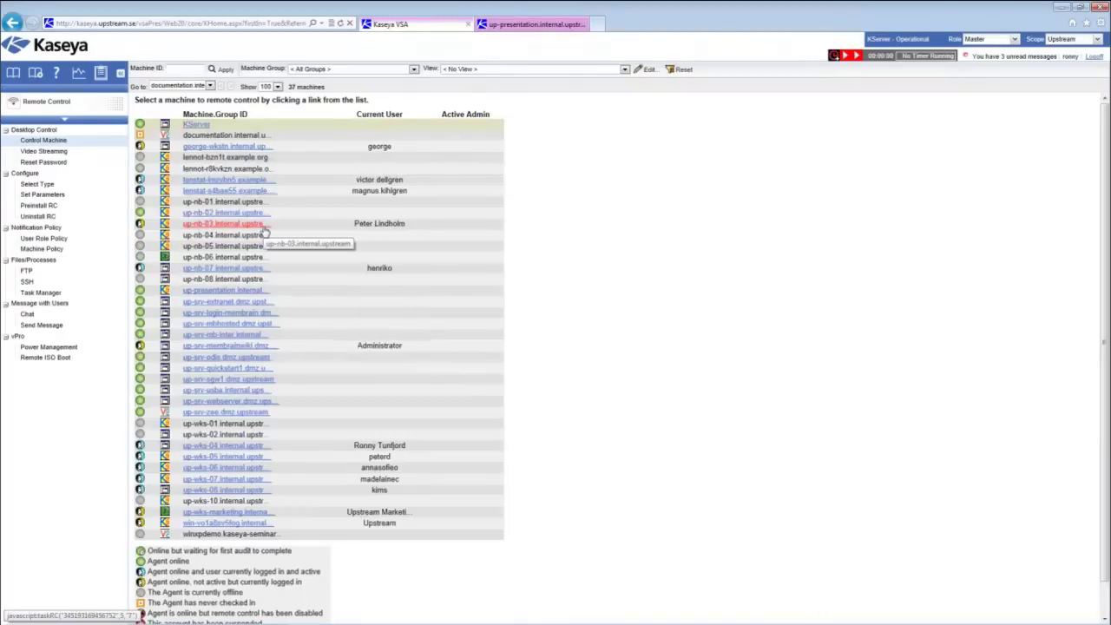
pyautogui.click(243, 440)
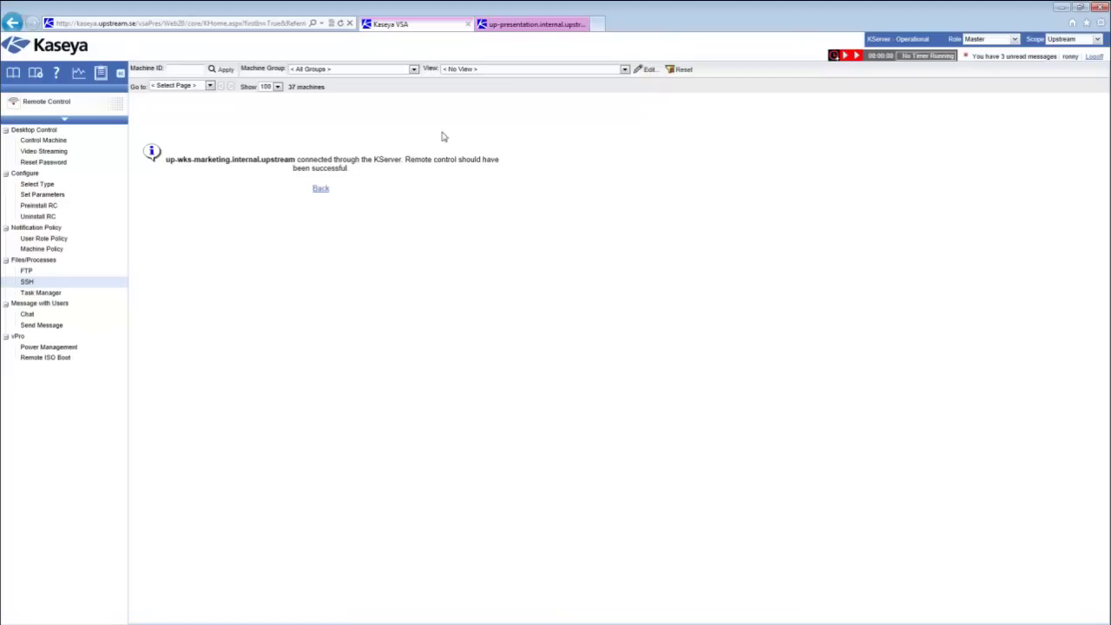
# Check the VPN status in the Live Connect session, and review the sorting of the VSA console's machine group filter
pyautogui.click(497, 26)
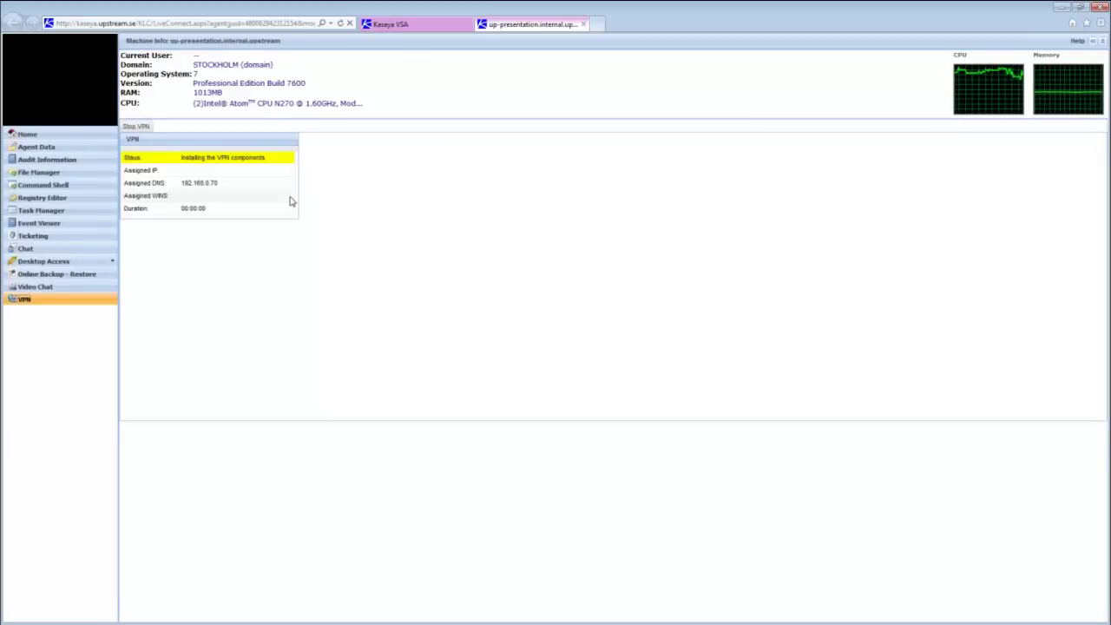
pyautogui.click(392, 26)
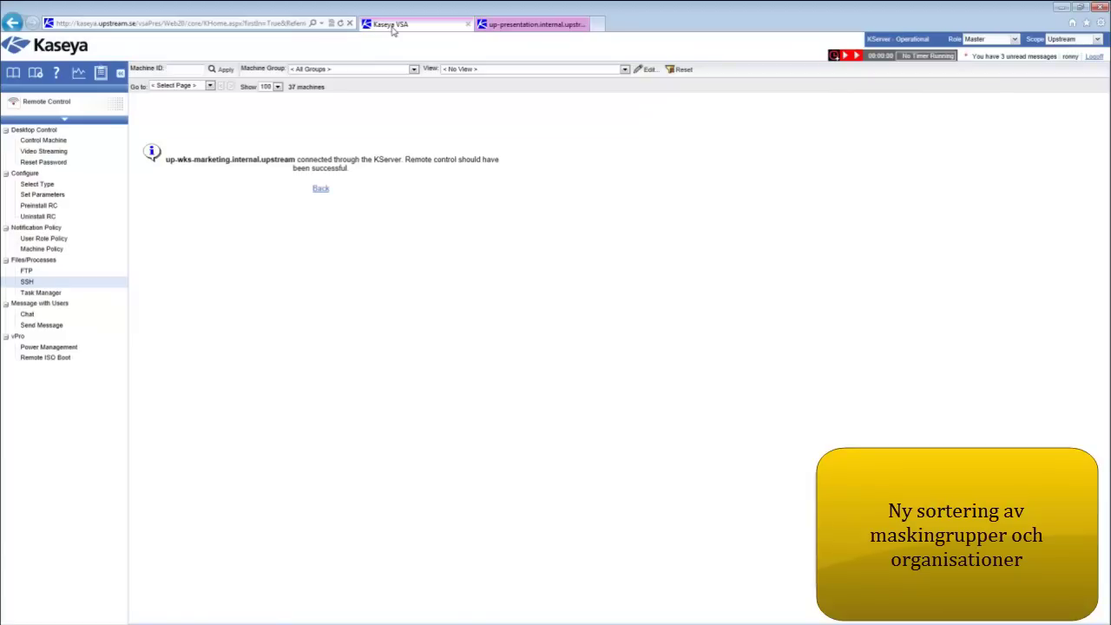
pyautogui.click(415, 69)
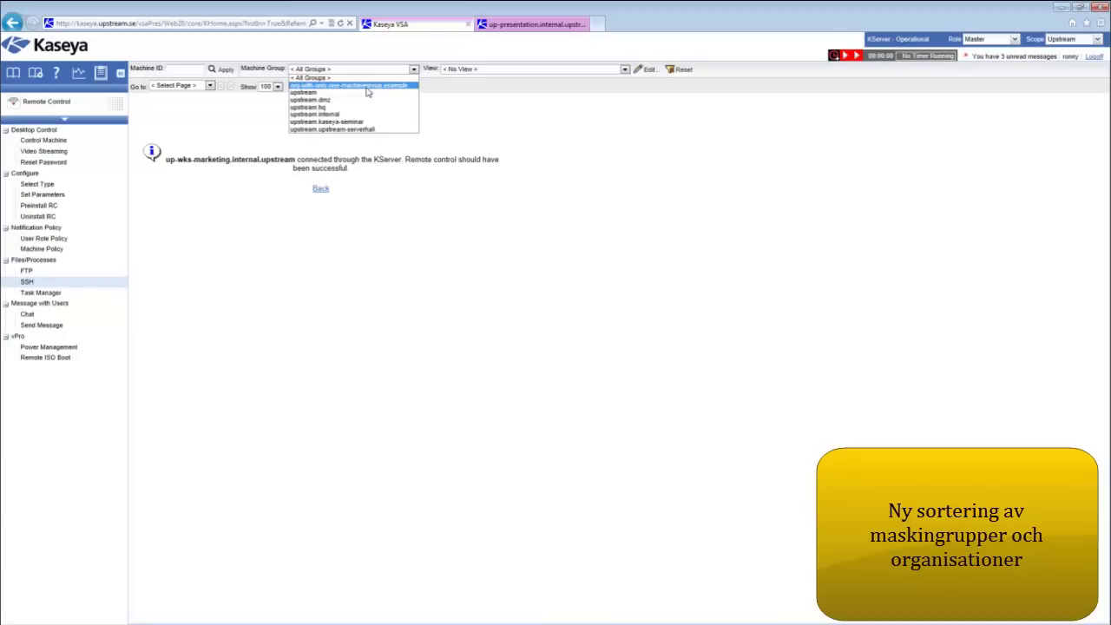
pyautogui.click(130, 82)
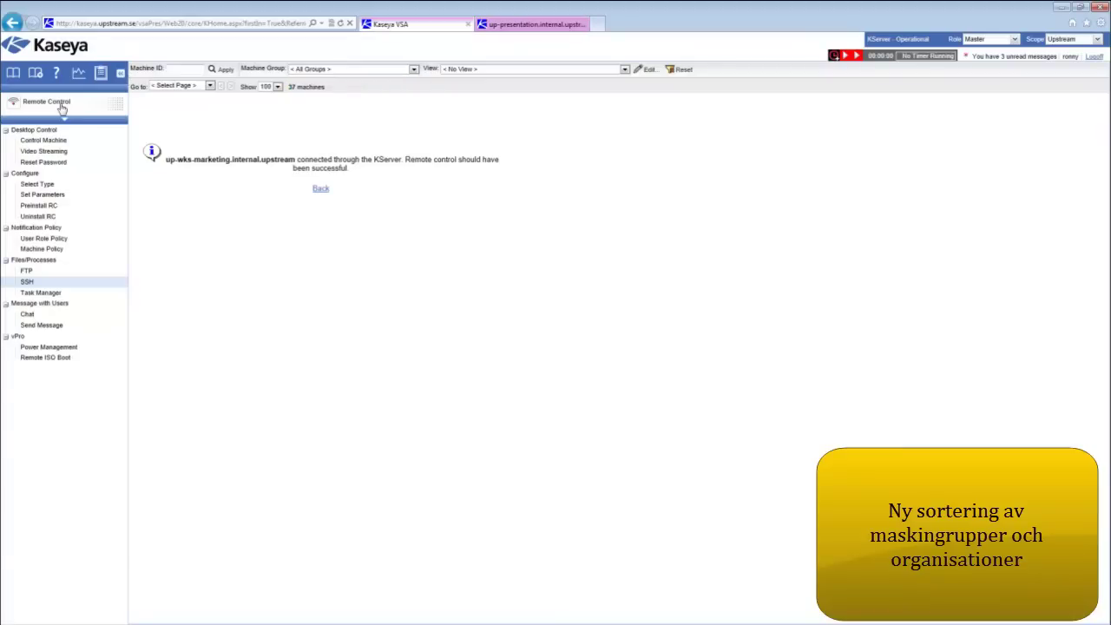
# Open organization management in the System module and examine the machine groups of upstream and org-with-only-one-machinegroup
pyautogui.click(64, 118)
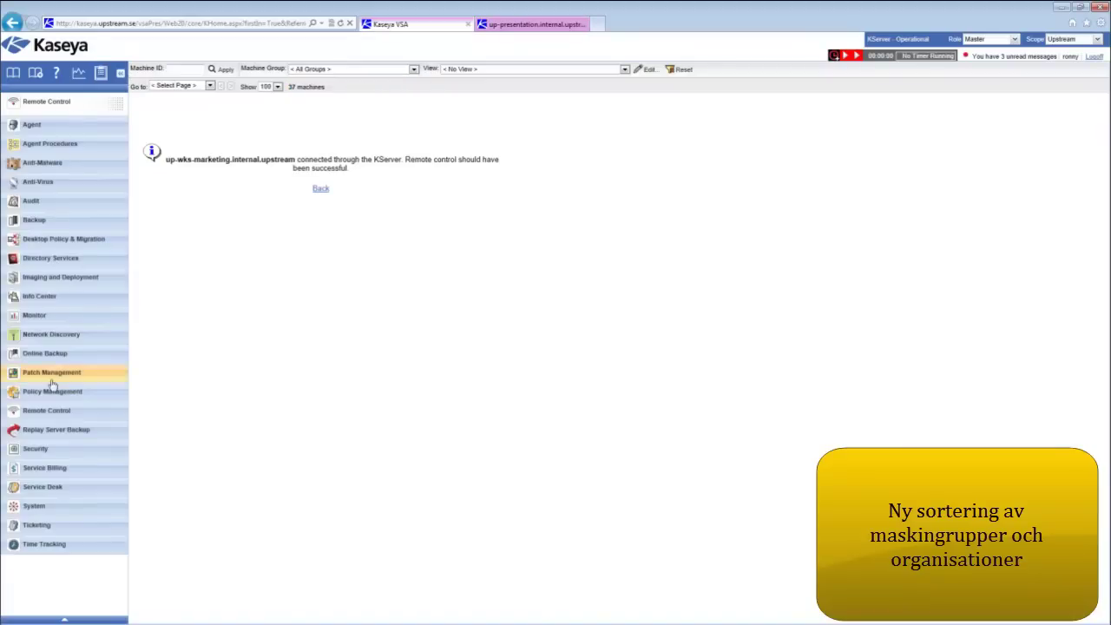
pyautogui.click(35, 507)
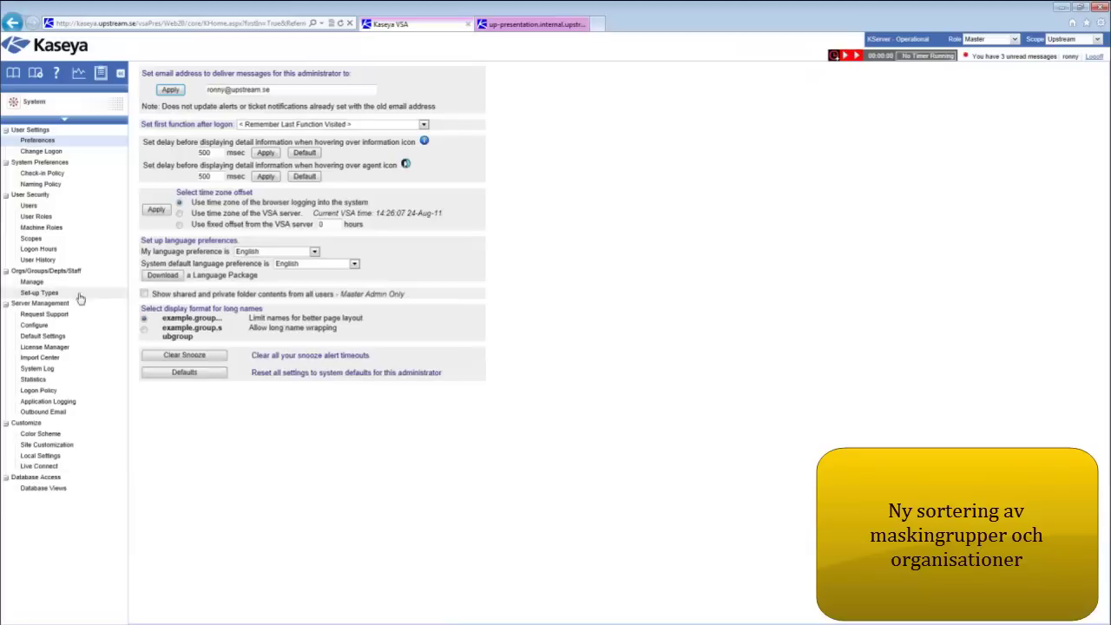
pyautogui.click(39, 285)
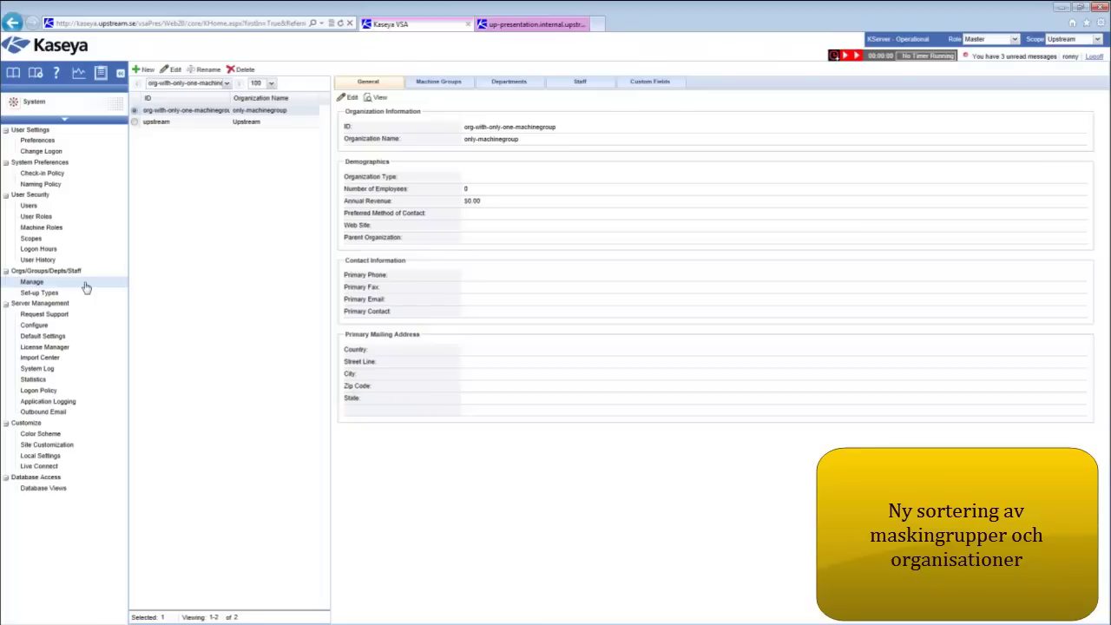
pyautogui.click(173, 122)
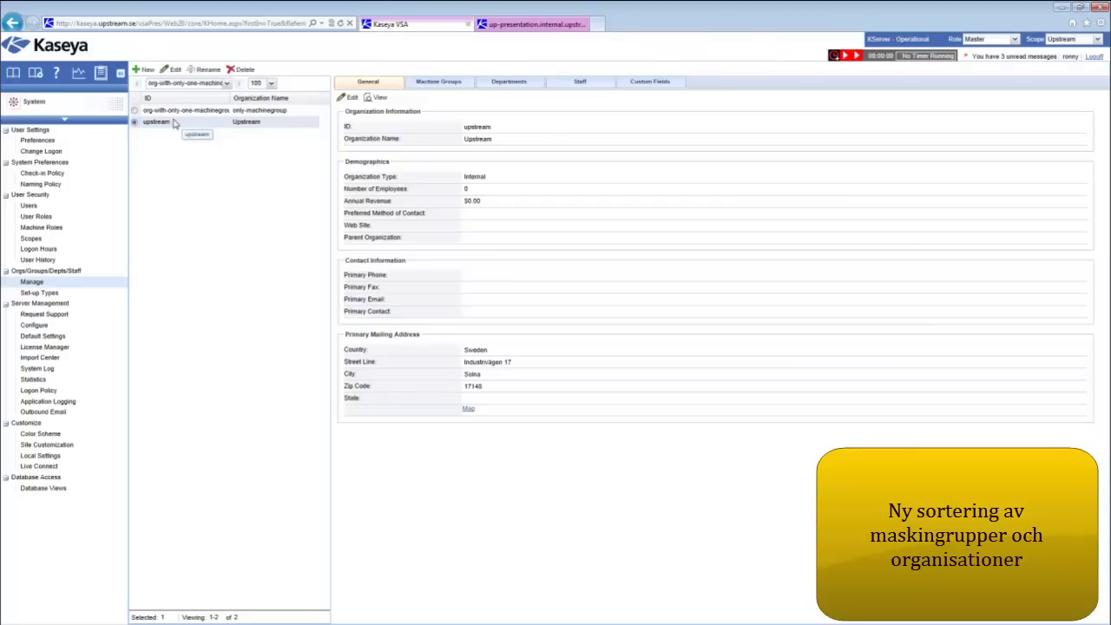
pyautogui.click(443, 85)
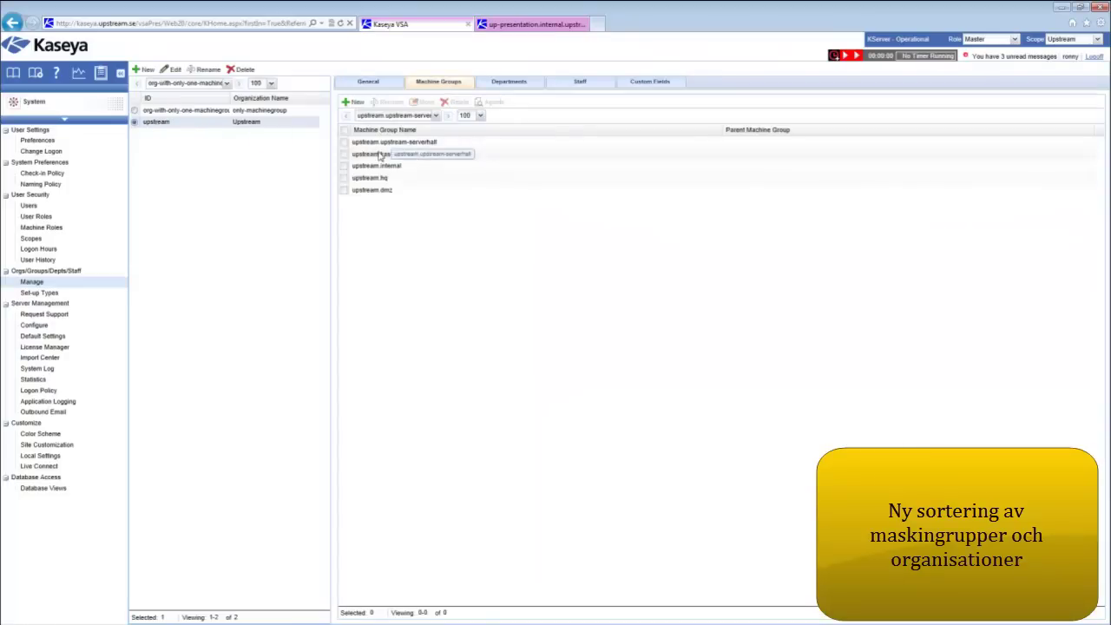
pyautogui.click(345, 129)
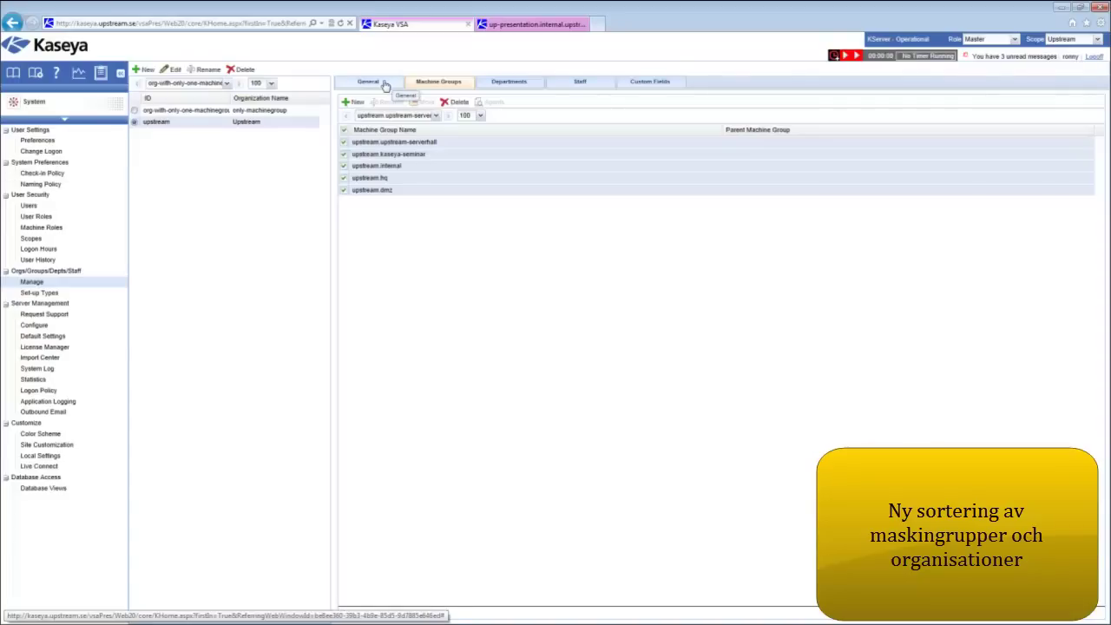
pyautogui.click(173, 112)
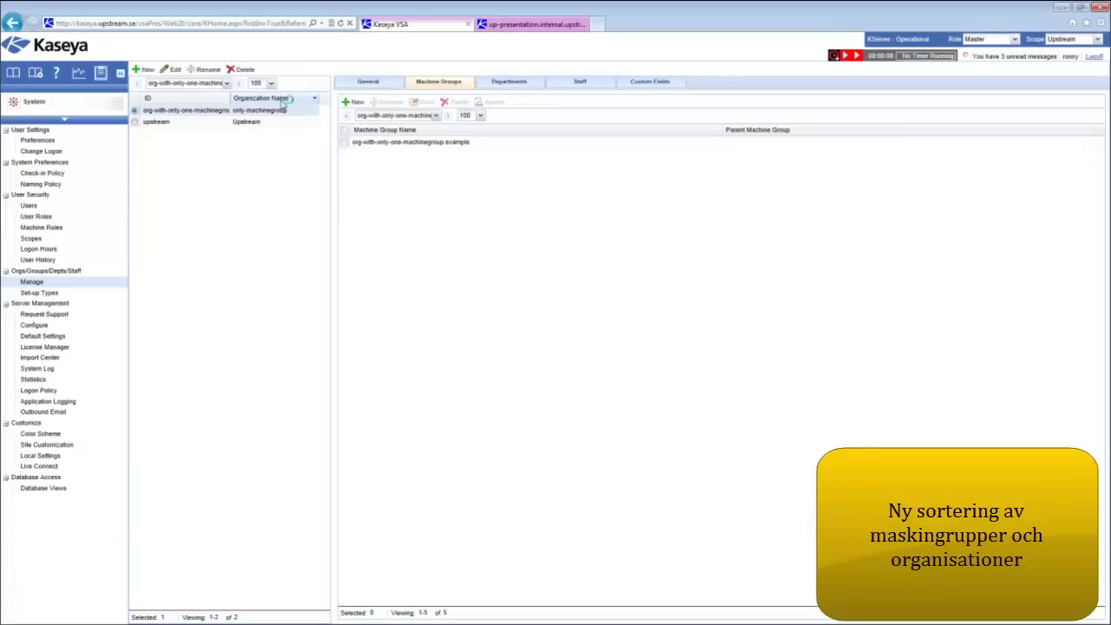
pyautogui.click(452, 143)
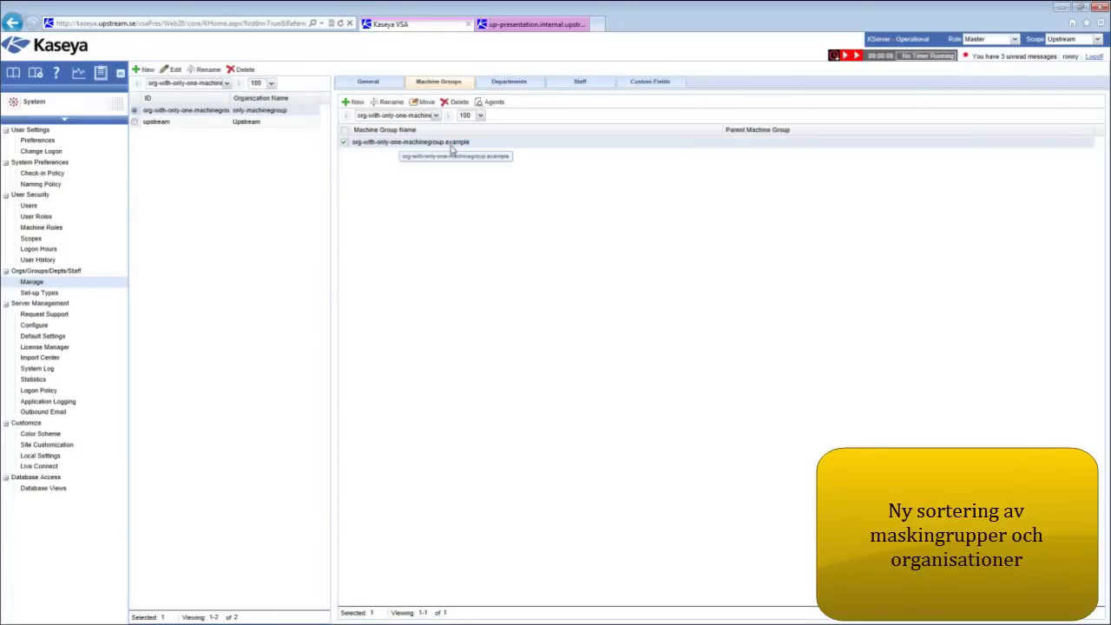
# Open the Agent module's Agent Status page and examine how organizations and groups appear in the machine group filter
pyautogui.click(35, 102)
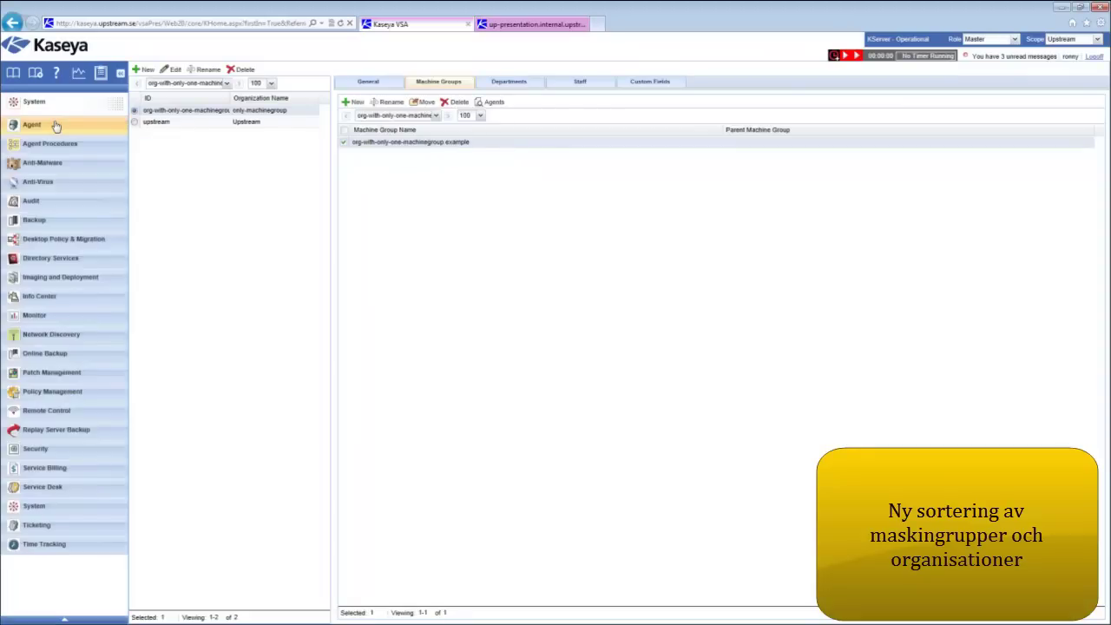
pyautogui.click(53, 130)
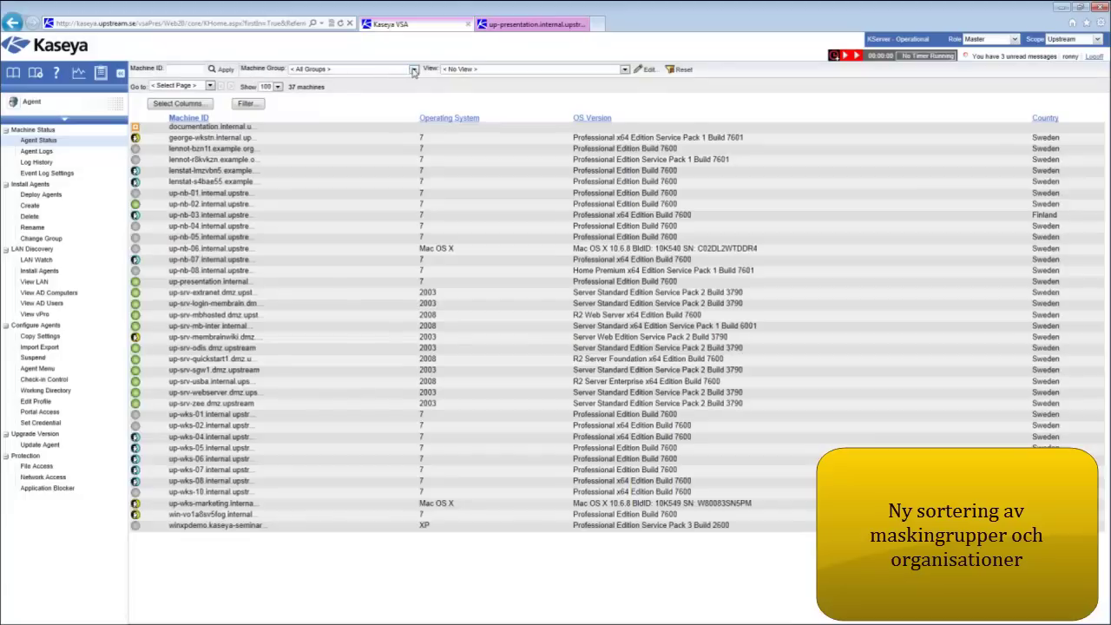
pyautogui.click(414, 70)
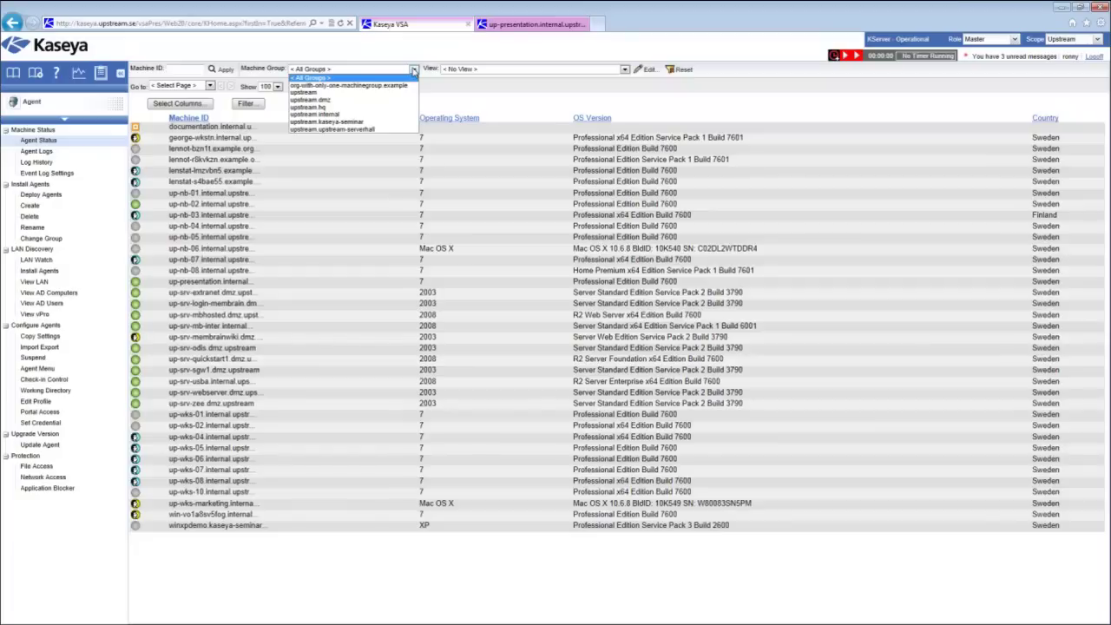
# Open the Import Center under Server Management in the System module
pyautogui.click(65, 118)
pyautogui.click(71, 505)
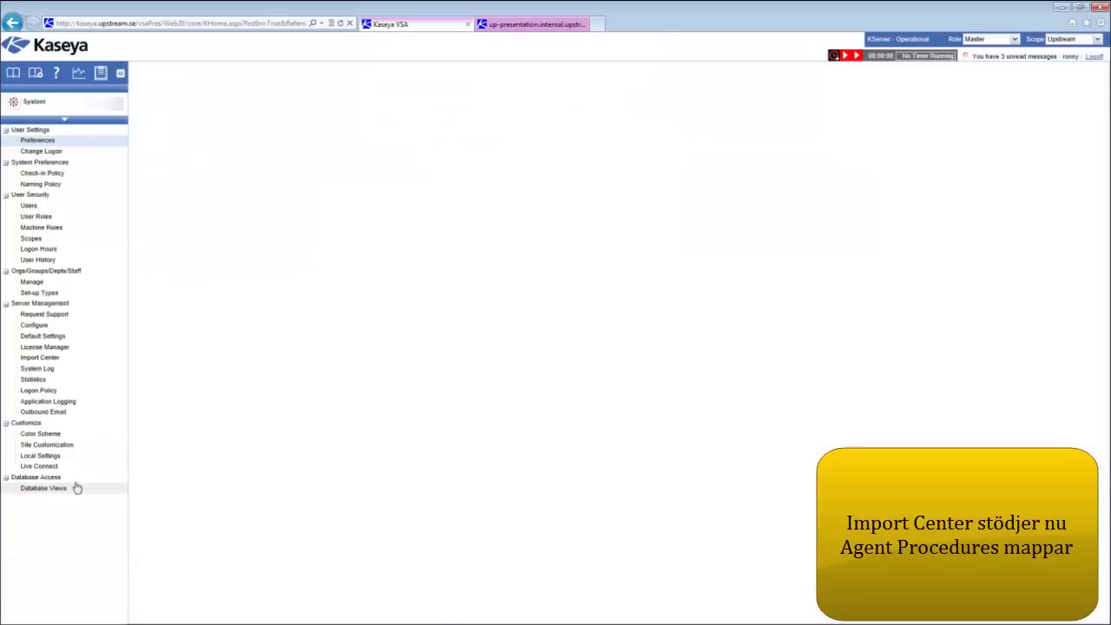
pyautogui.click(45, 357)
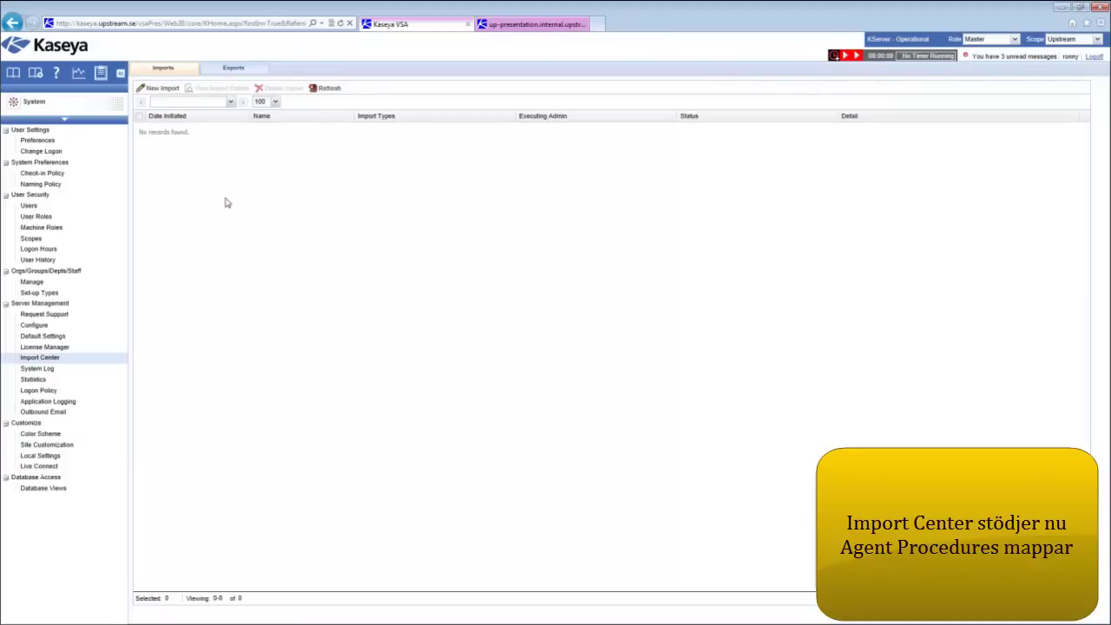
# Start a new export in the Import Center, set its type to Agent Procedures, and name it test
pyautogui.click(235, 70)
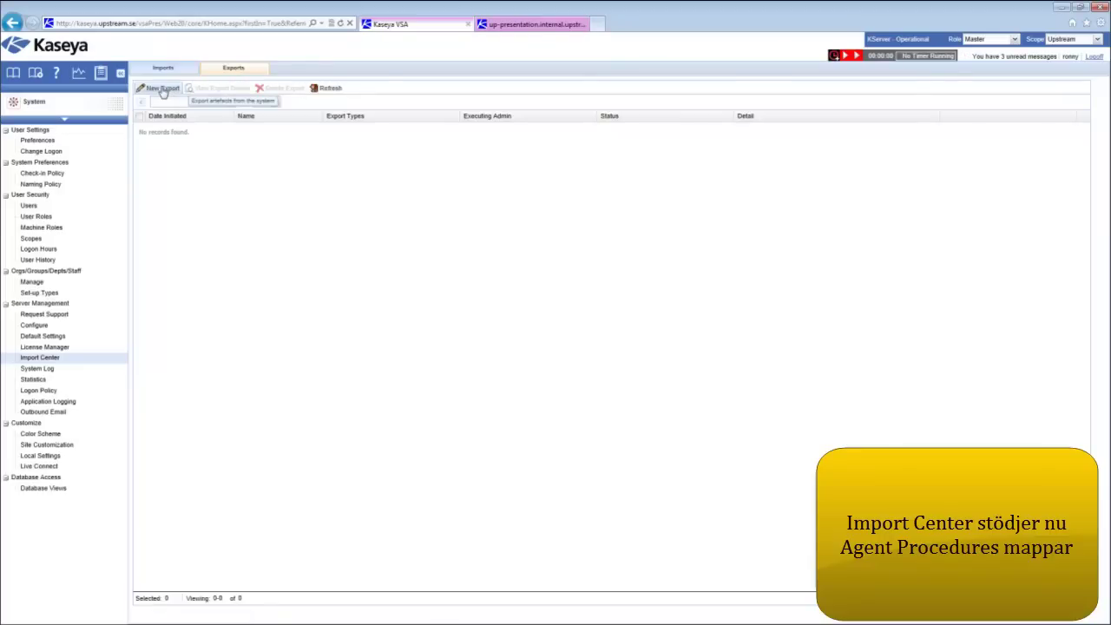
pyautogui.click(162, 88)
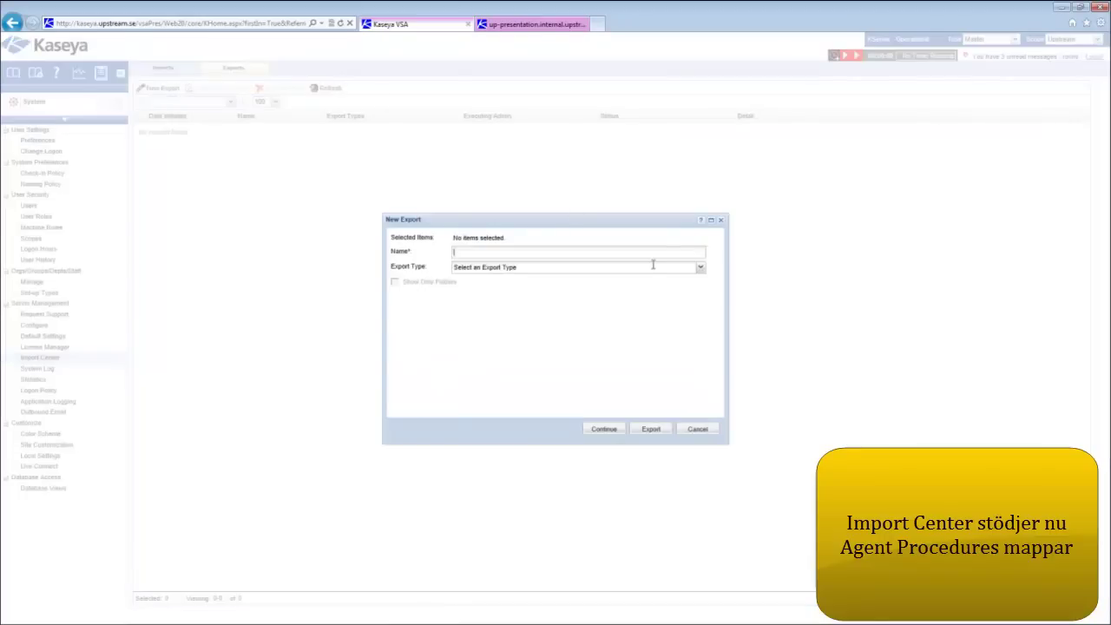
pyautogui.click(699, 267)
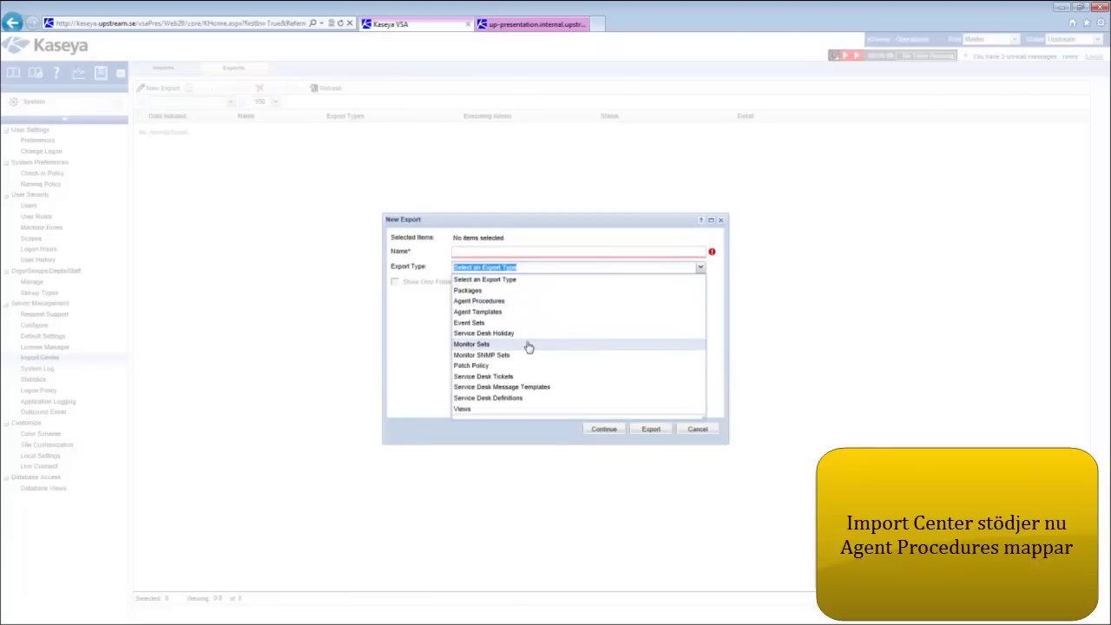
pyautogui.click(517, 301)
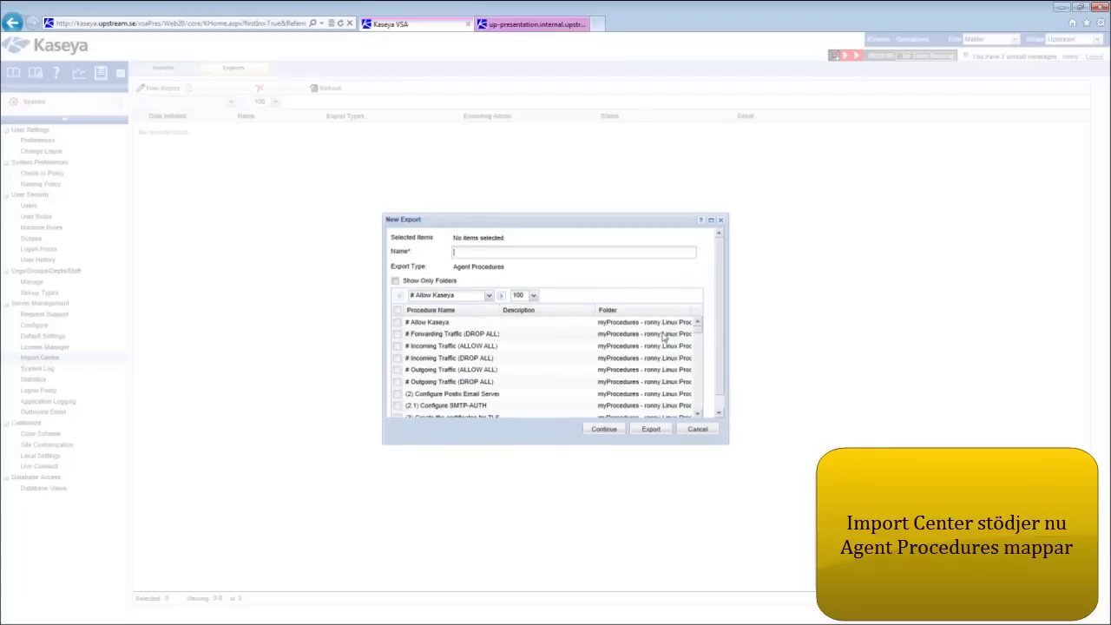
pyautogui.scroll(-1, 722, 317)
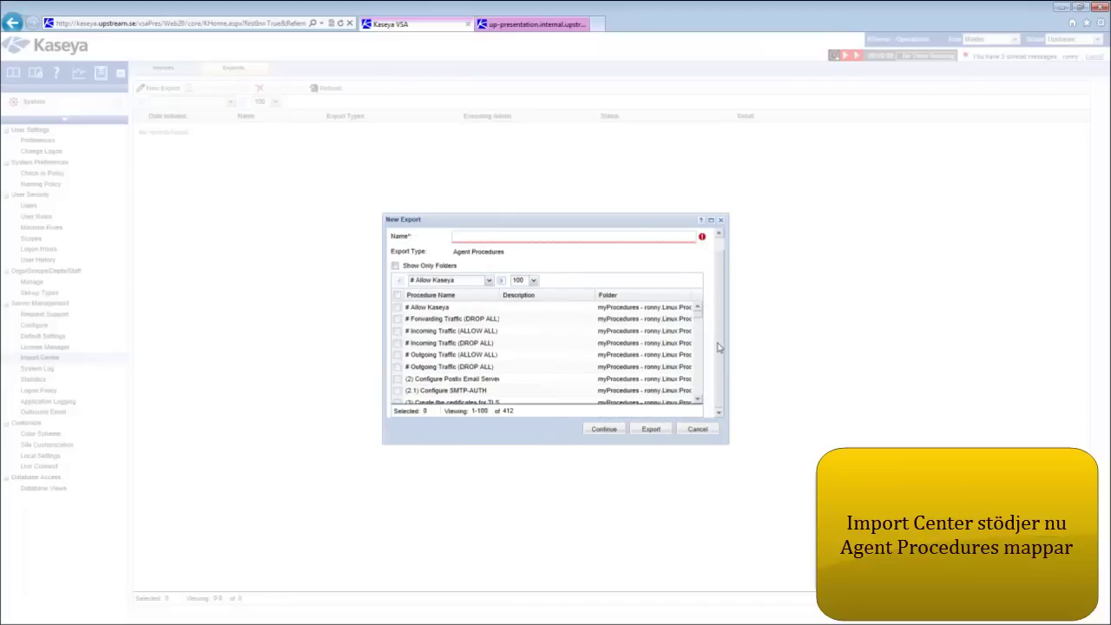
pyautogui.click(488, 280)
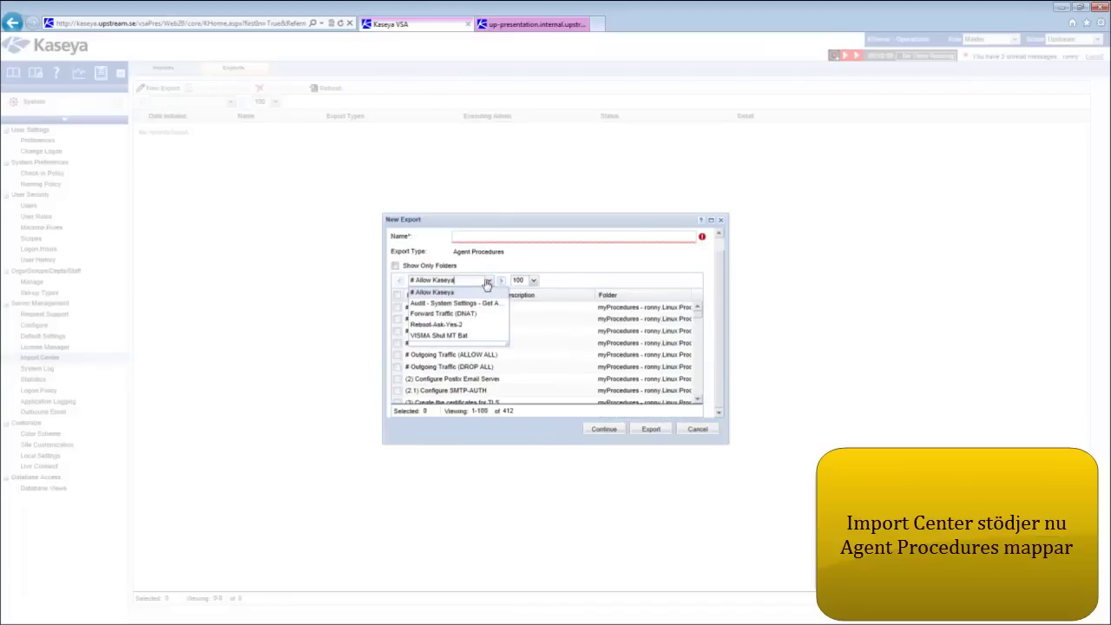
pyautogui.click(556, 264)
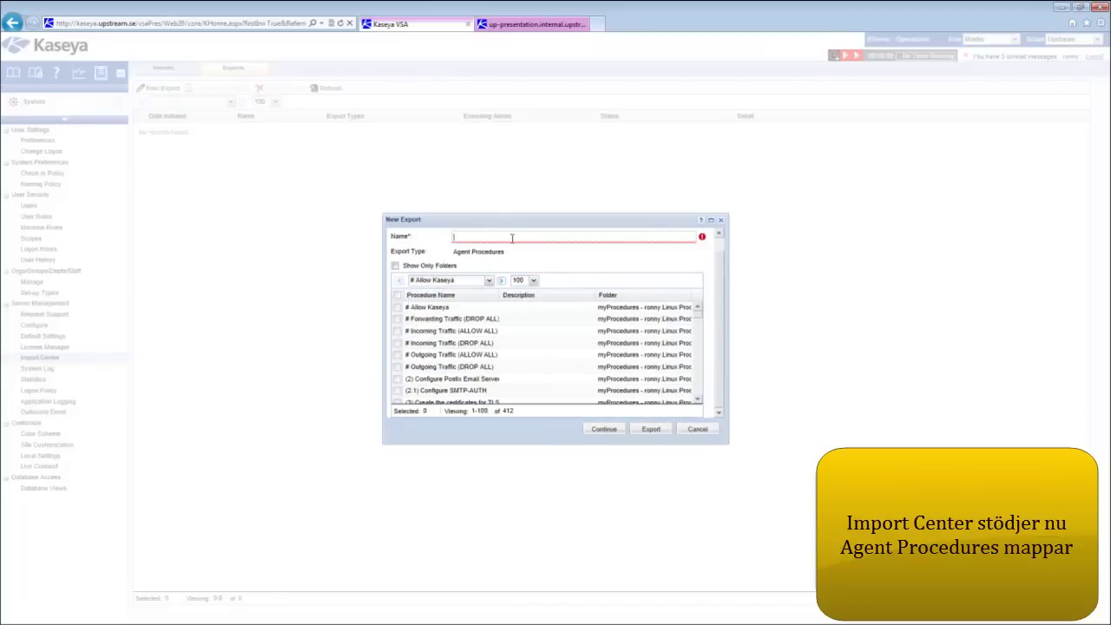
pyautogui.click(512, 238)
pyautogui.write('test')
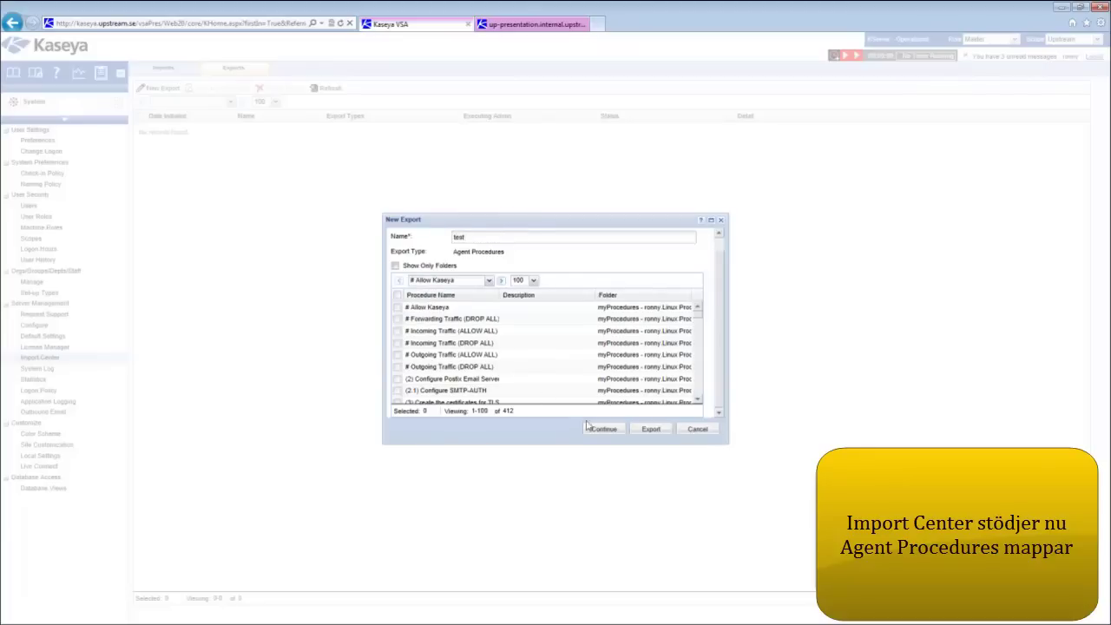
# Continue without selecting any procedures, choose Agent Procedures as the export type again, and show only folders
pyautogui.click(602, 428)
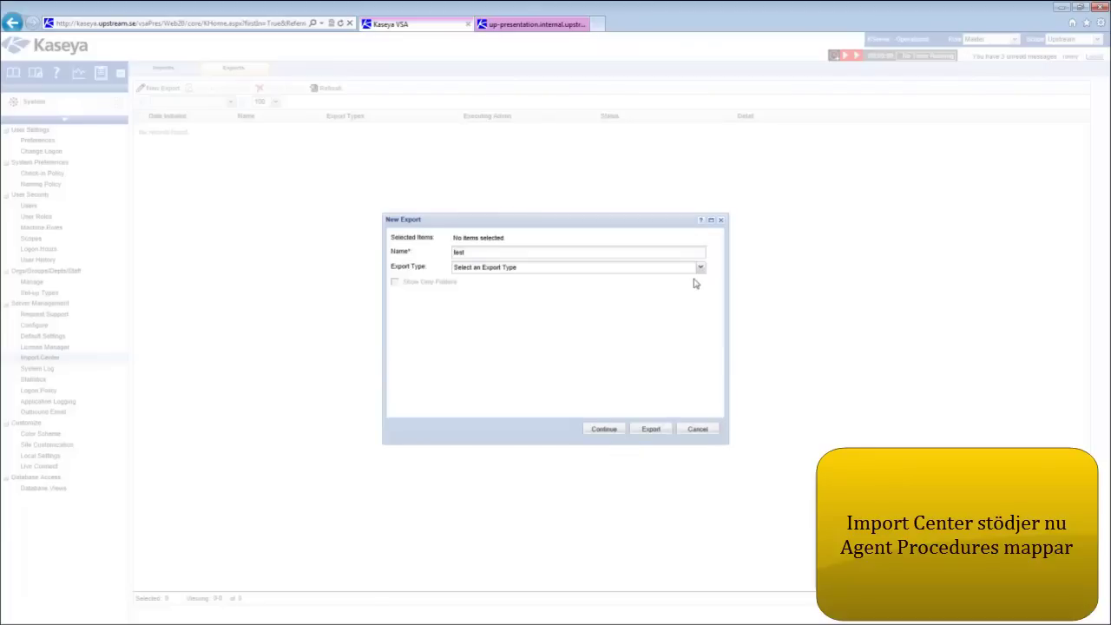
pyautogui.click(703, 269)
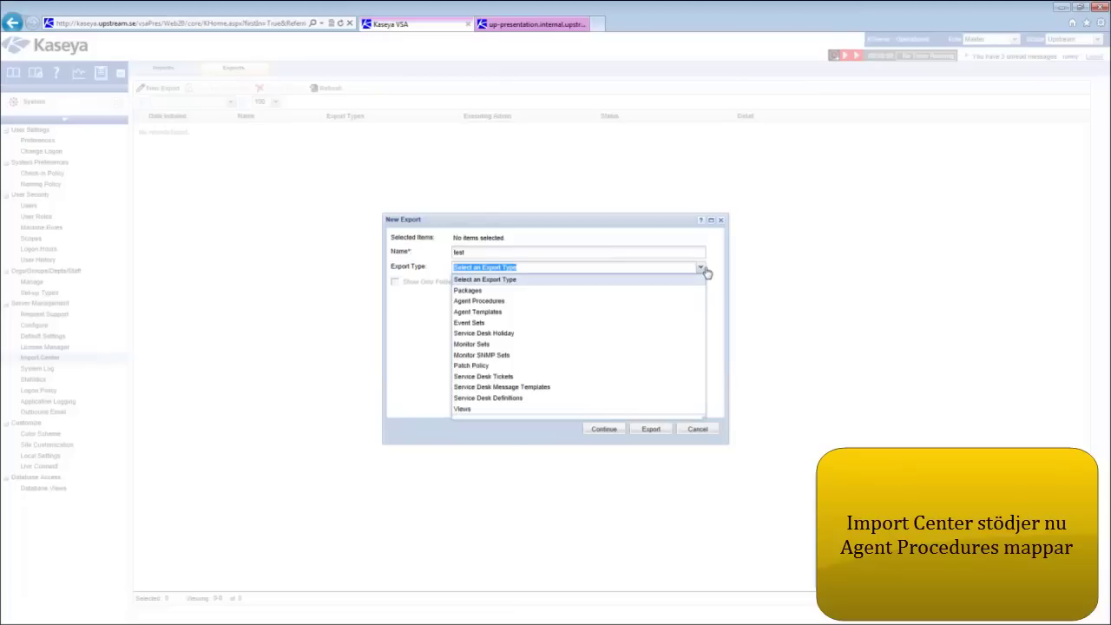
pyautogui.click(502, 279)
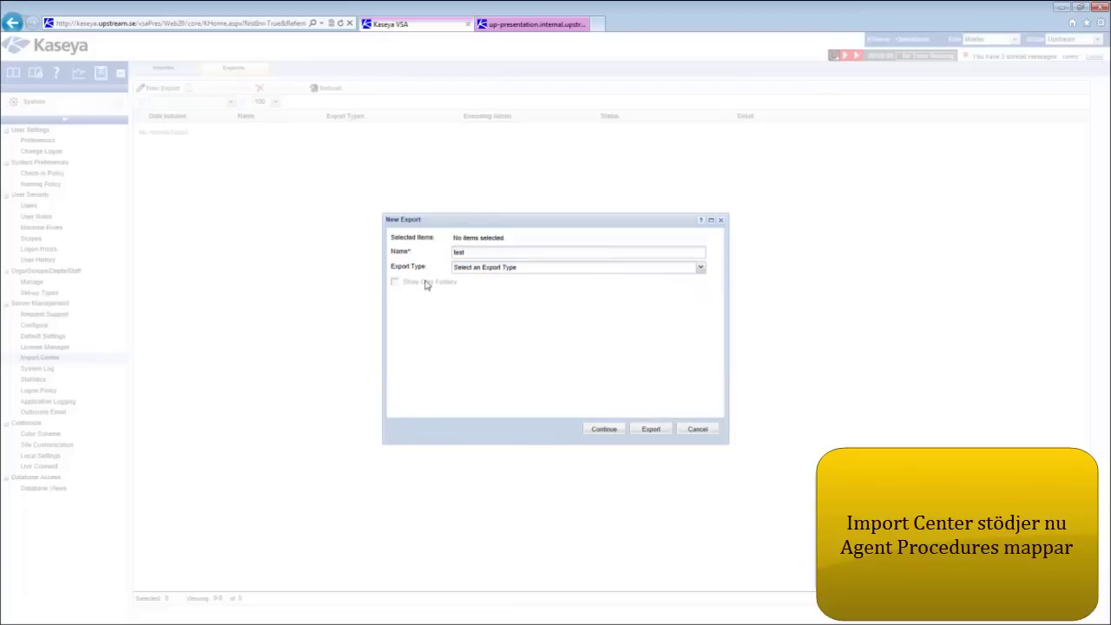
pyautogui.click(701, 269)
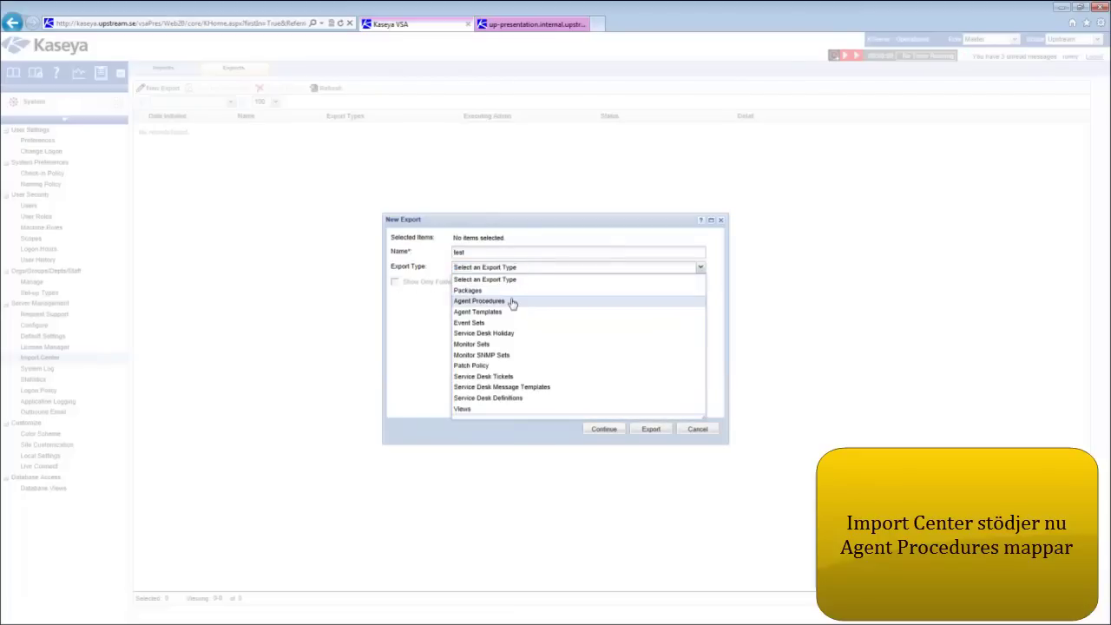
pyautogui.click(512, 302)
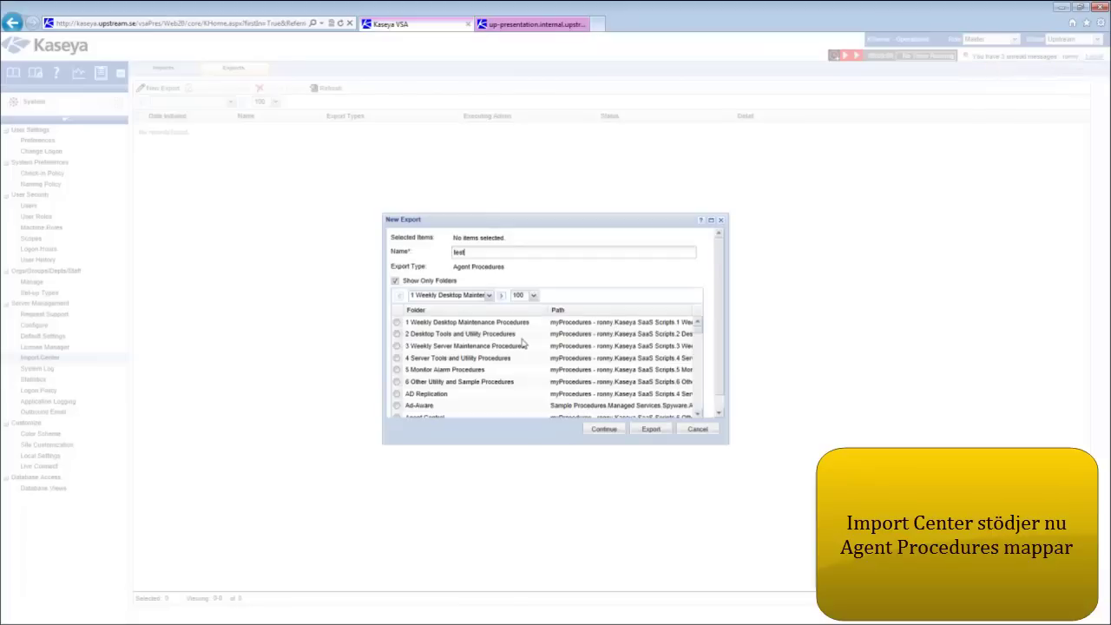
# Browse the agent procedure folders, select the Upstream Power Pack folder for the export, and continue
pyautogui.scroll(-1, 716, 330)
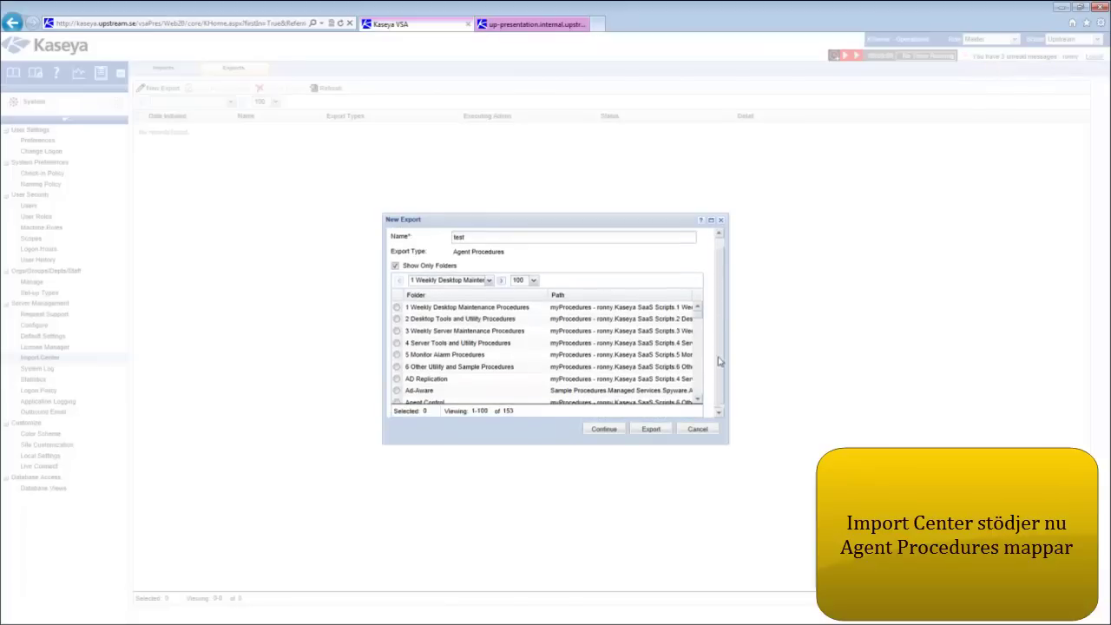
pyautogui.scroll(-3, 700, 334)
pyautogui.scroll(-3, 697, 330)
pyautogui.scroll(-2, 696, 336)
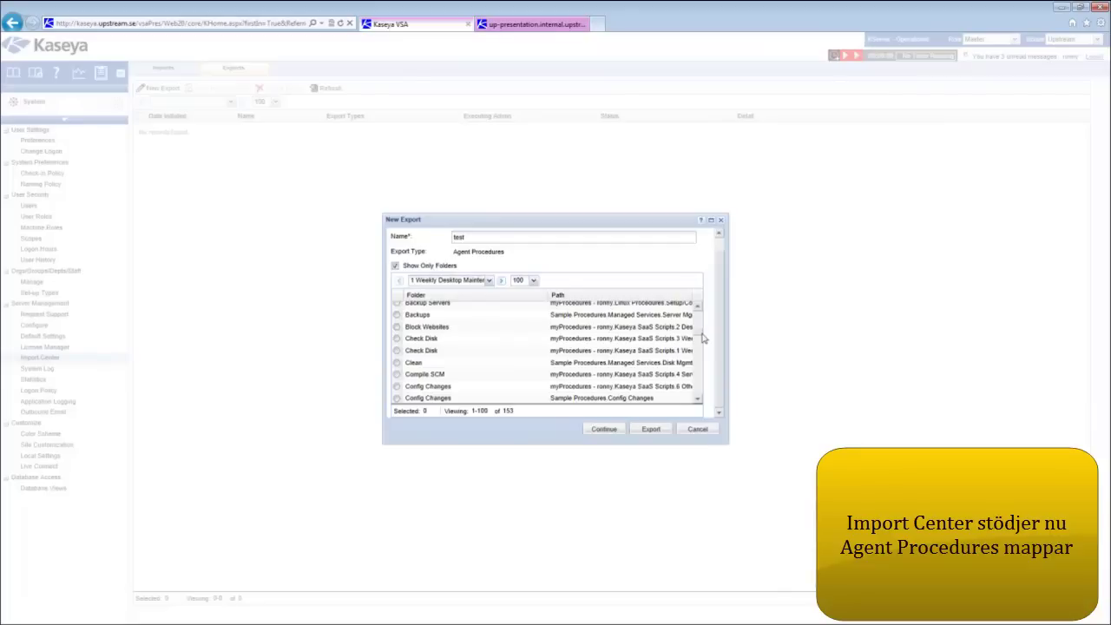
pyautogui.scroll(-15, 701, 347)
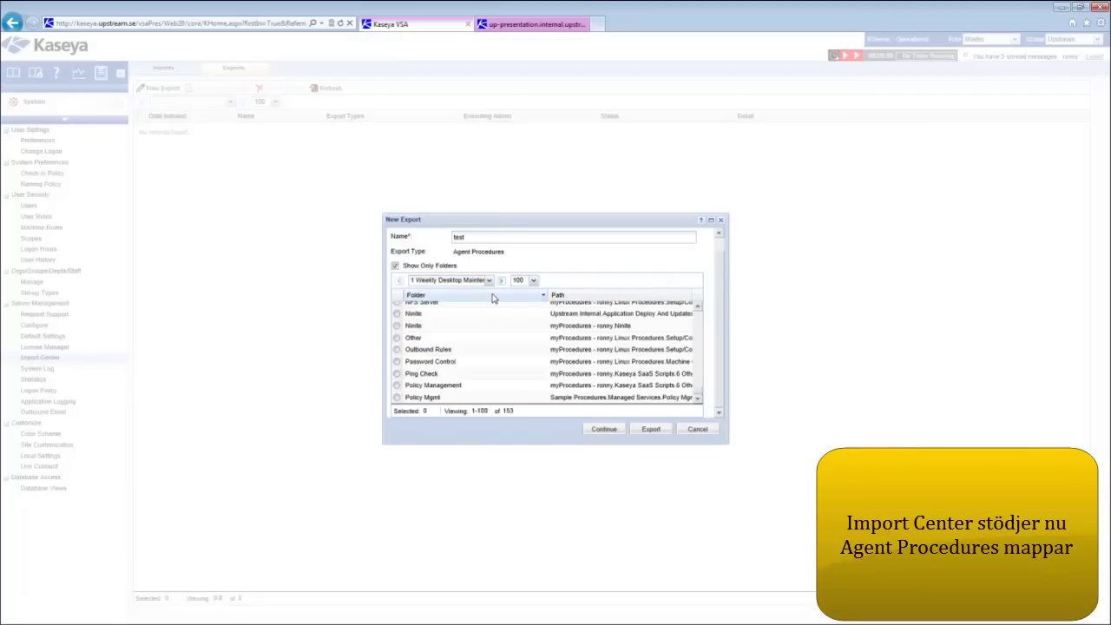
pyautogui.scroll(6, 699, 390)
pyautogui.scroll(-6, 699, 376)
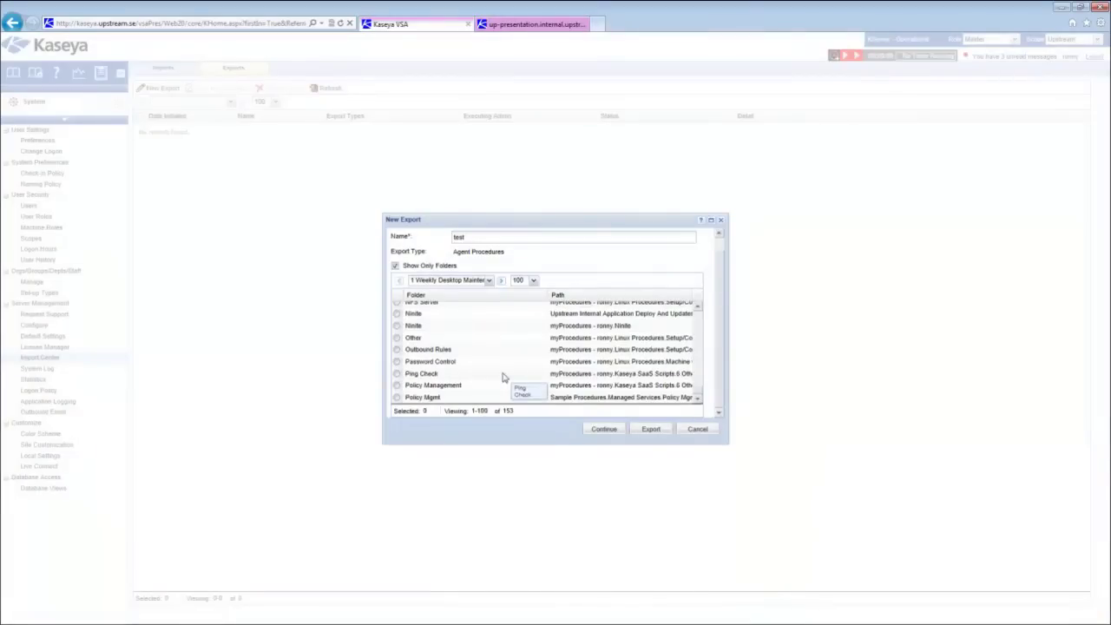
pyautogui.scroll(-3, 504, 377)
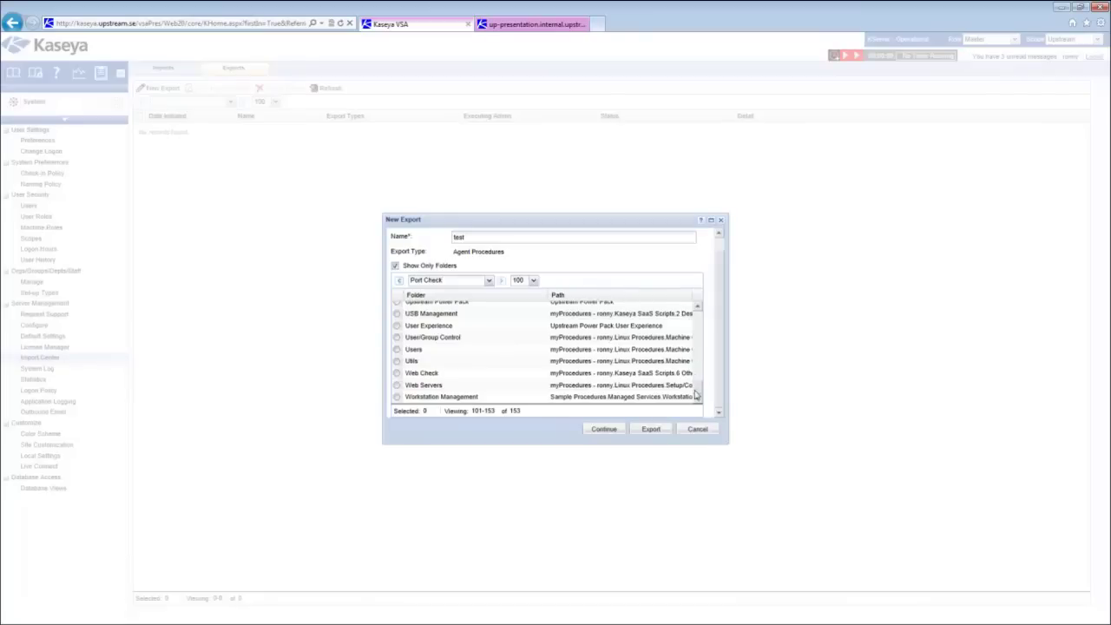
pyautogui.scroll(2, 462, 369)
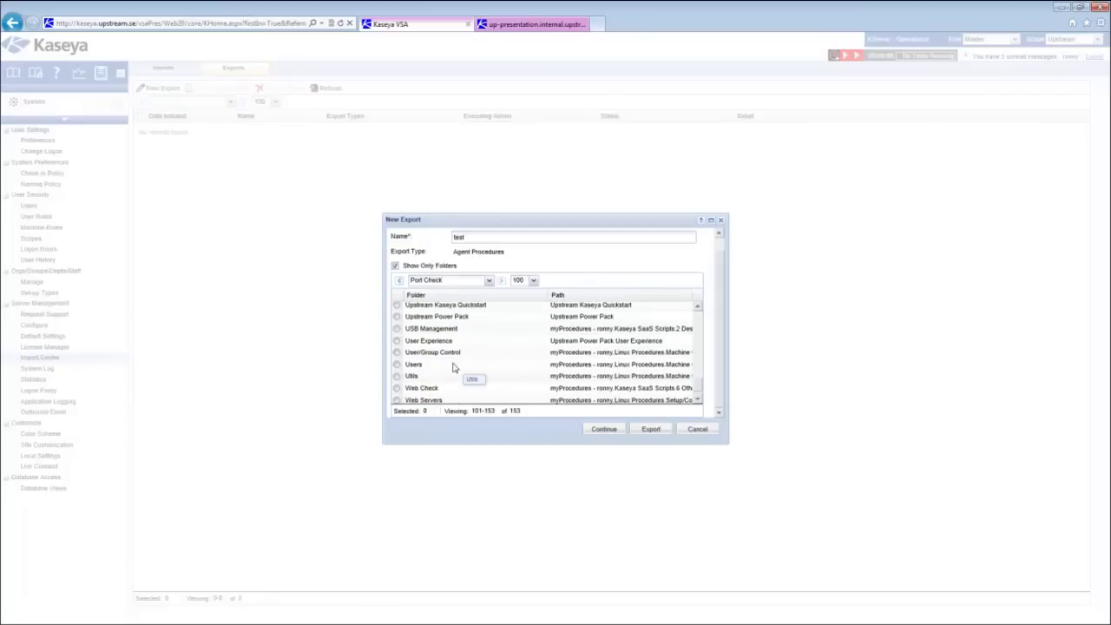
pyautogui.click(396, 317)
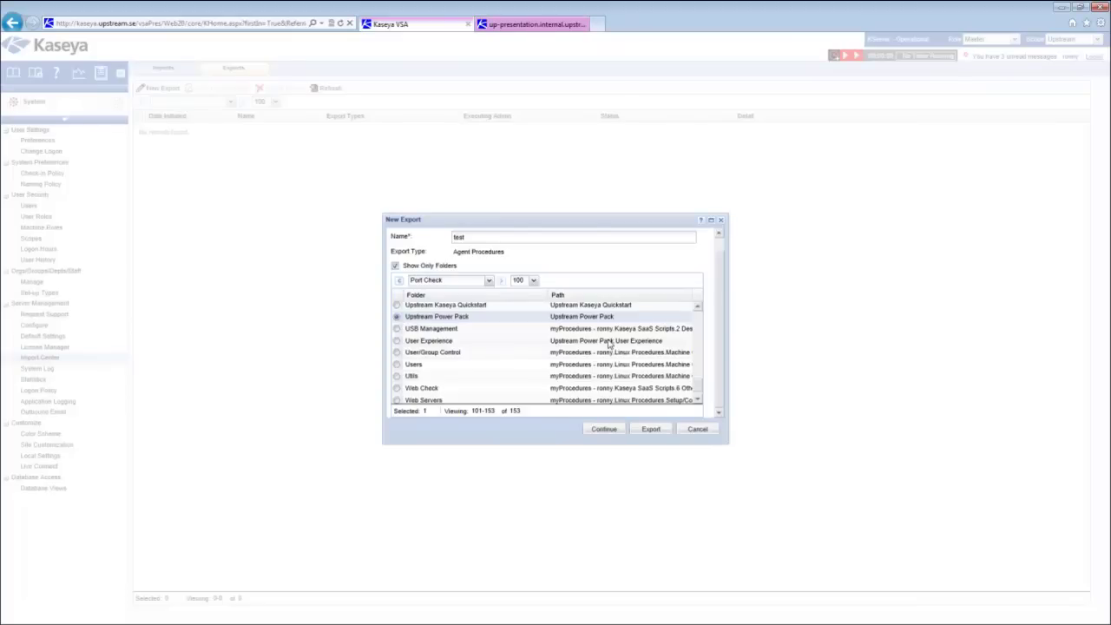
pyautogui.click(604, 429)
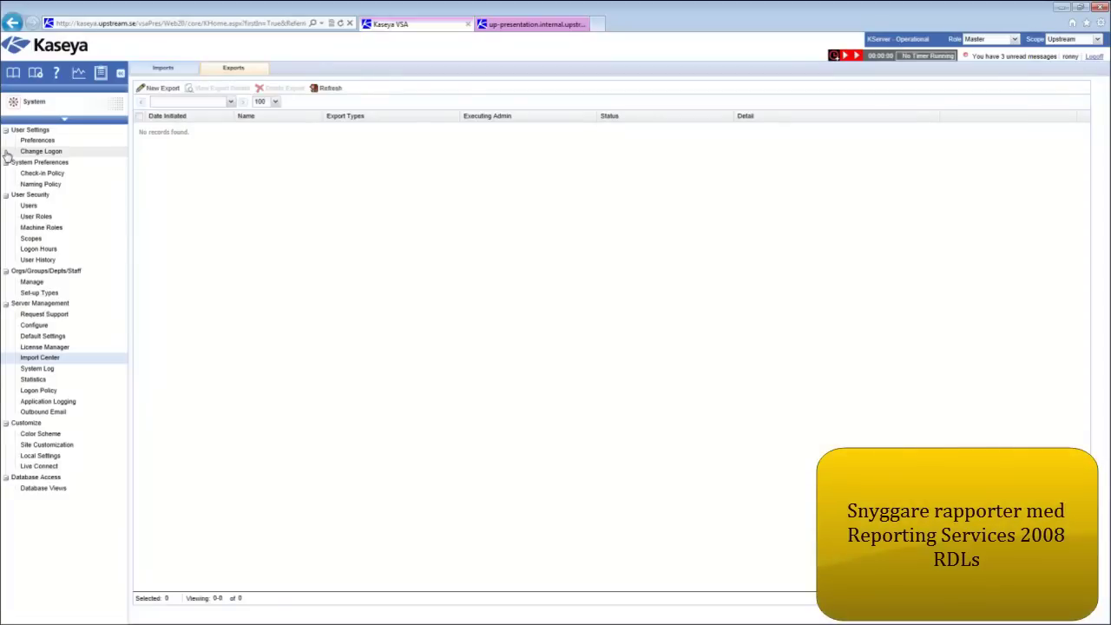
# Open the Info Center module's inbox
pyautogui.click(116, 102)
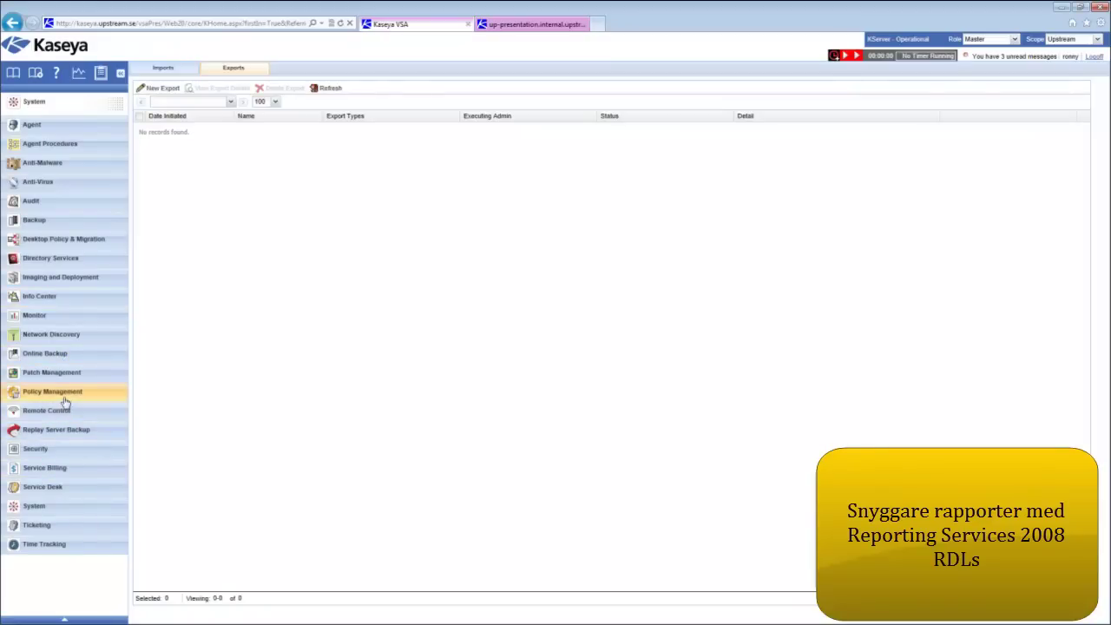
pyautogui.click(43, 297)
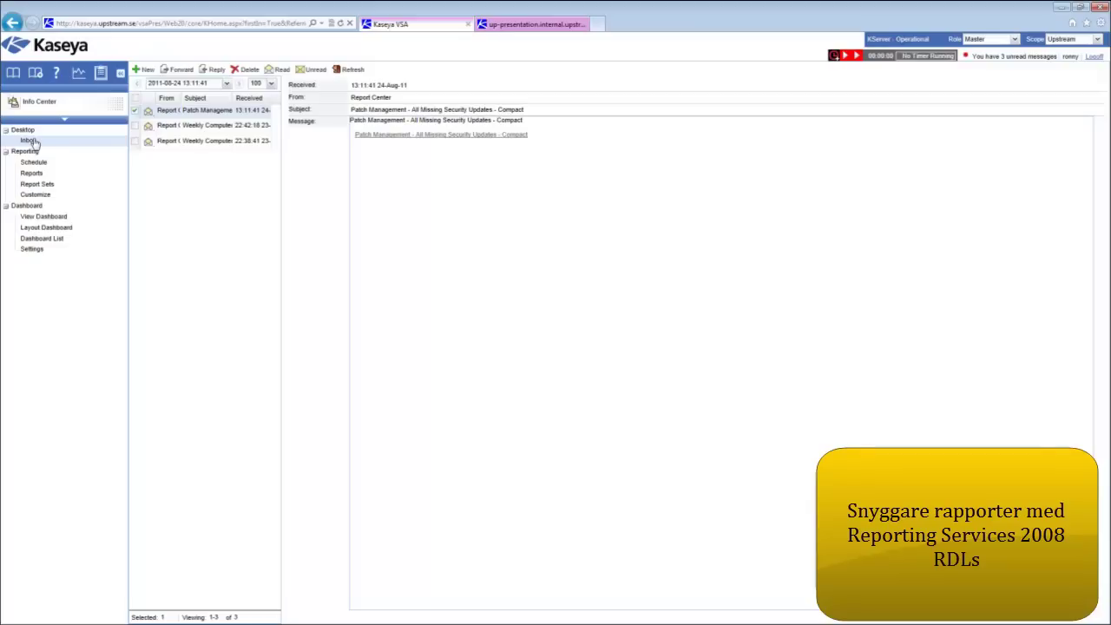
# Open the MS-SQL Reporting Services URL settings from the System module's server configuration page
pyautogui.click(57, 106)
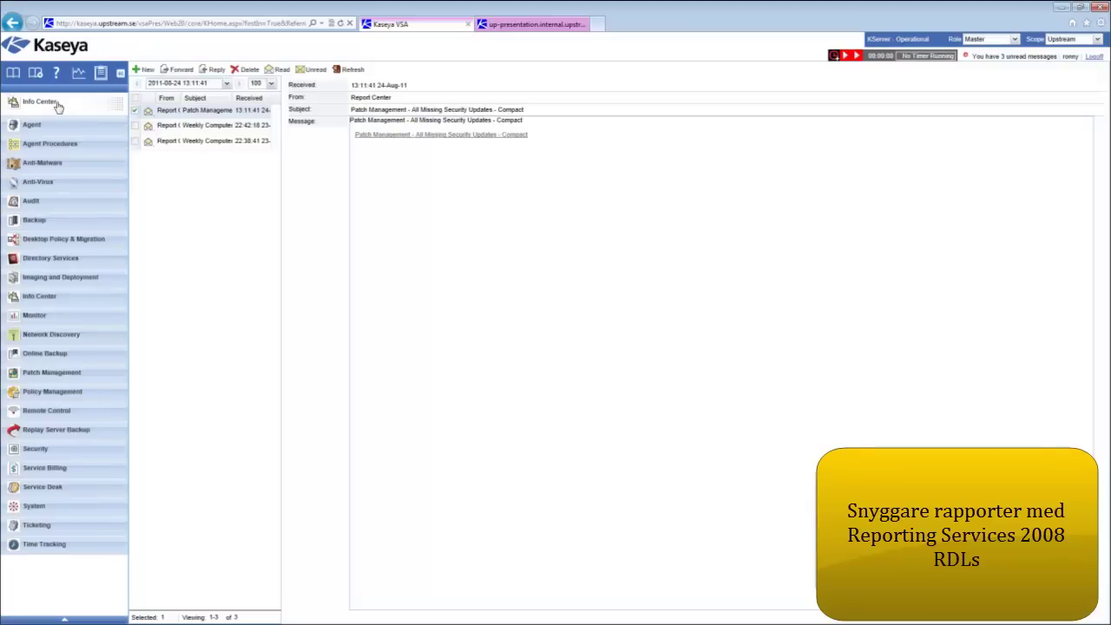
pyautogui.click(69, 509)
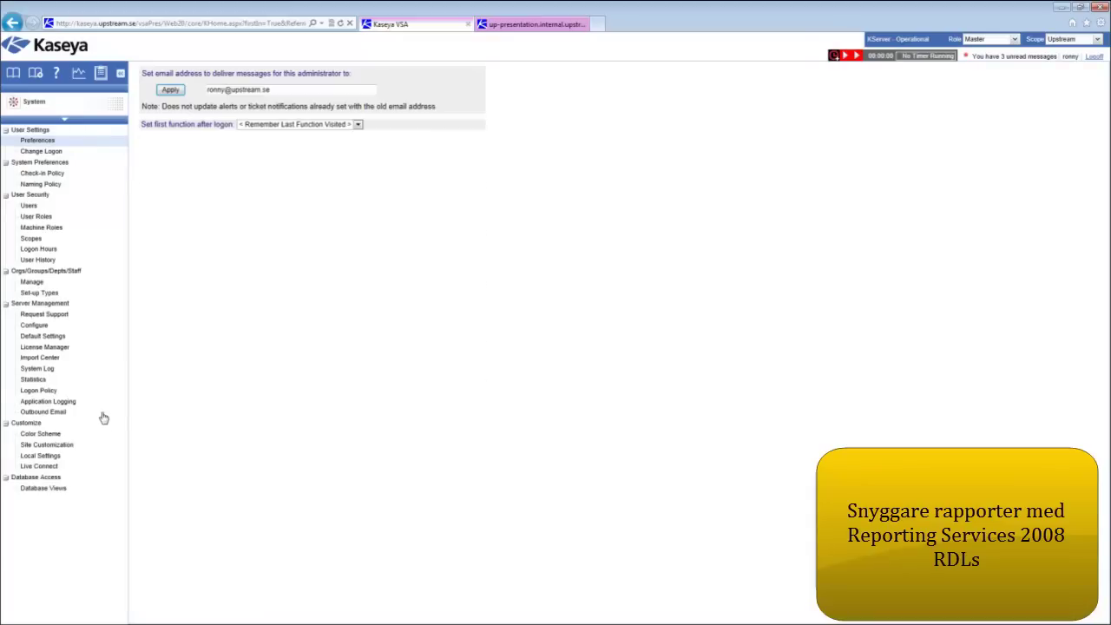
pyautogui.click(39, 325)
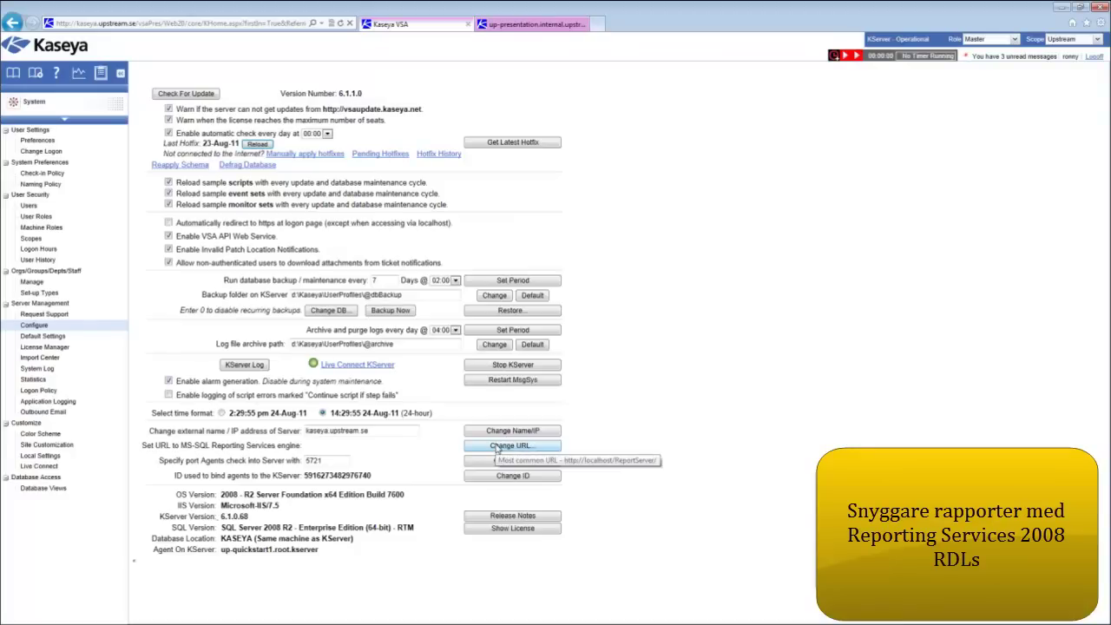
pyautogui.click(500, 445)
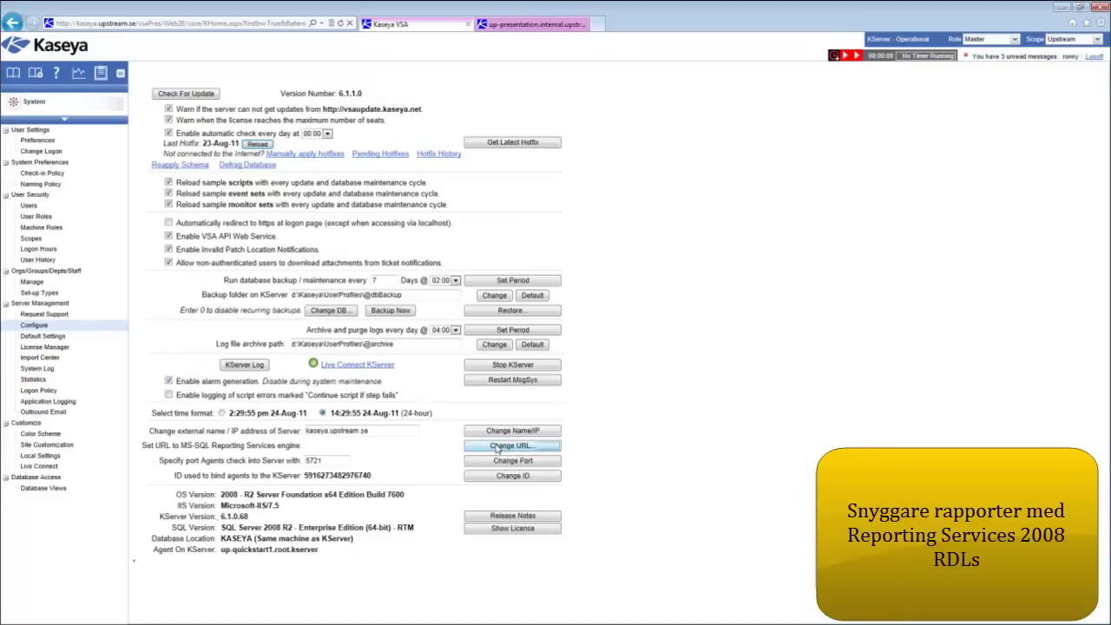
# Examine the Use 2008 RDLs option in the editable Reporting Services settings, and close them without saving
pyautogui.click(341, 179)
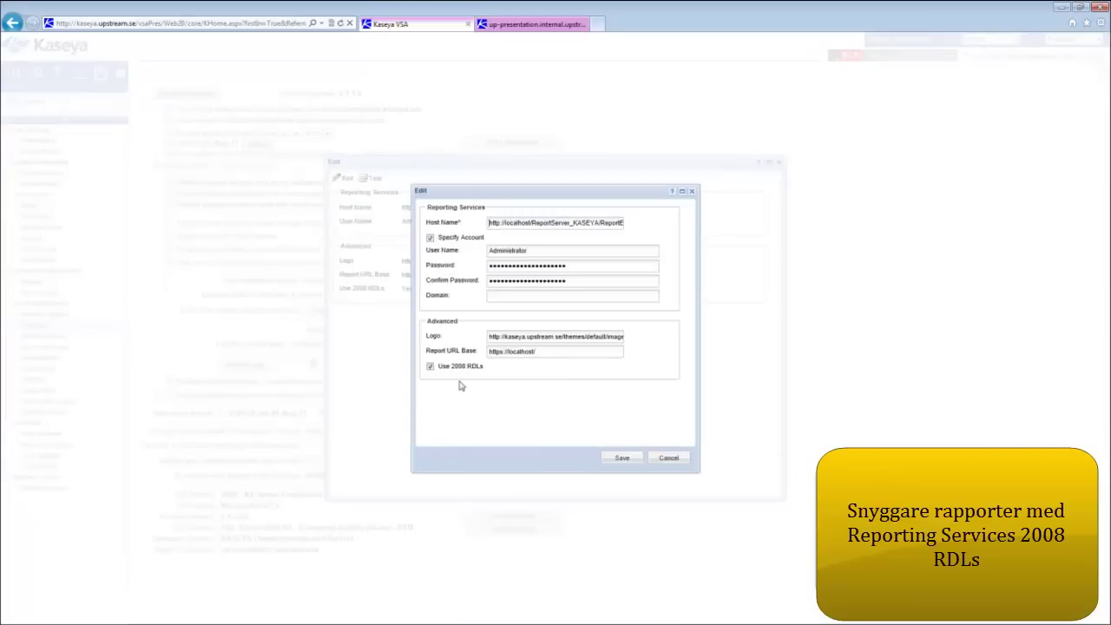
pyautogui.moveTo(486, 367); pyautogui.dragTo(442, 369)
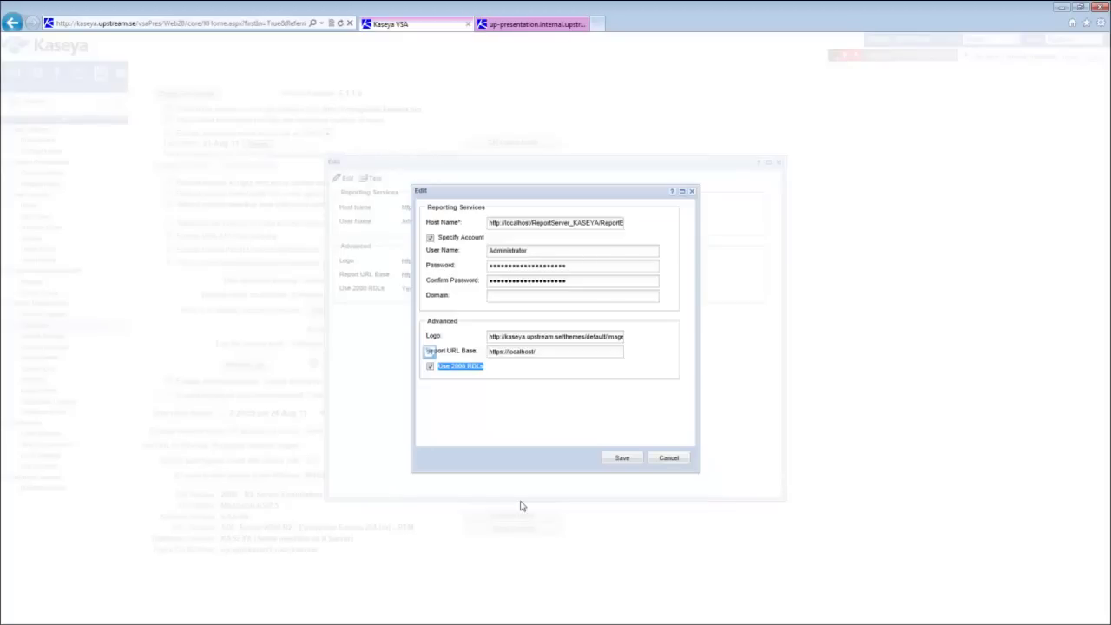
pyautogui.click(680, 460)
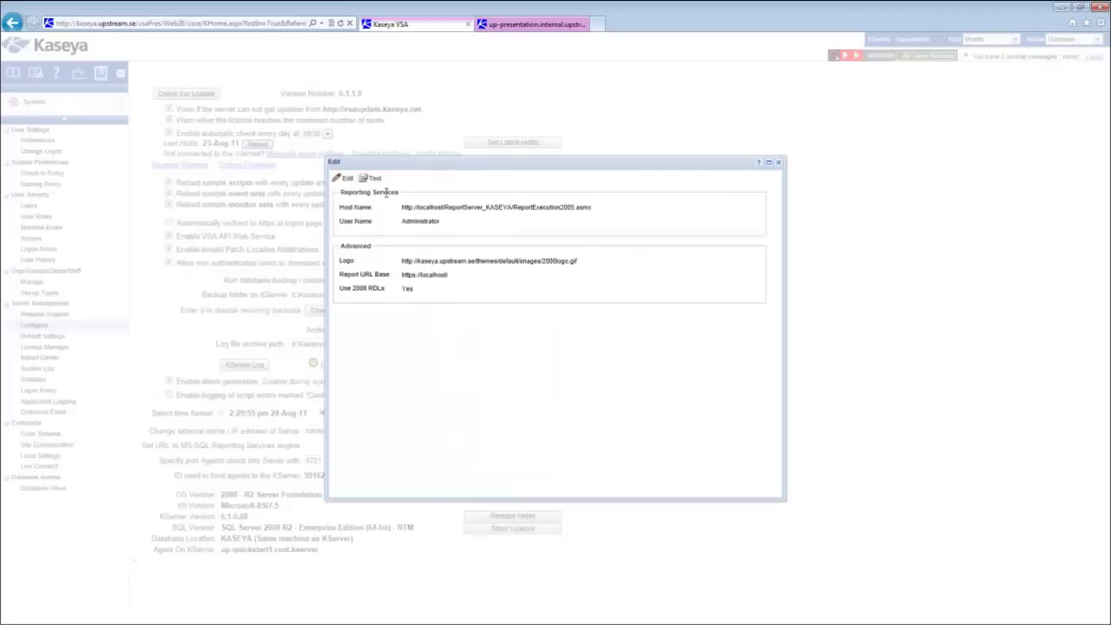
pyautogui.click(777, 164)
# Open the Patch Management report from the Info Center inbox and examine its data filters and Machine Patch Summary chart
pyautogui.click(58, 109)
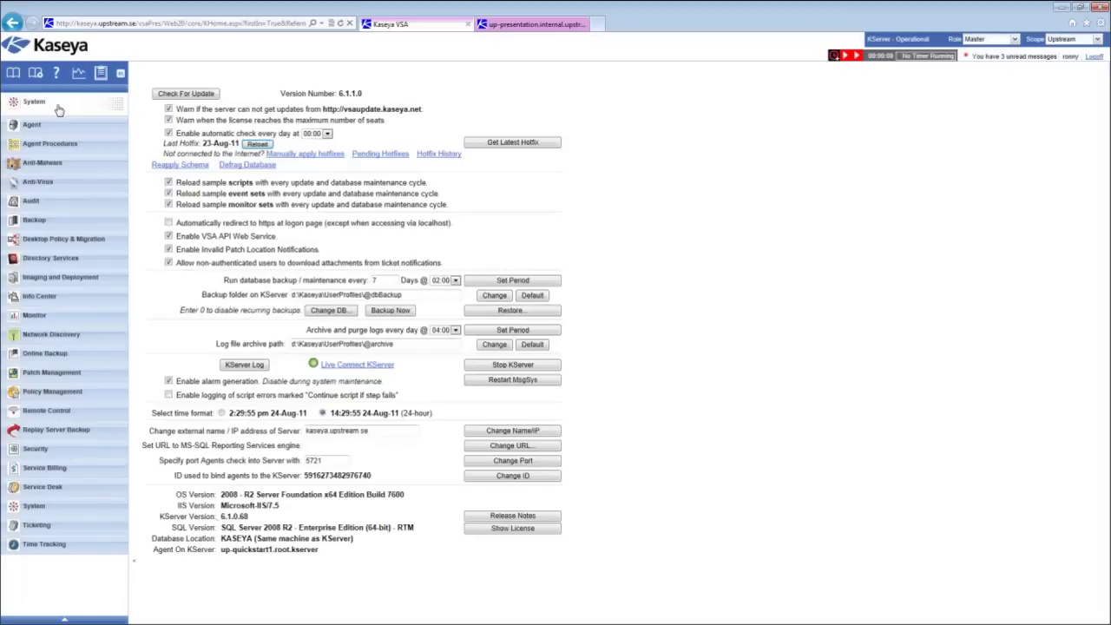
pyautogui.click(40, 296)
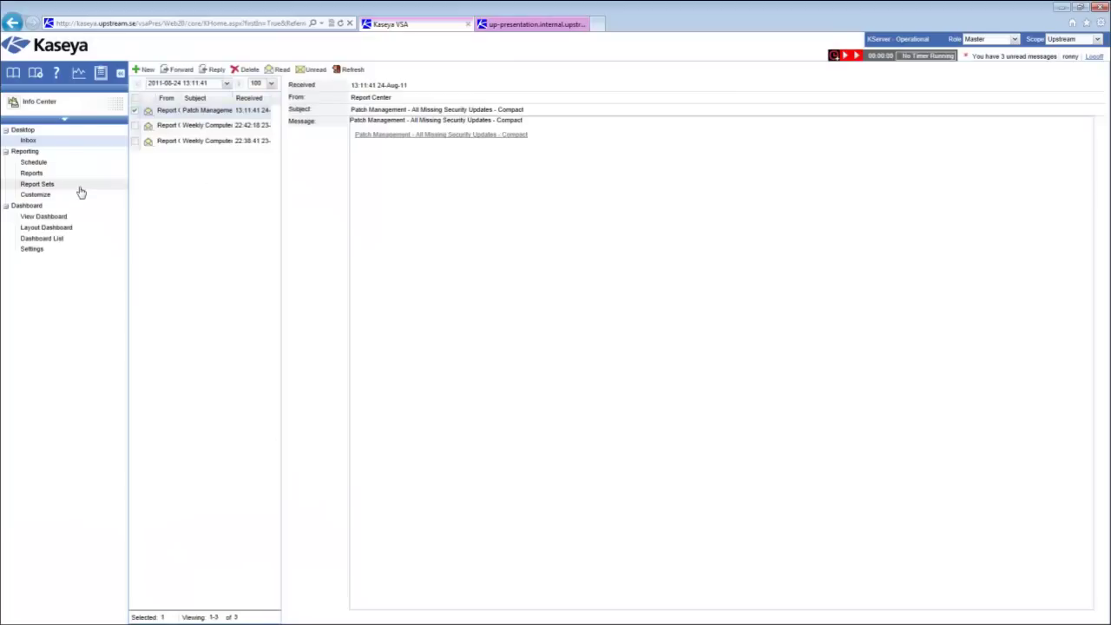
pyautogui.click(435, 139)
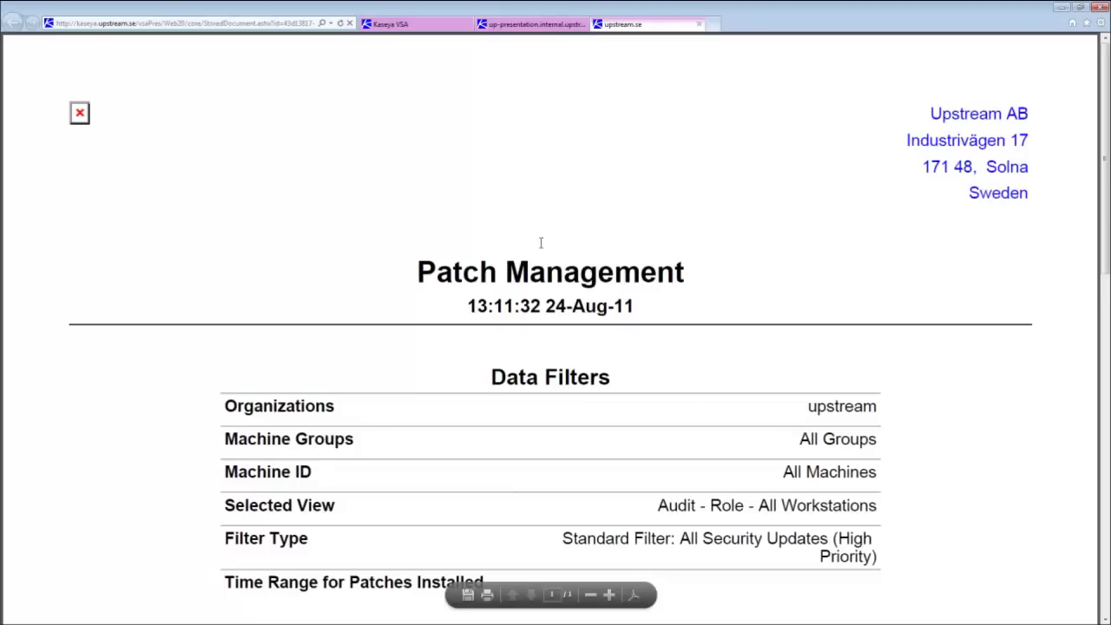
pyautogui.scroll(-3, 541, 243)
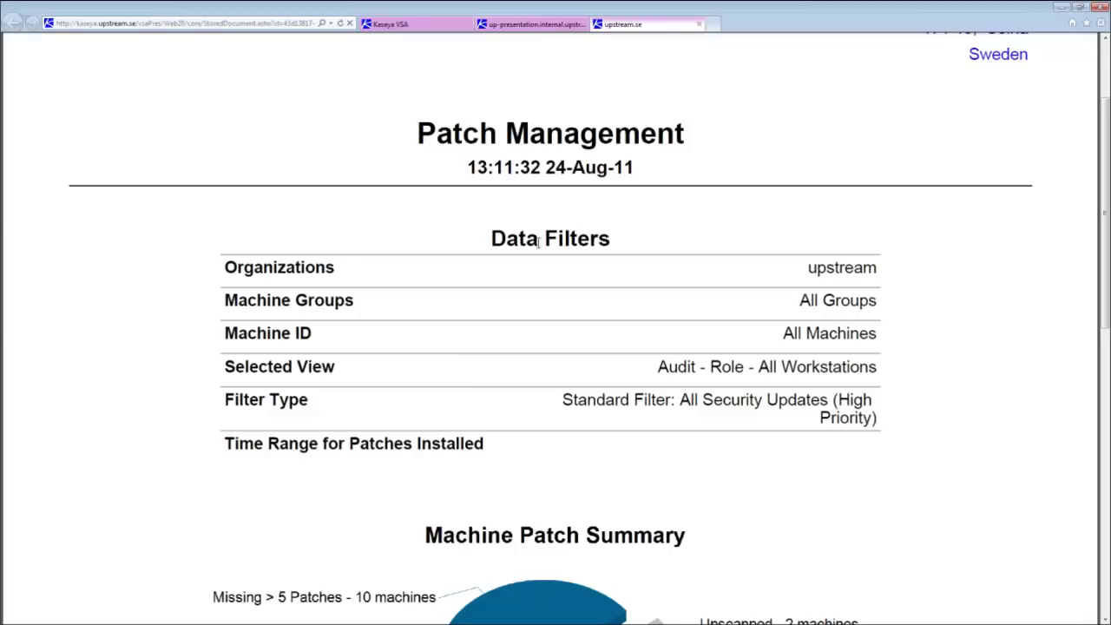
pyautogui.scroll(-5, 541, 243)
pyautogui.scroll(-2, 538, 249)
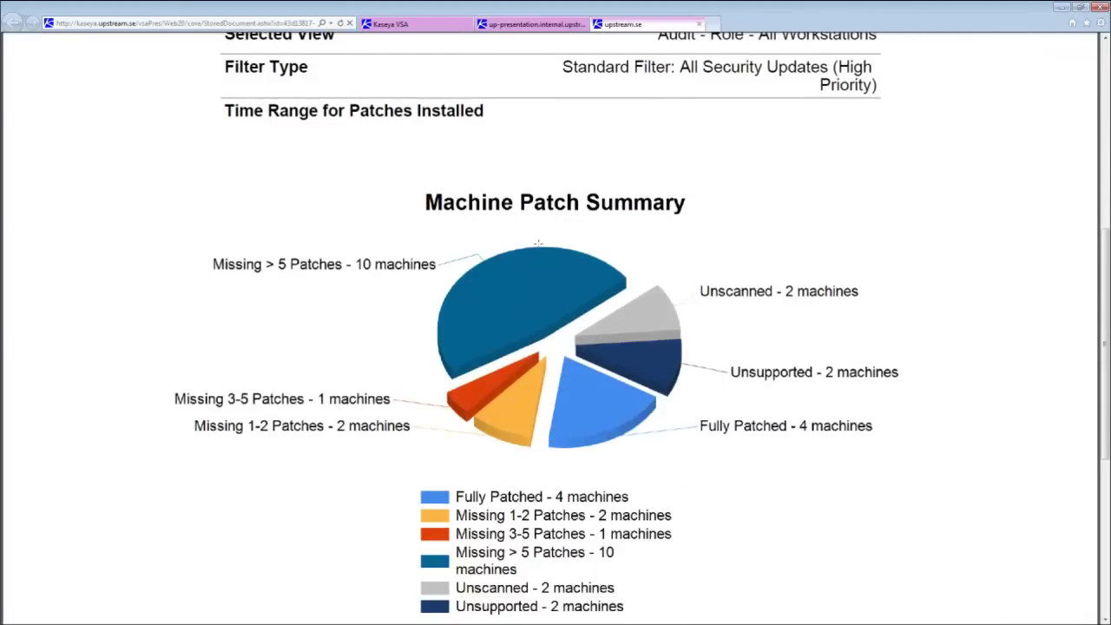
# View the rest of the Patch Management report, and open the newest Weekly Computer Report message in the inbox
pyautogui.scroll(-8, 538, 243)
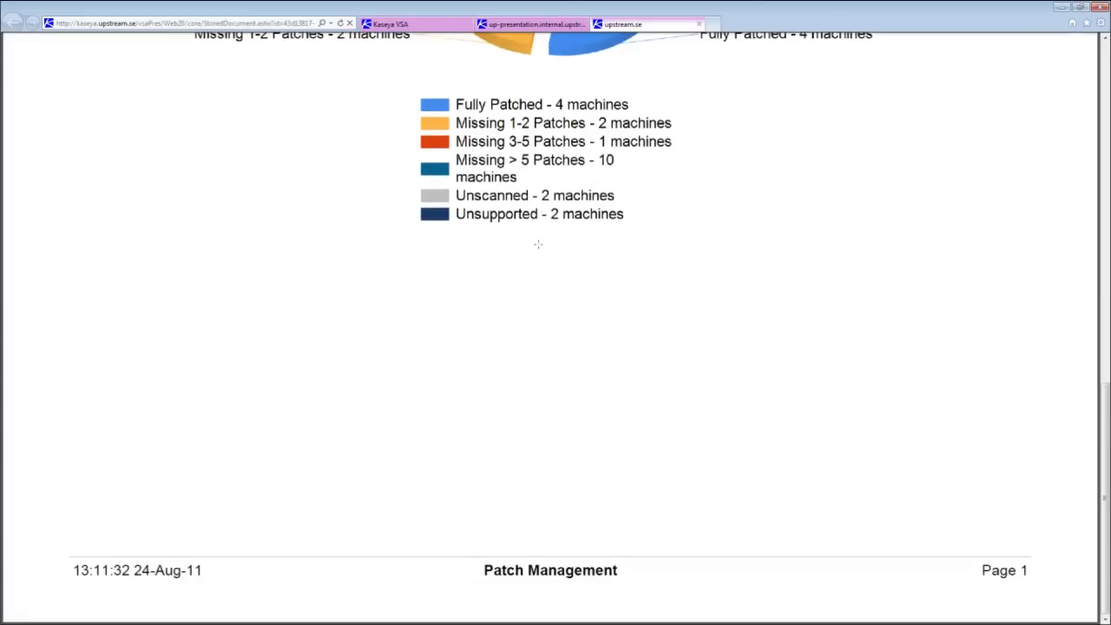
pyautogui.scroll(2, 538, 244)
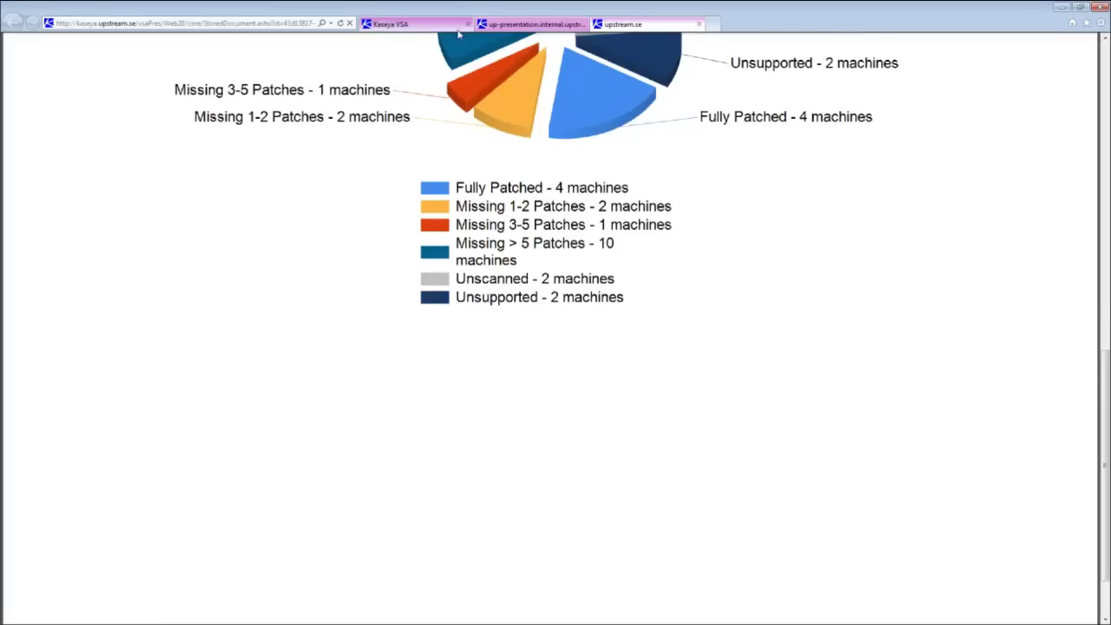
pyautogui.click(442, 27)
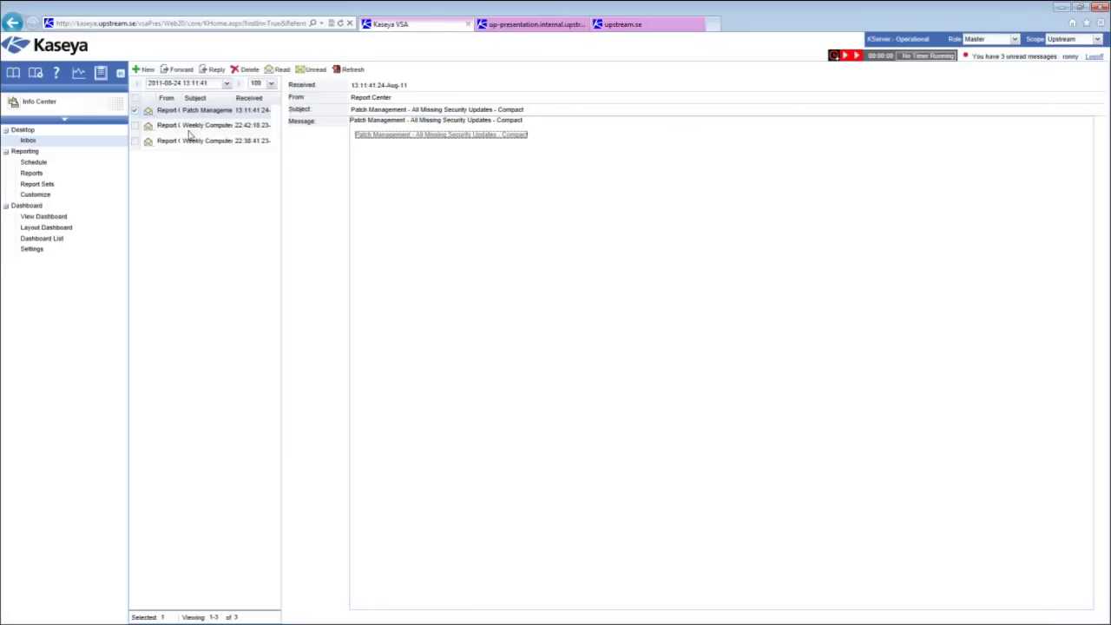
pyautogui.click(189, 129)
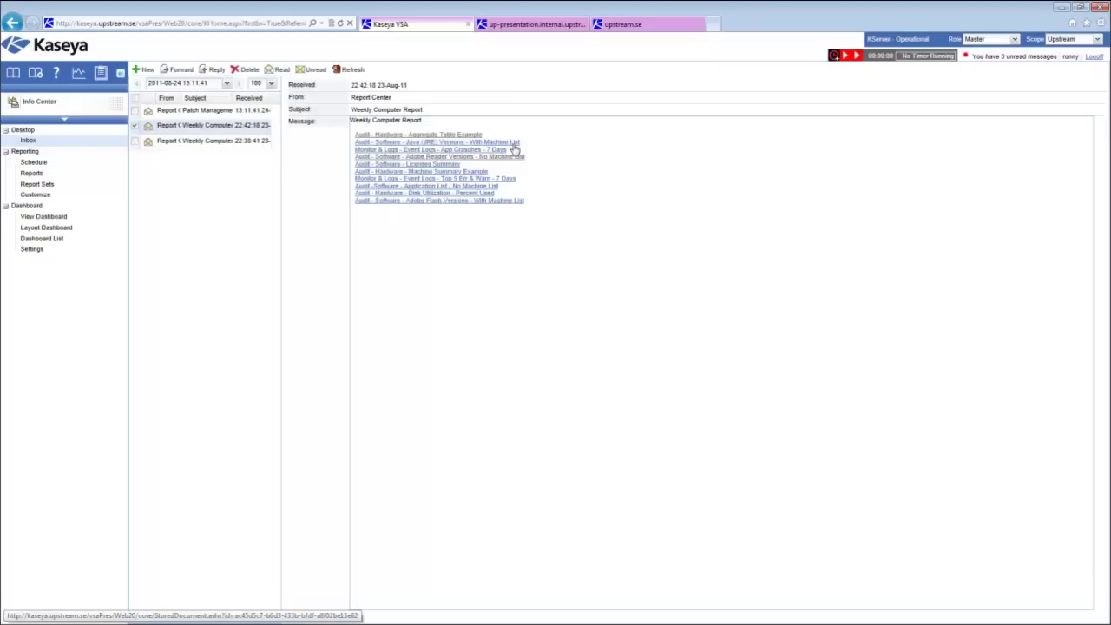
# Open the shared Audit - Hardware - Aggregate Table Example report for editing, review its general settings, and close it without saving
pyautogui.click(33, 173)
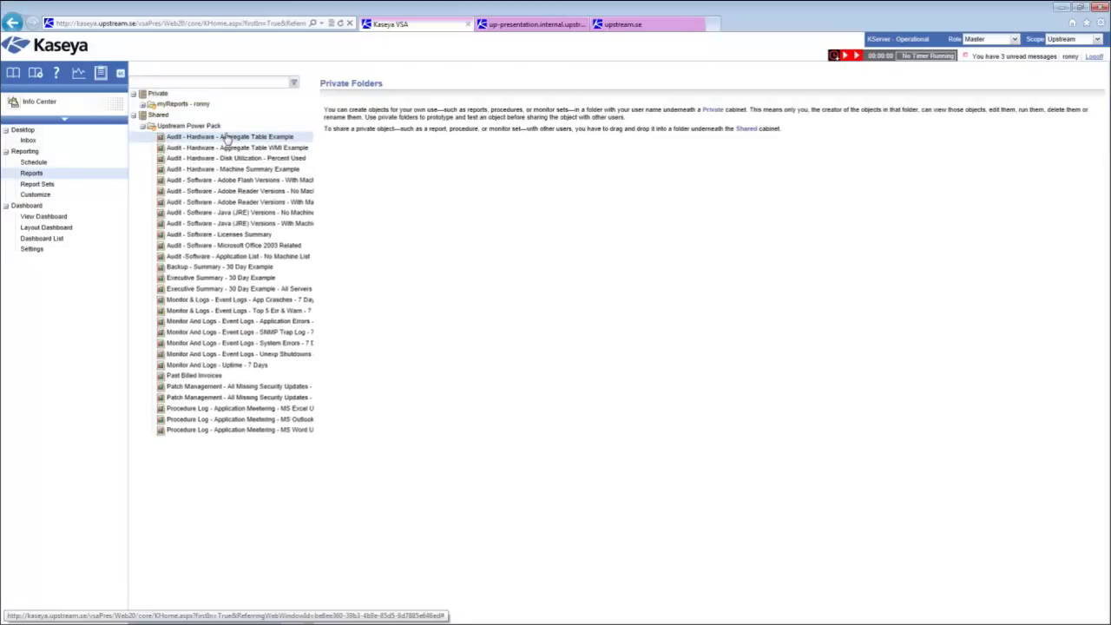
pyautogui.click(223, 137)
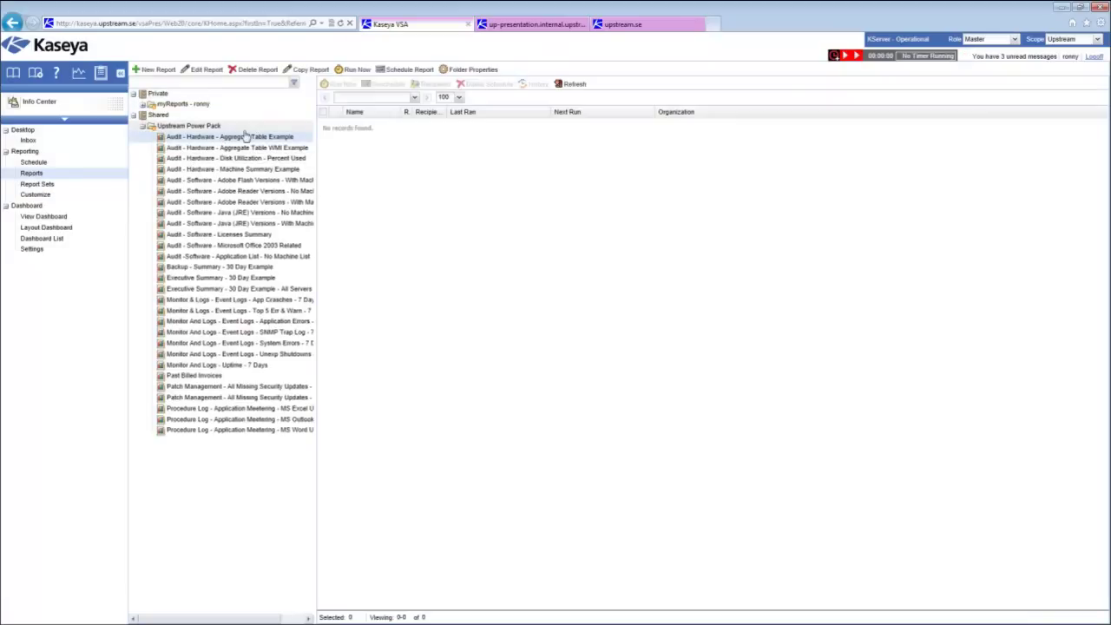
pyautogui.click(200, 69)
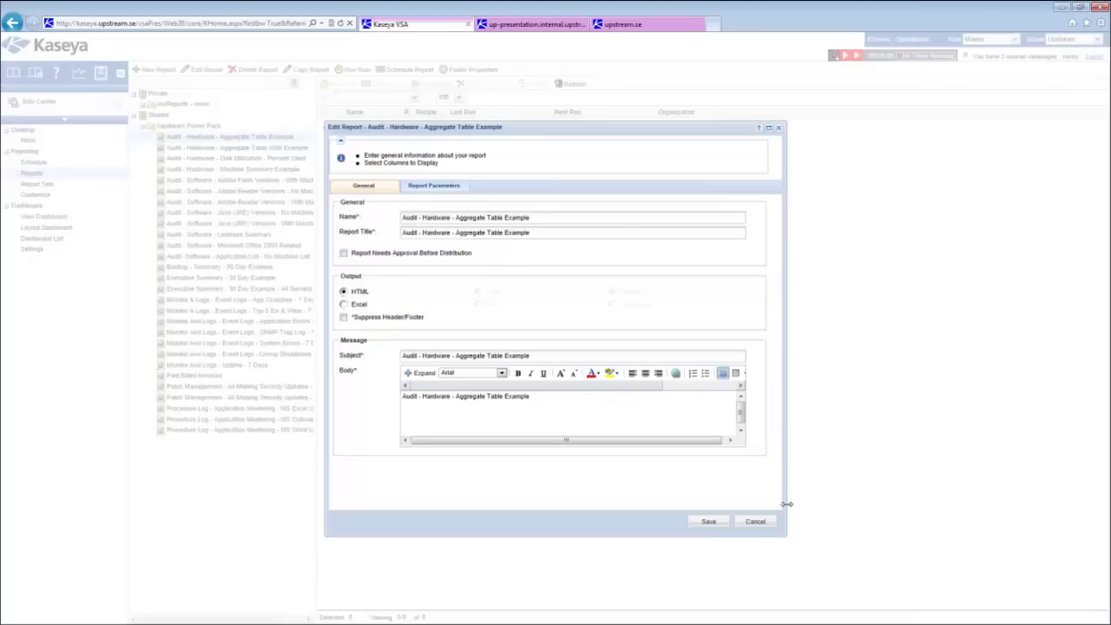
pyautogui.click(755, 520)
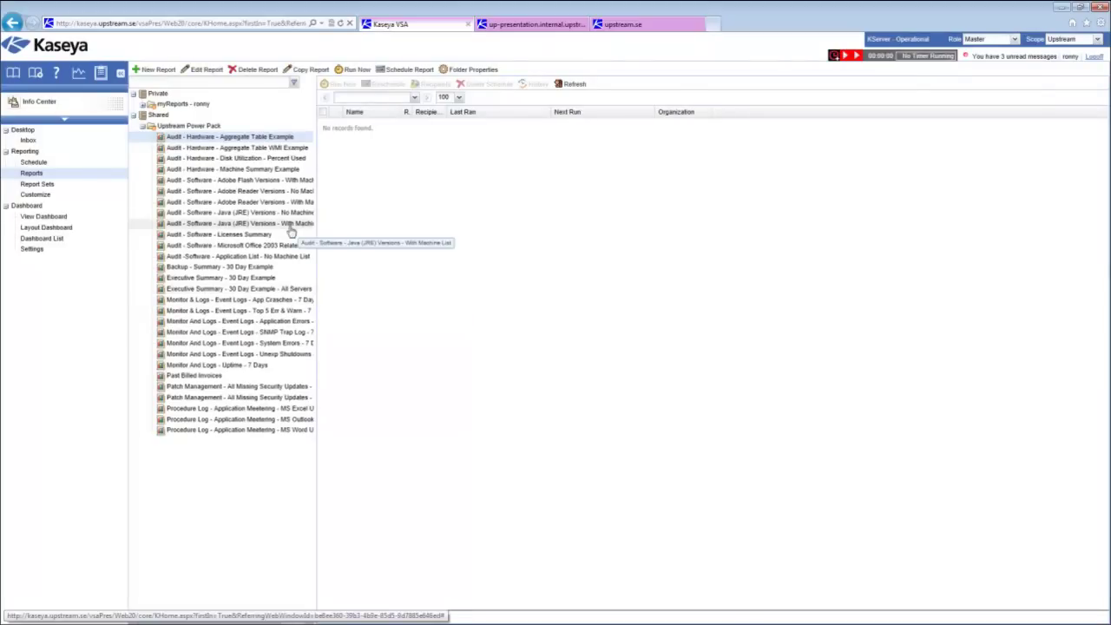
# Open the Java (JRE) Versions - With Machine List report from the Weekly Computer Report message and highlight its company address and title
pyautogui.click(29, 142)
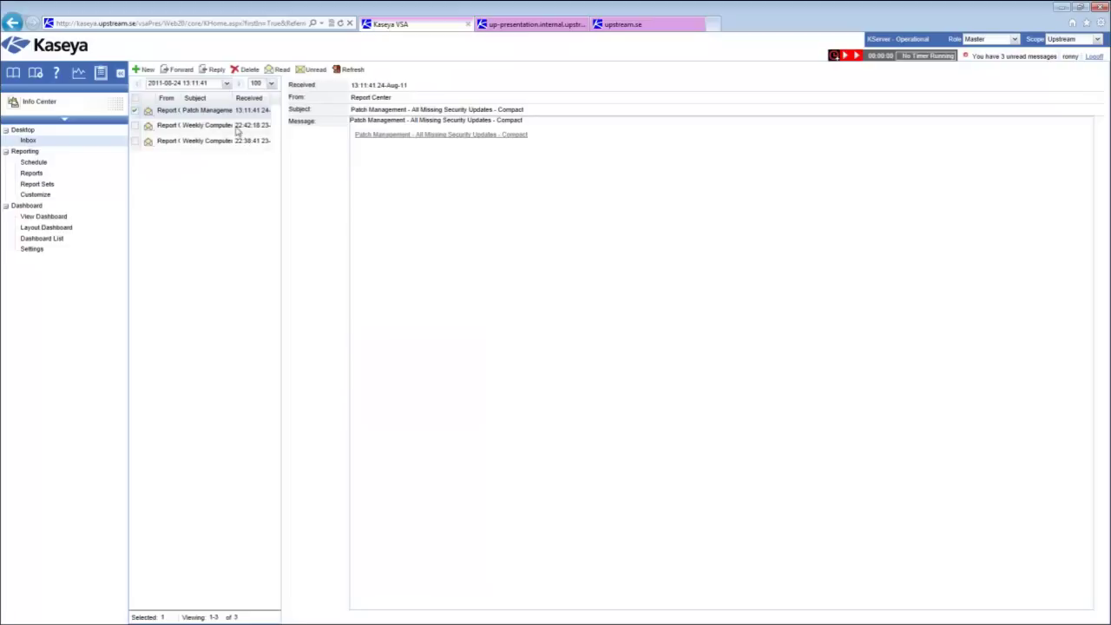
pyautogui.click(236, 126)
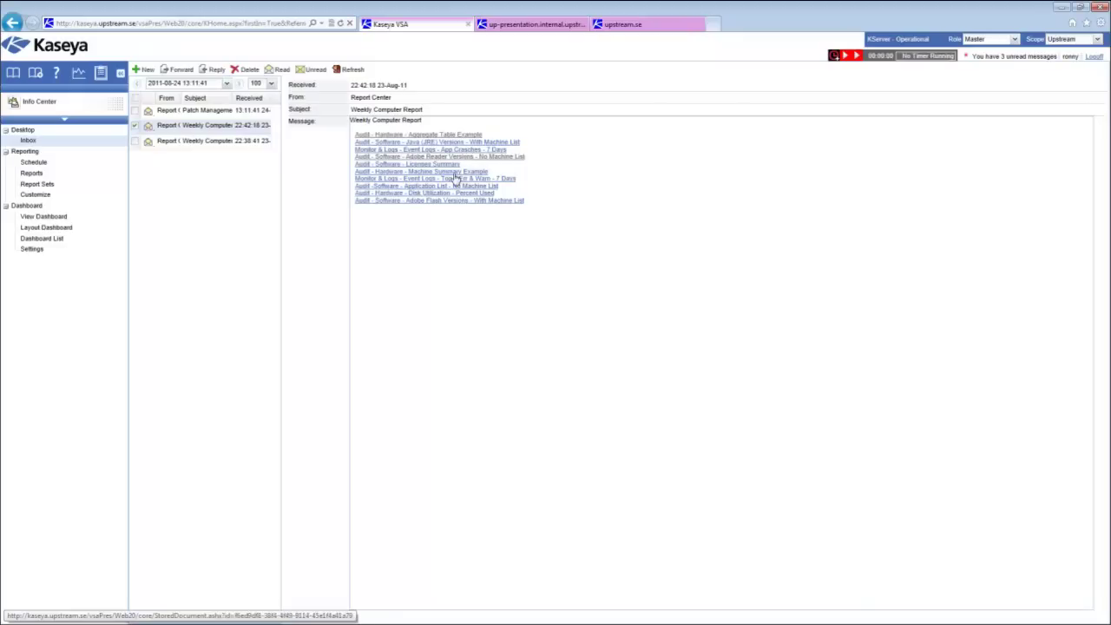
pyautogui.click(458, 142)
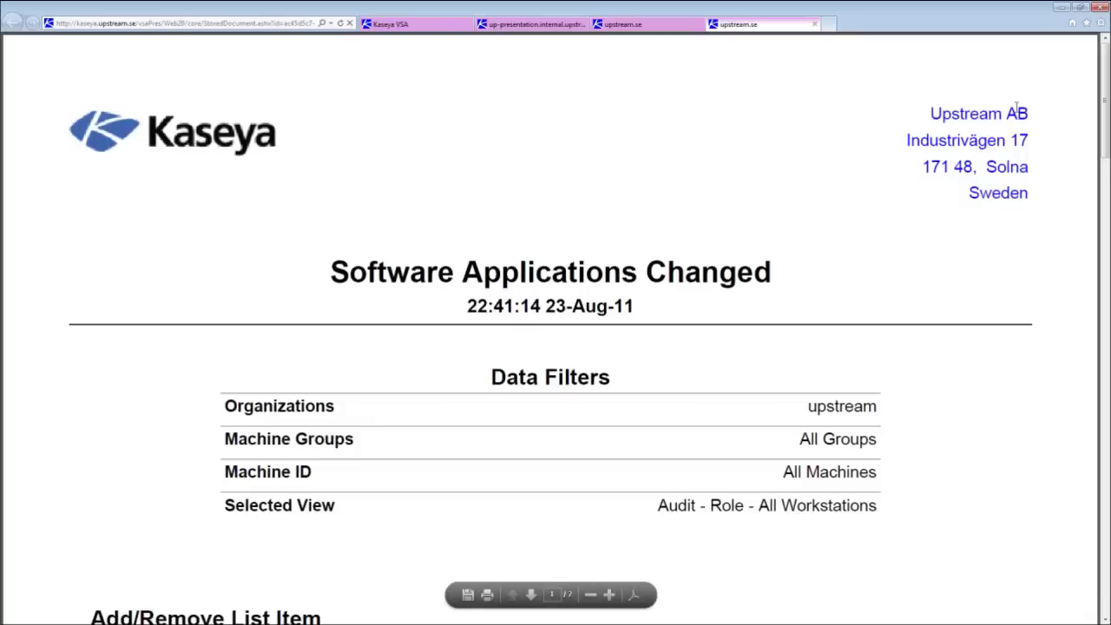
pyautogui.tripleClick(1027, 110)
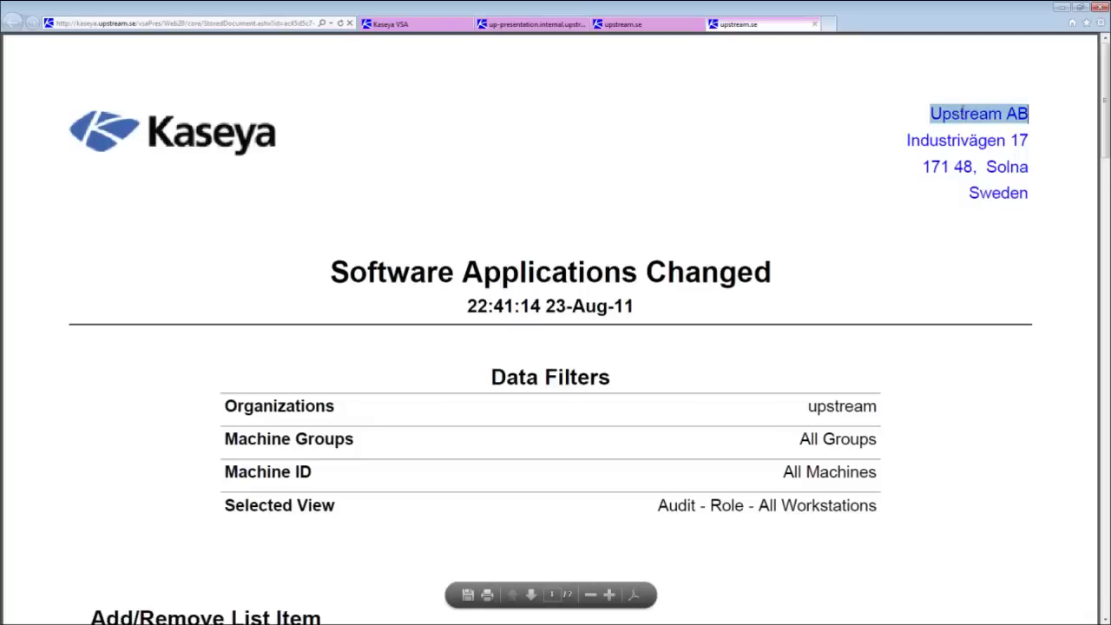
pyautogui.tripleClick(1033, 142)
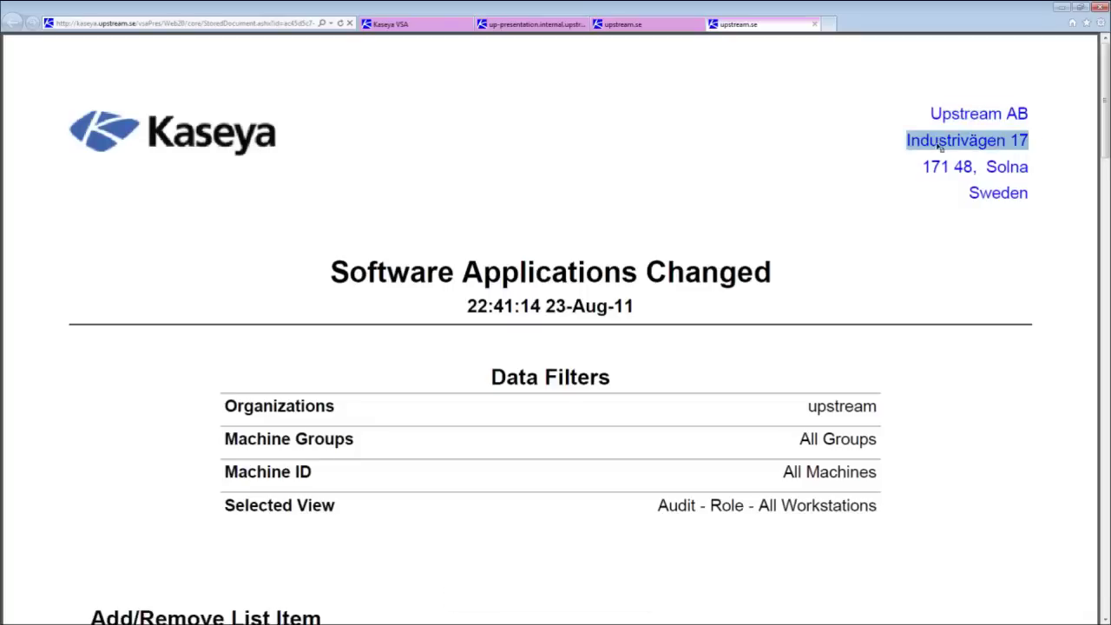
pyautogui.click(1031, 171)
pyautogui.tripleClick(1031, 171)
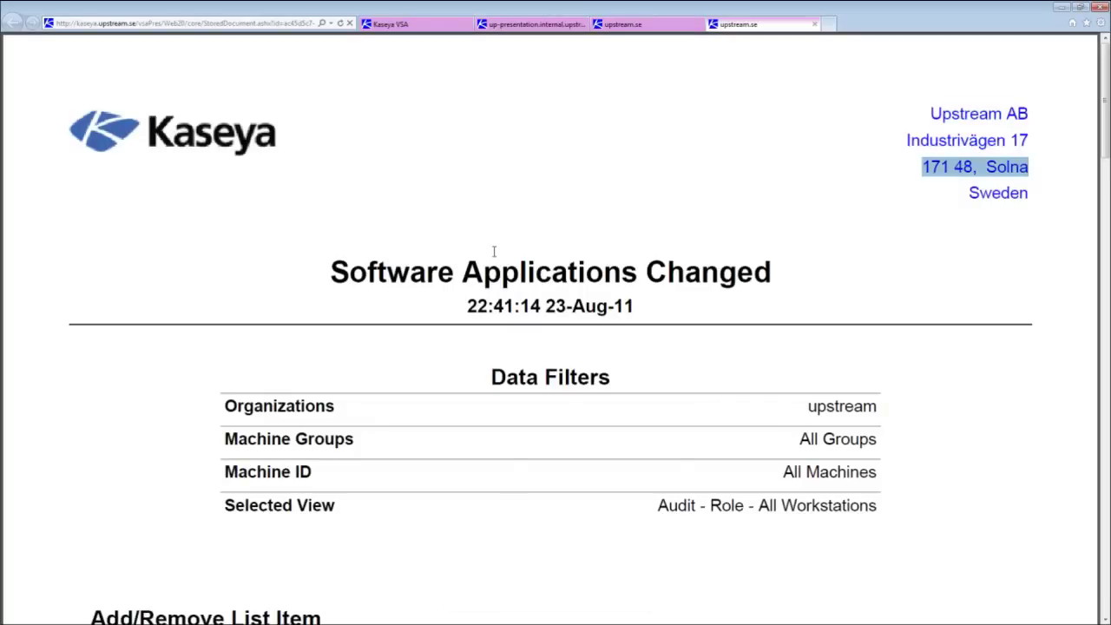
pyautogui.scroll(-1, 495, 247)
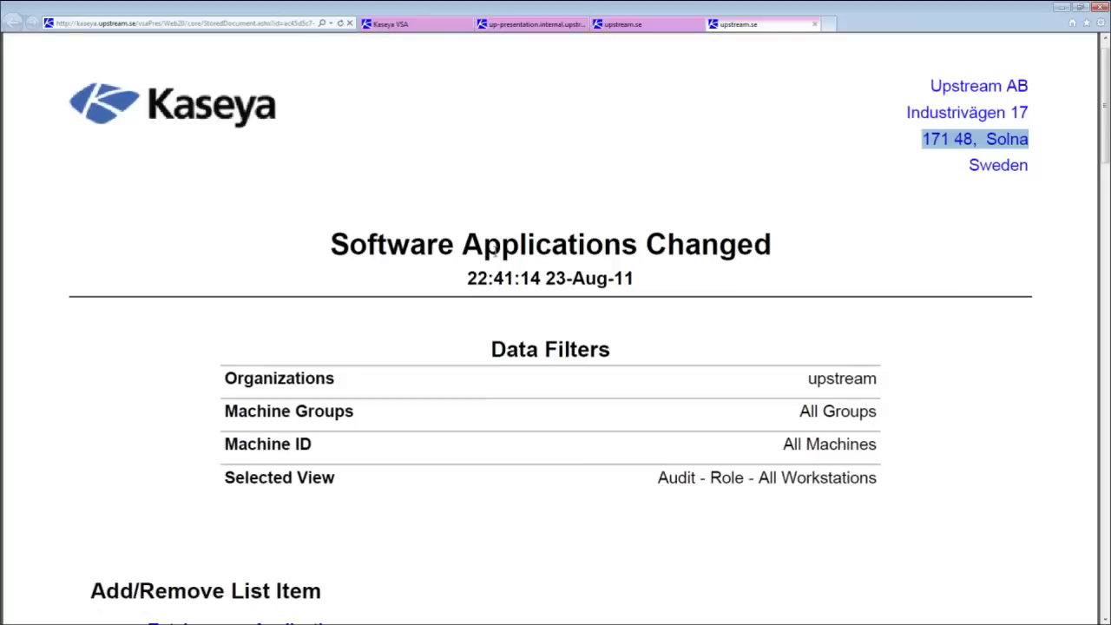
pyautogui.moveTo(774, 245); pyautogui.dragTo(410, 253)
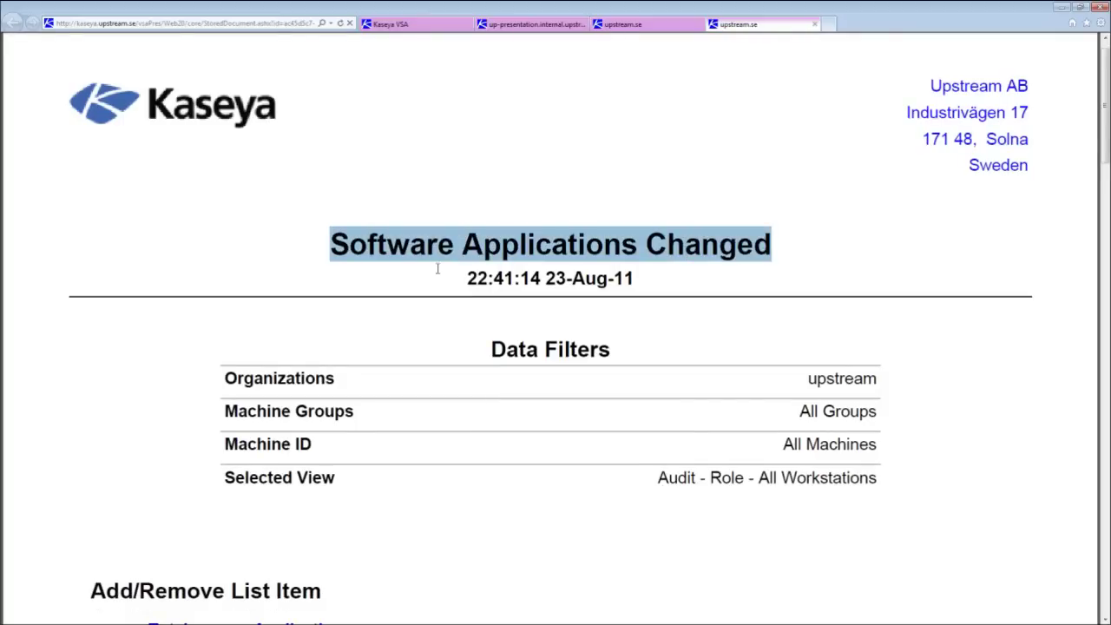
# Examine the Java report's data filters and its list of Java versions with the machines under each one
pyautogui.scroll(-3, 437, 269)
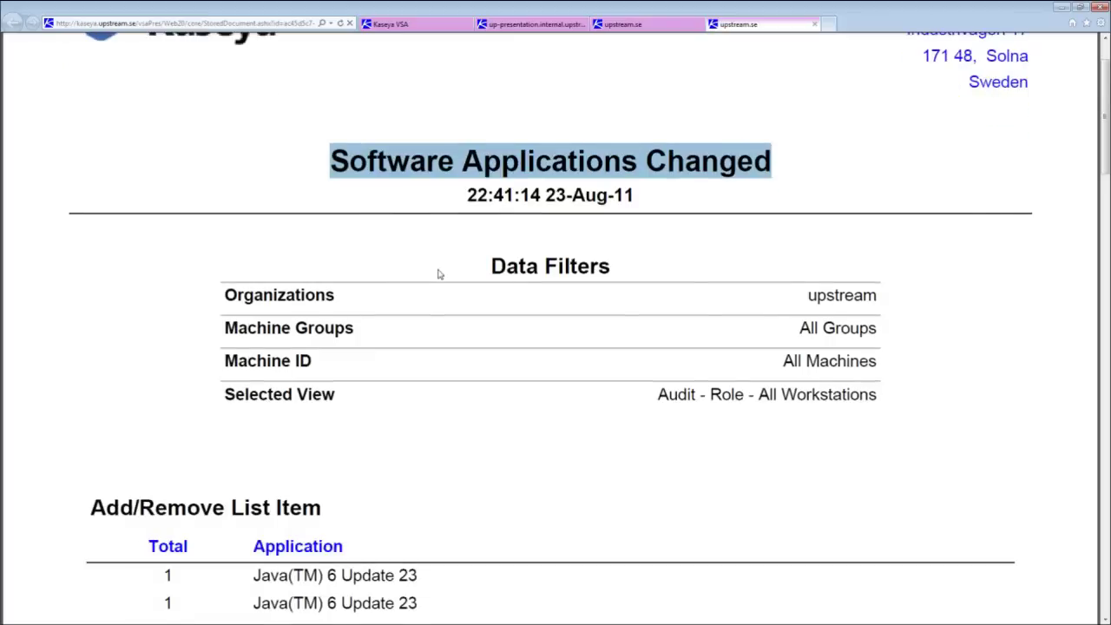
pyautogui.scroll(-5, 474, 345)
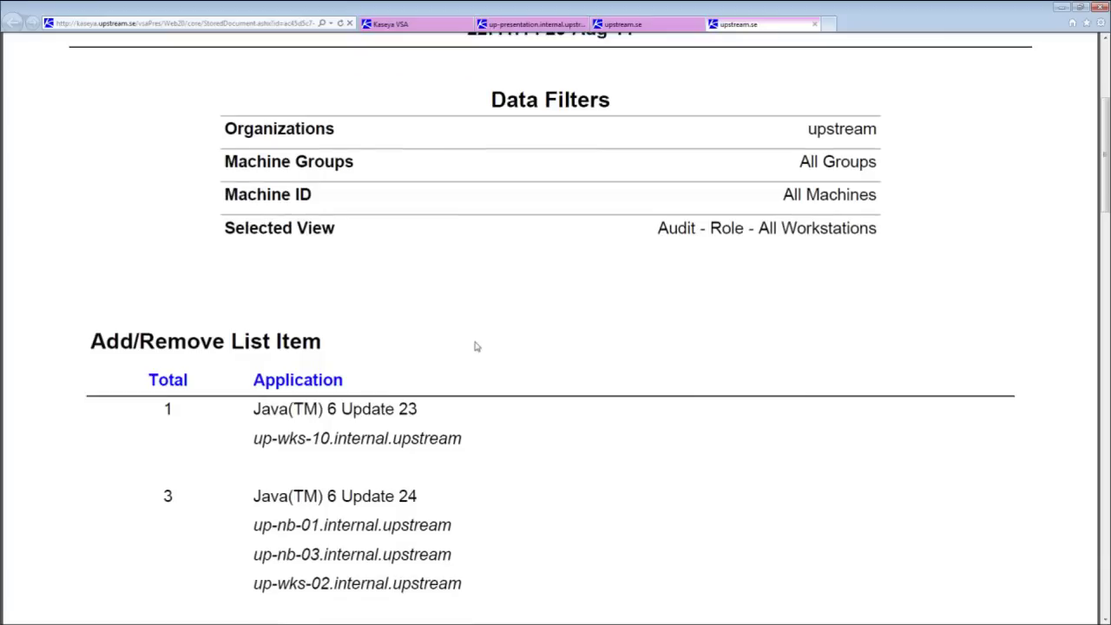
pyautogui.scroll(-5, 184, 332)
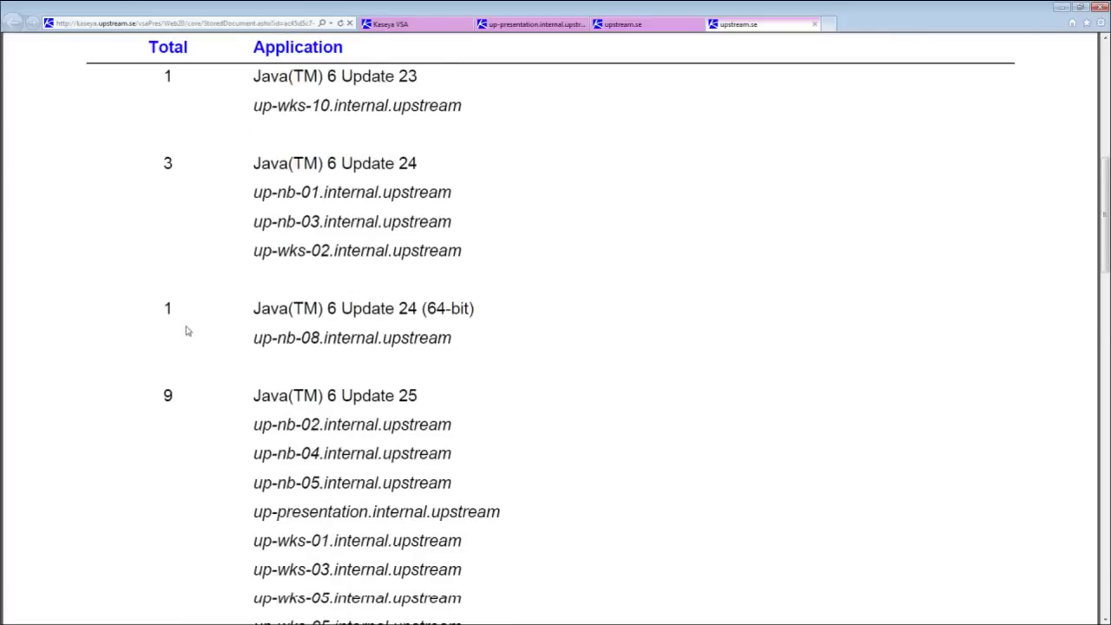
pyautogui.scroll(10, 186, 329)
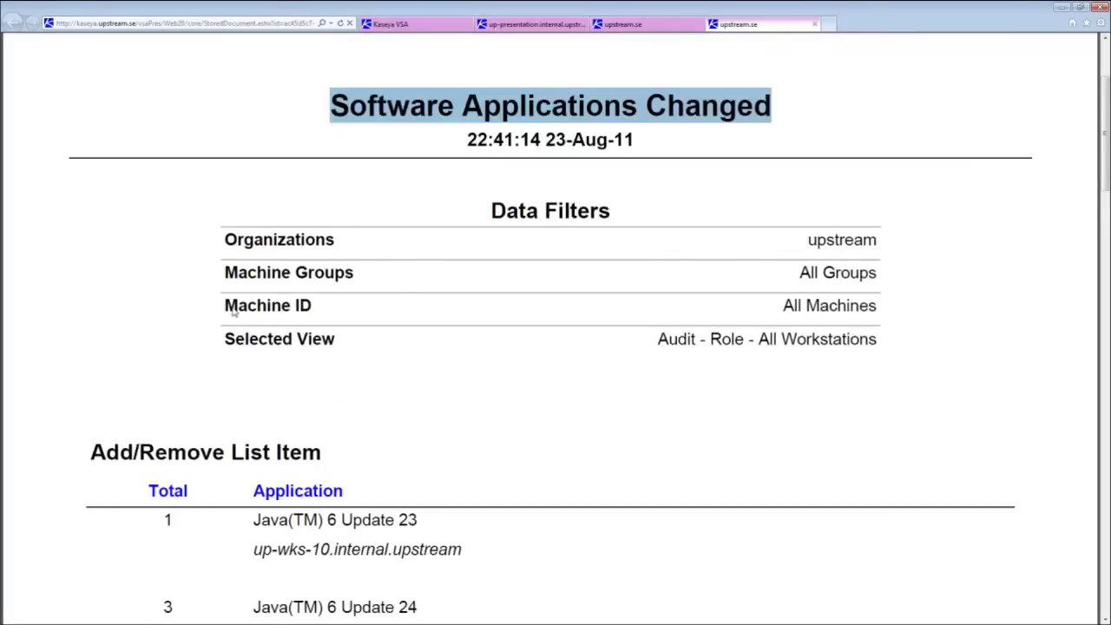
# Open the Audit - Hardware - Disk Utilization - Percent Used report from the inbox message and examine its Percent Disk Full bars
pyautogui.click(442, 26)
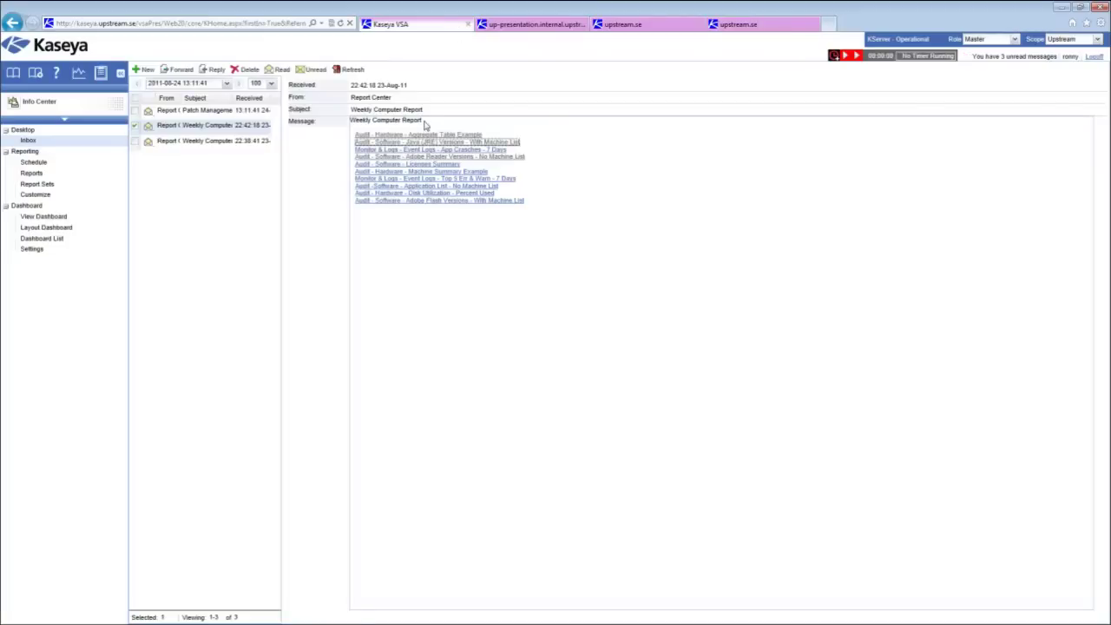
pyautogui.click(423, 195)
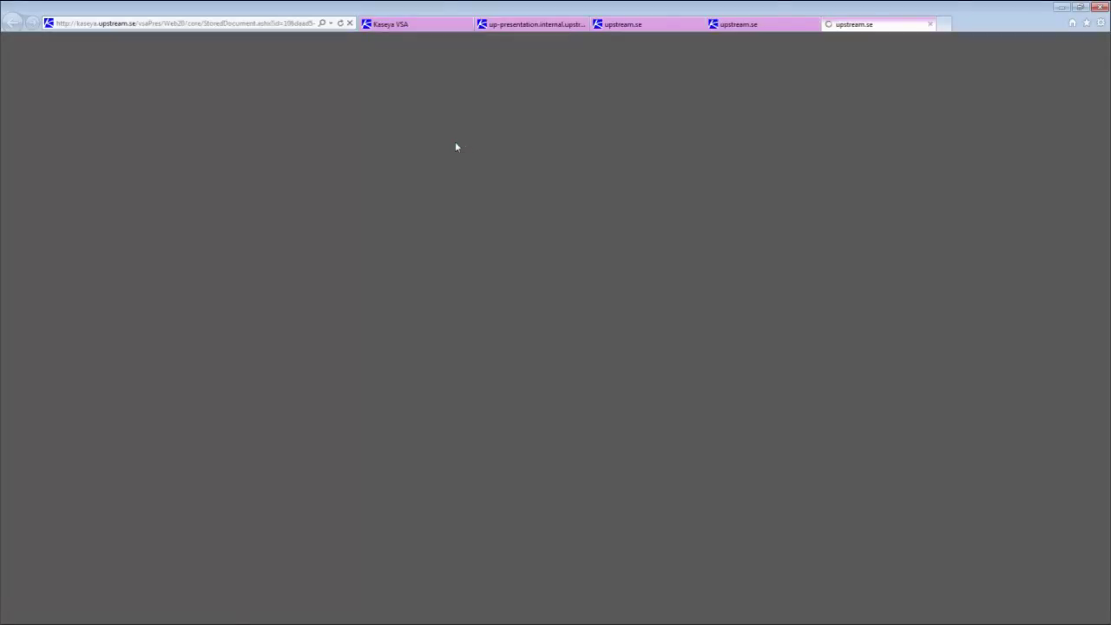
pyautogui.scroll(-2, 518, 215)
pyautogui.scroll(-8, 518, 215)
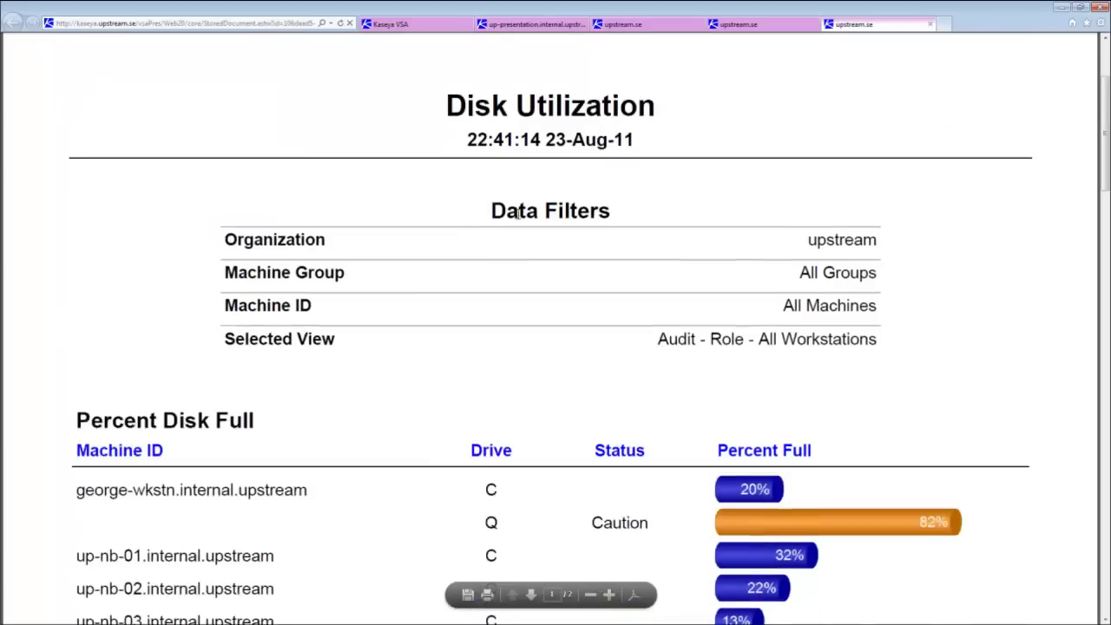
pyautogui.scroll(-2, 518, 216)
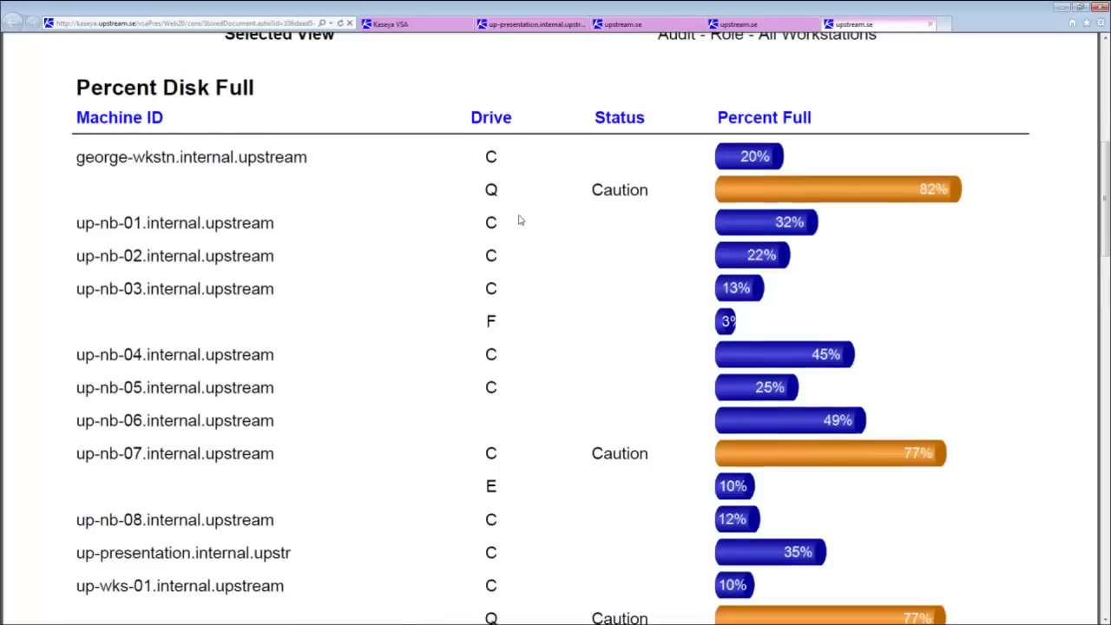
# Open organization management in the System module and show the machine groups of the upstream organization
pyautogui.click(422, 28)
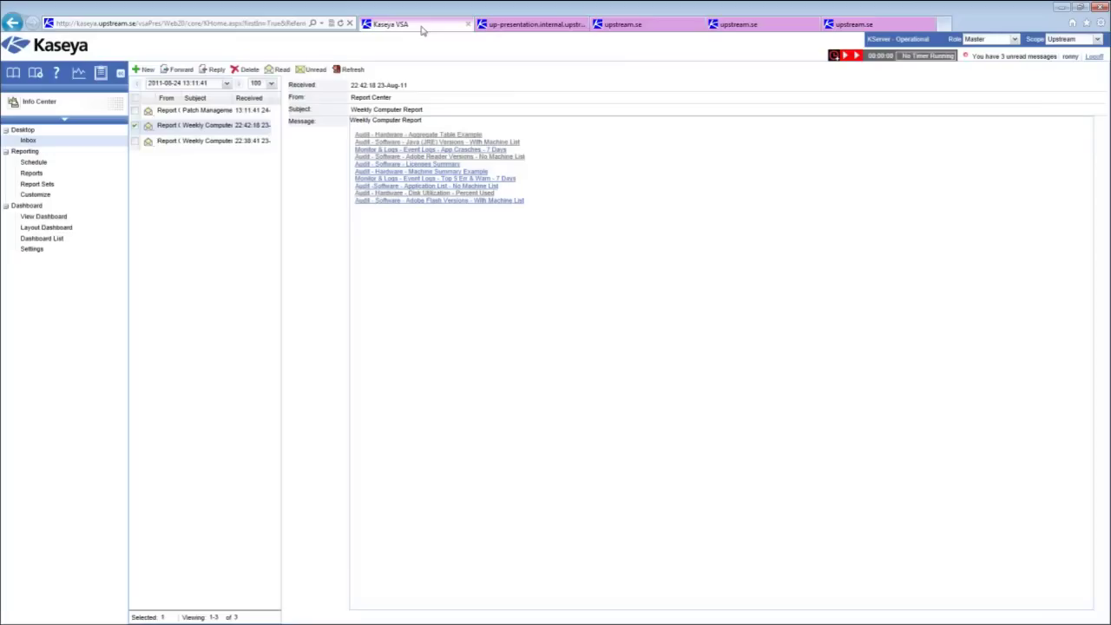
pyautogui.moveTo(68, 111)
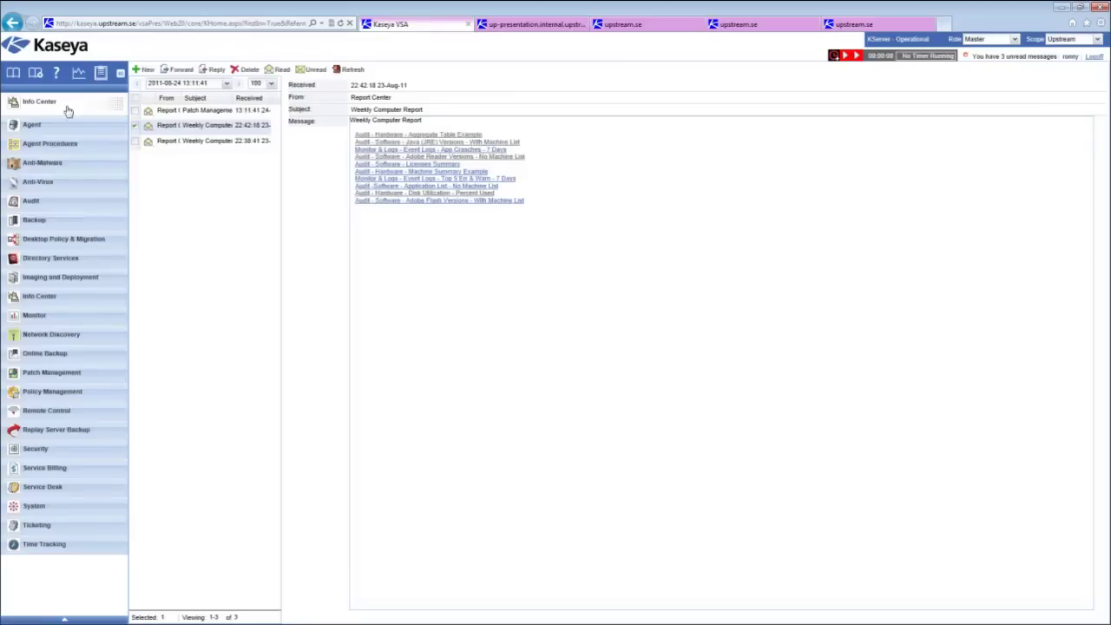
pyautogui.click(39, 506)
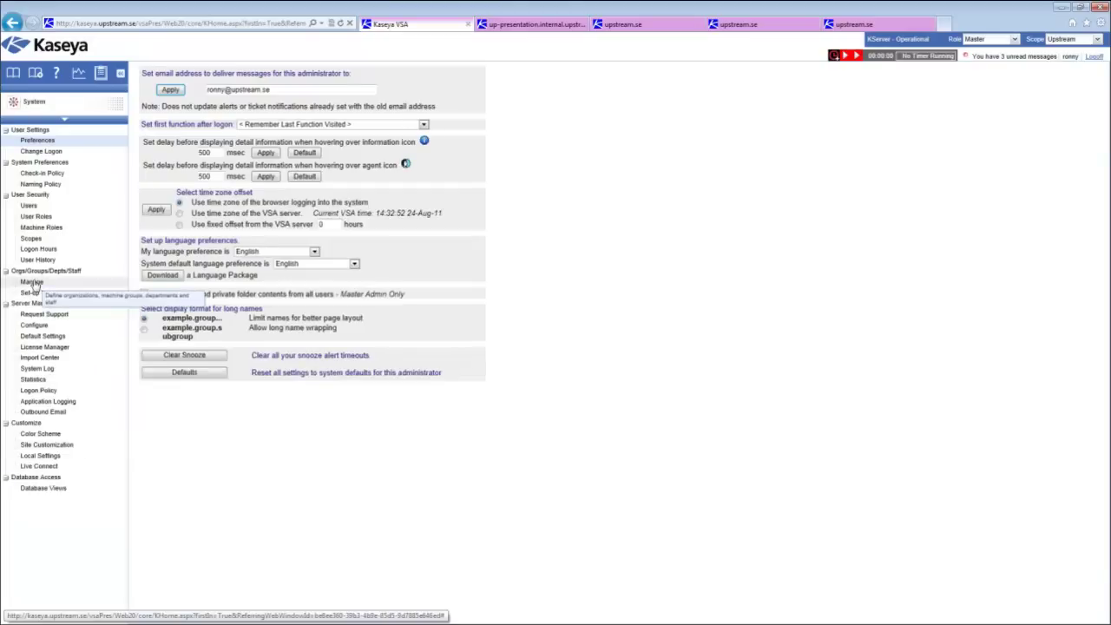
pyautogui.click(32, 282)
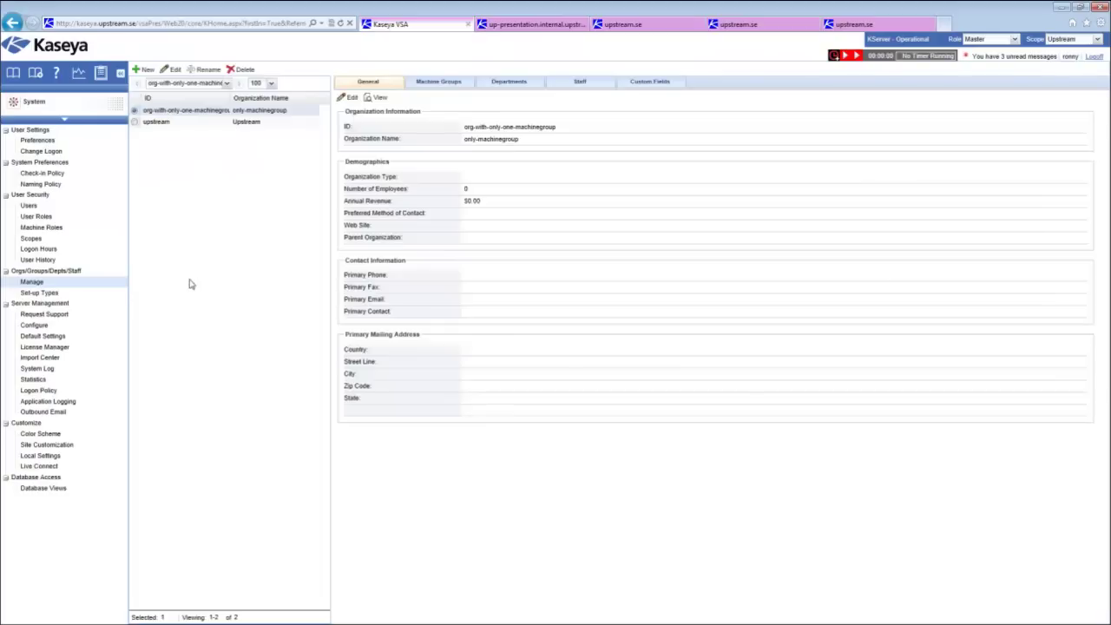
pyautogui.click(166, 122)
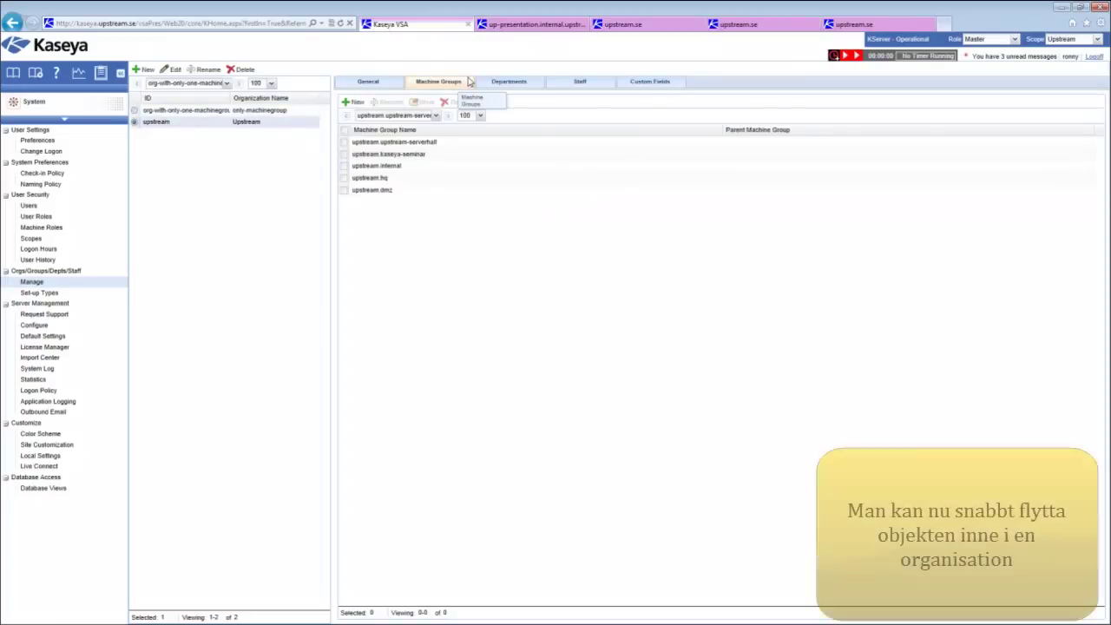
# Open the Move a Machine Group dialog for upstream.kaseya-seminar, view the target groups, and close it without moving anything
pyautogui.moveTo(374, 154); pyautogui.dragTo(361, 159)
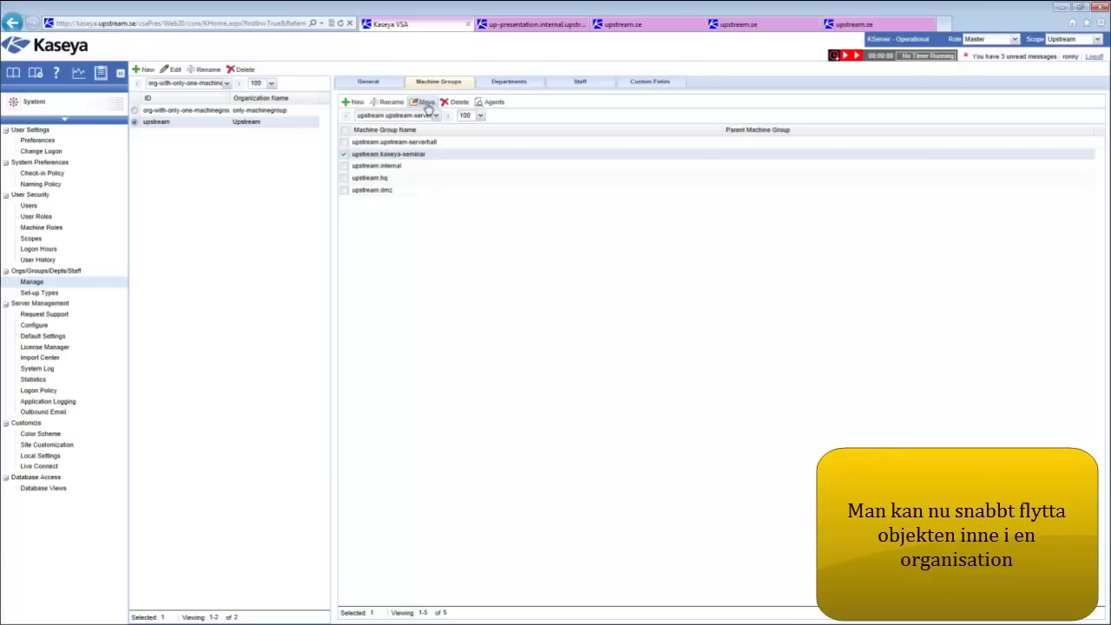
pyautogui.moveTo(374, 142); pyautogui.dragTo(345, 143)
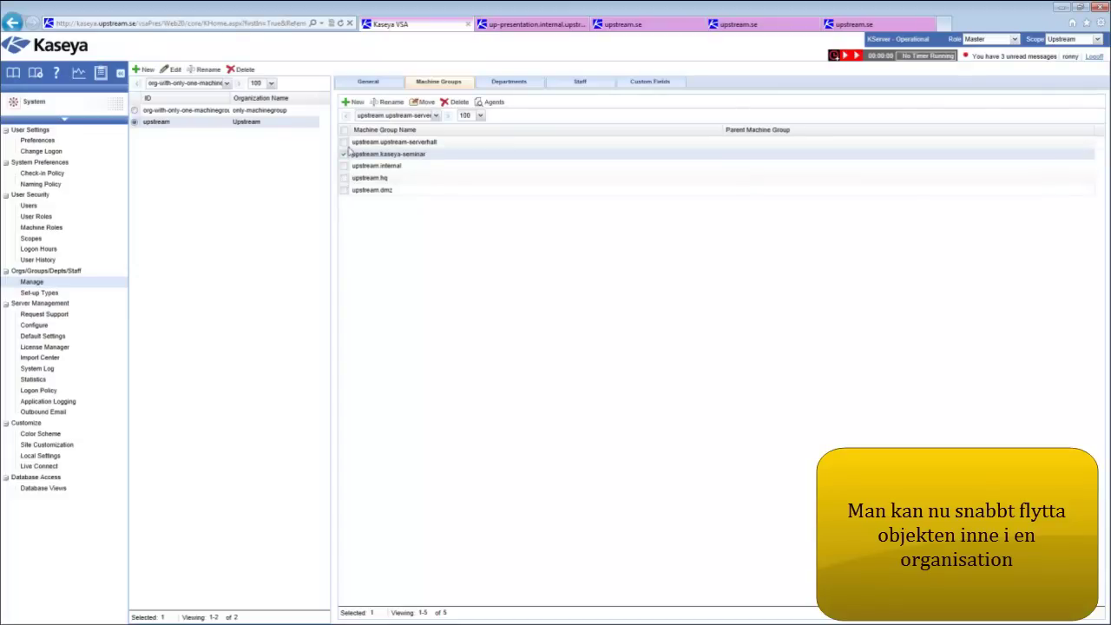
pyautogui.click(424, 102)
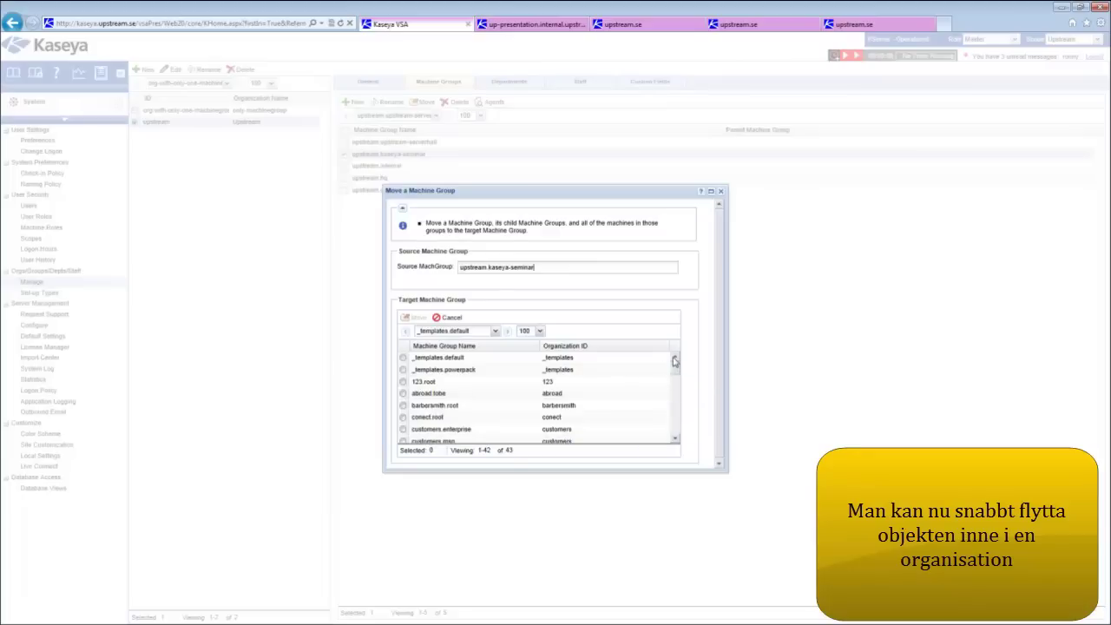
pyautogui.click(720, 192)
# Open the Move Department dialog for the upstream.hq department, view the target departments, and close it without moving anything
pyautogui.click(509, 80)
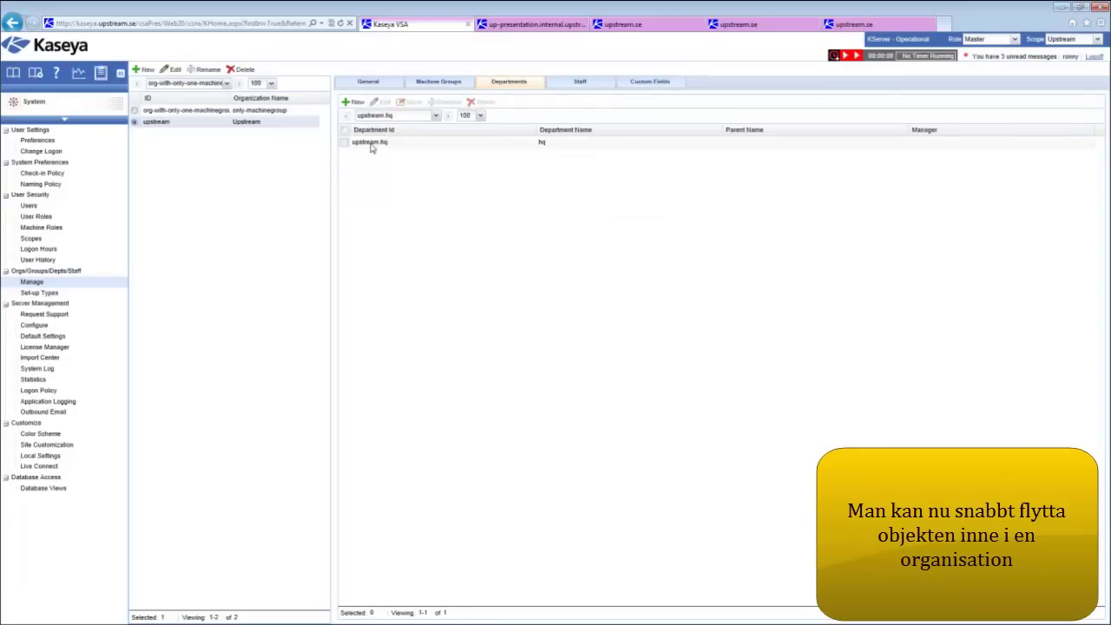
pyautogui.click(369, 143)
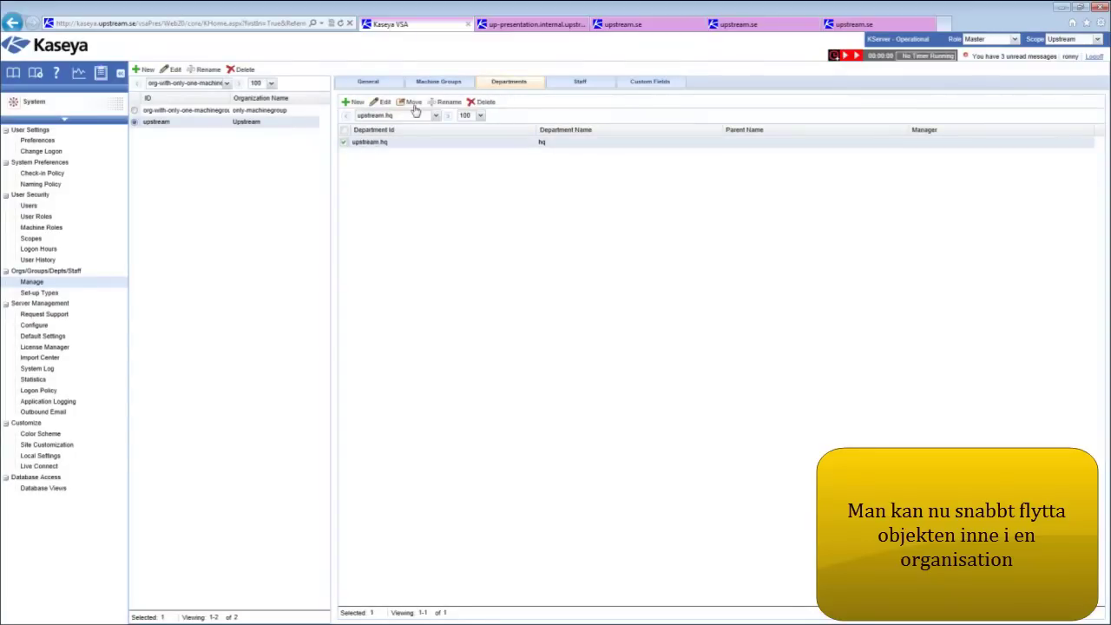
pyautogui.click(414, 102)
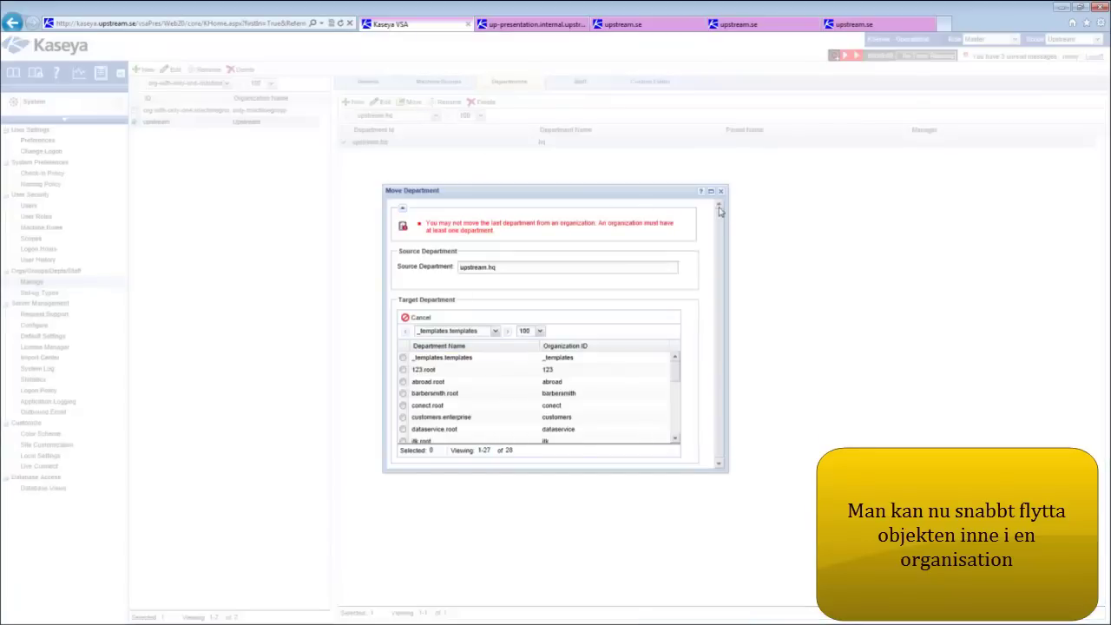
pyautogui.click(720, 191)
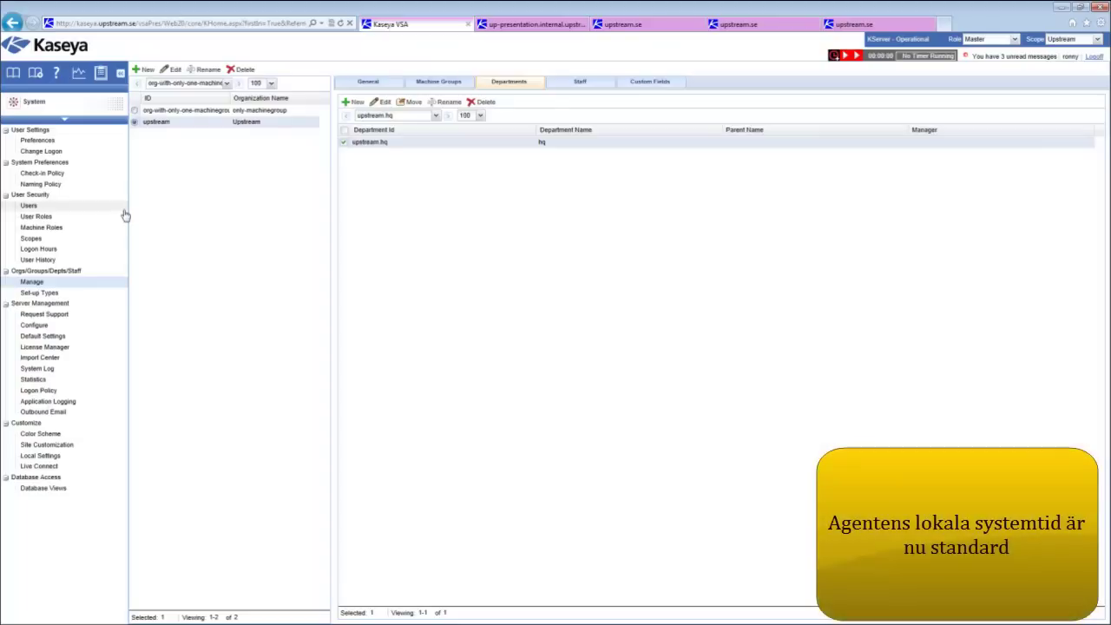
# View the value options for the Default value for Time on Scheduler setting in the server's Default Settings, and cancel without changes
pyautogui.click(49, 340)
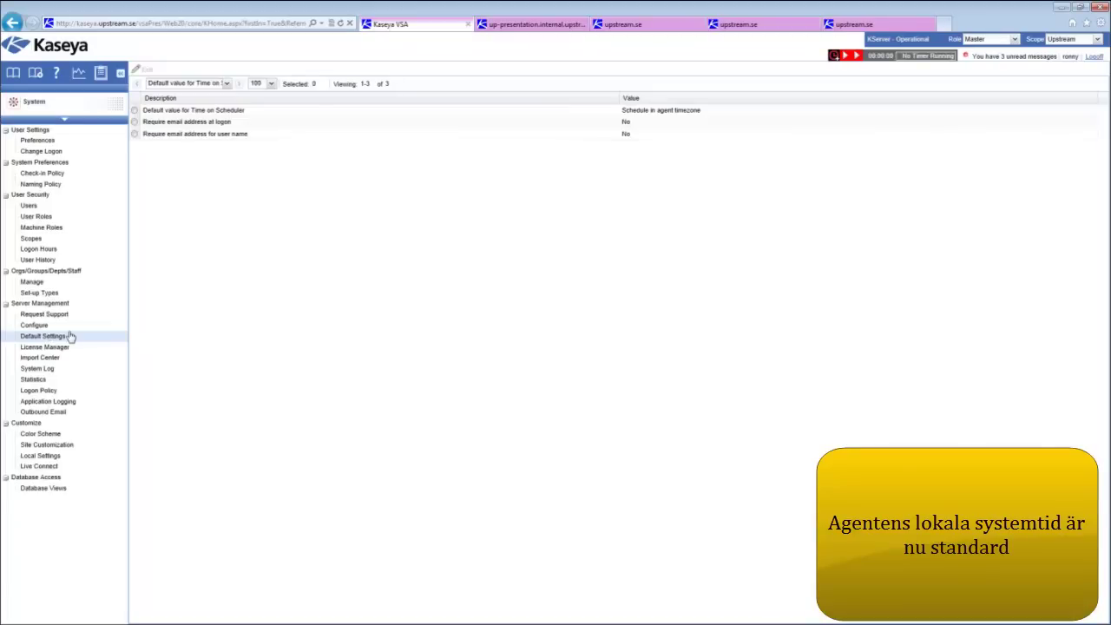
pyautogui.click(136, 111)
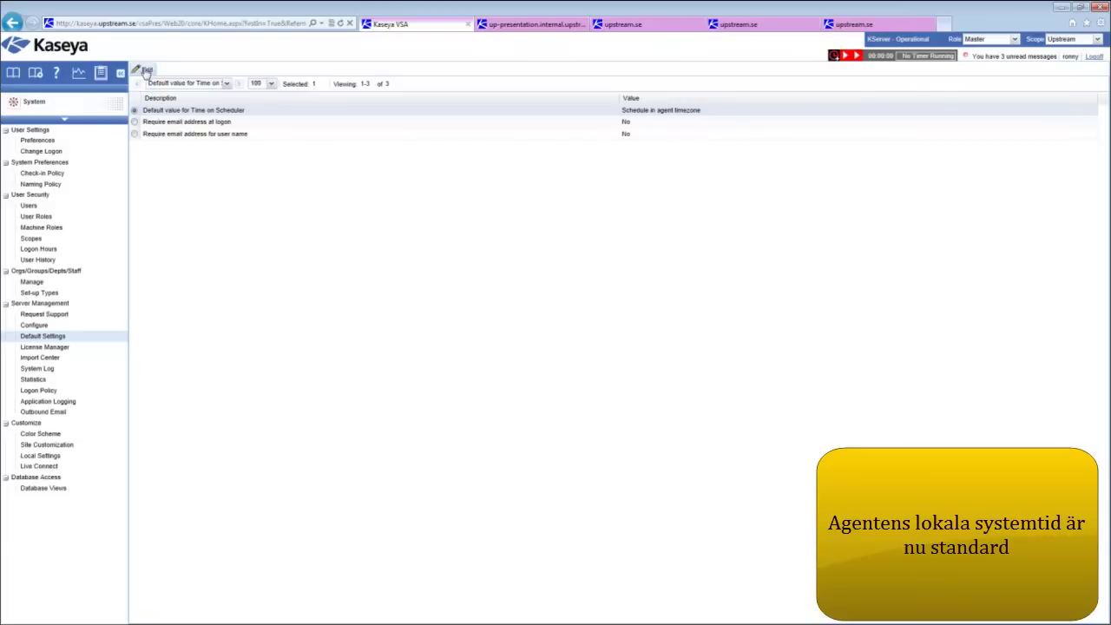
pyautogui.click(146, 72)
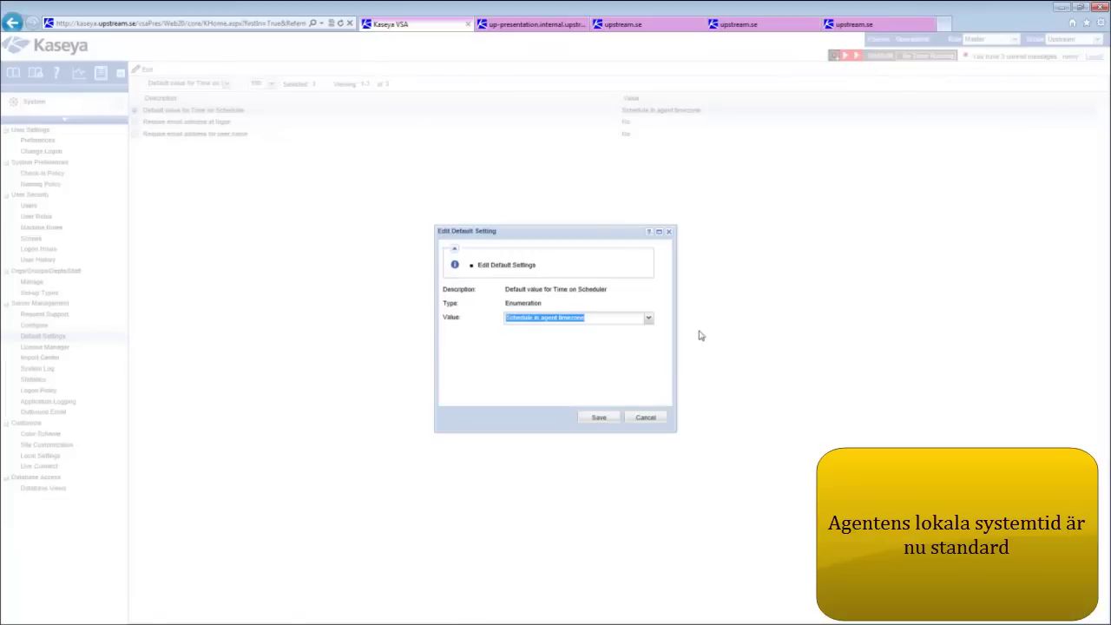
pyautogui.click(648, 319)
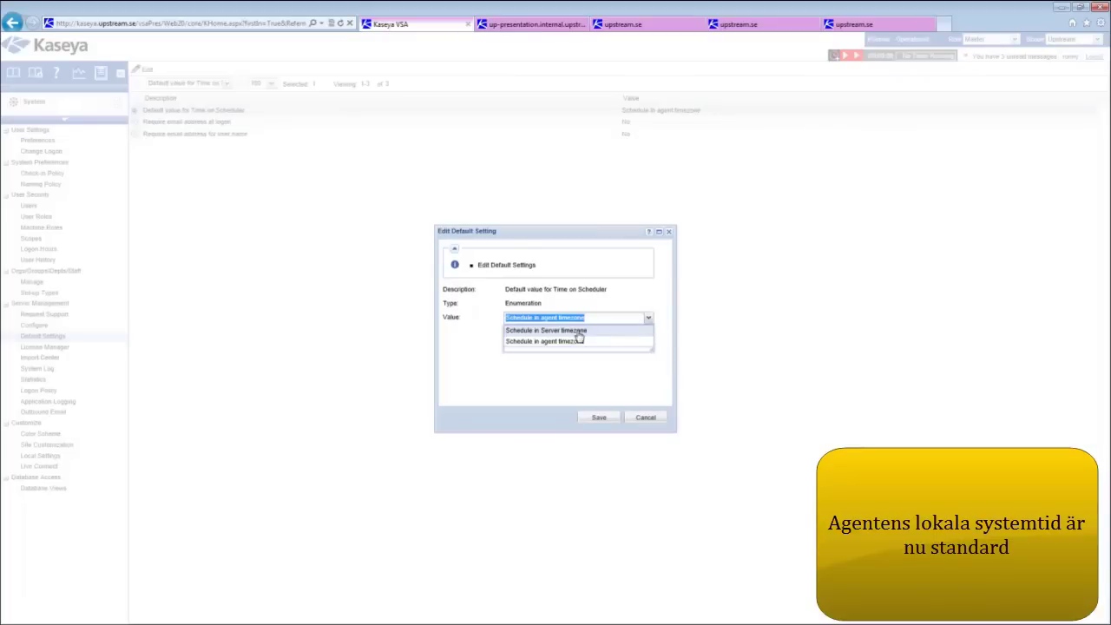
pyautogui.click(646, 418)
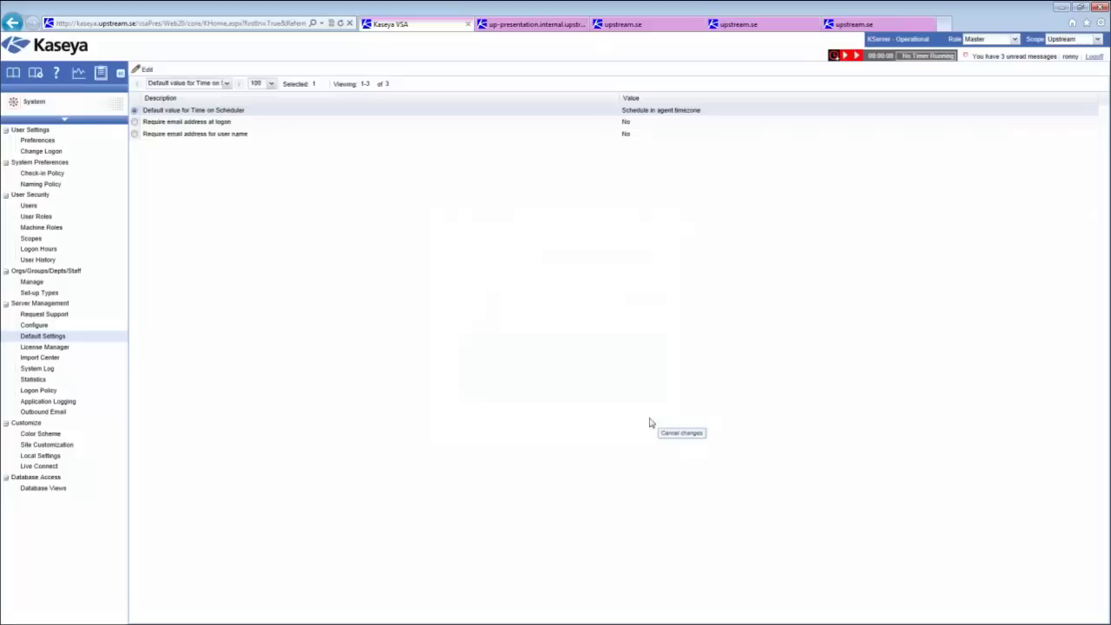